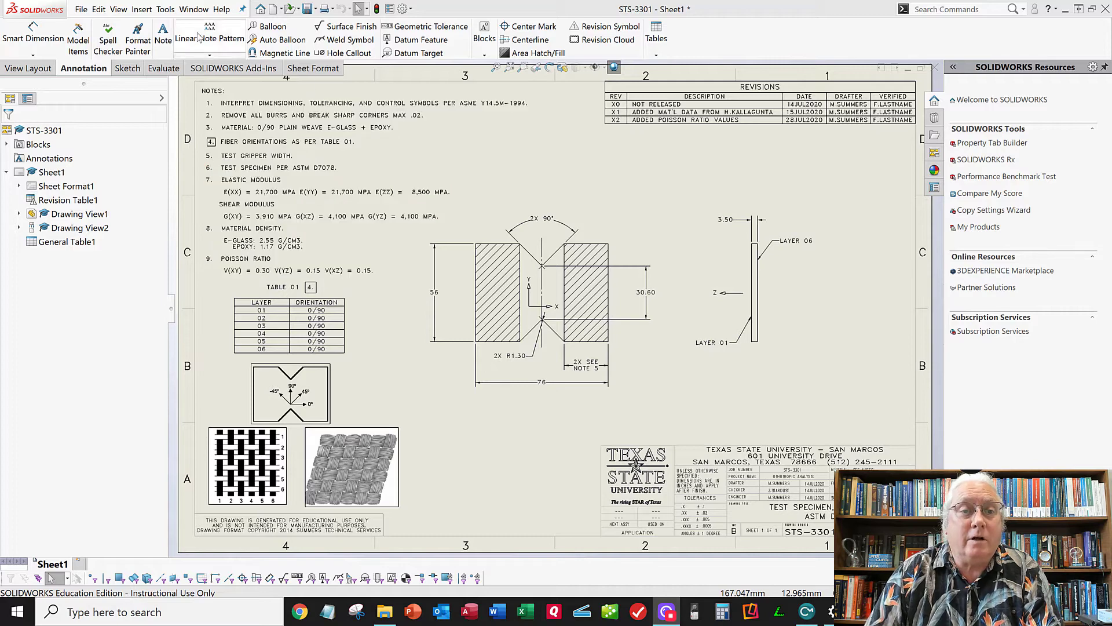
Switch from the drawing to the open part STS-3301.SLDPRT.
click(194, 9)
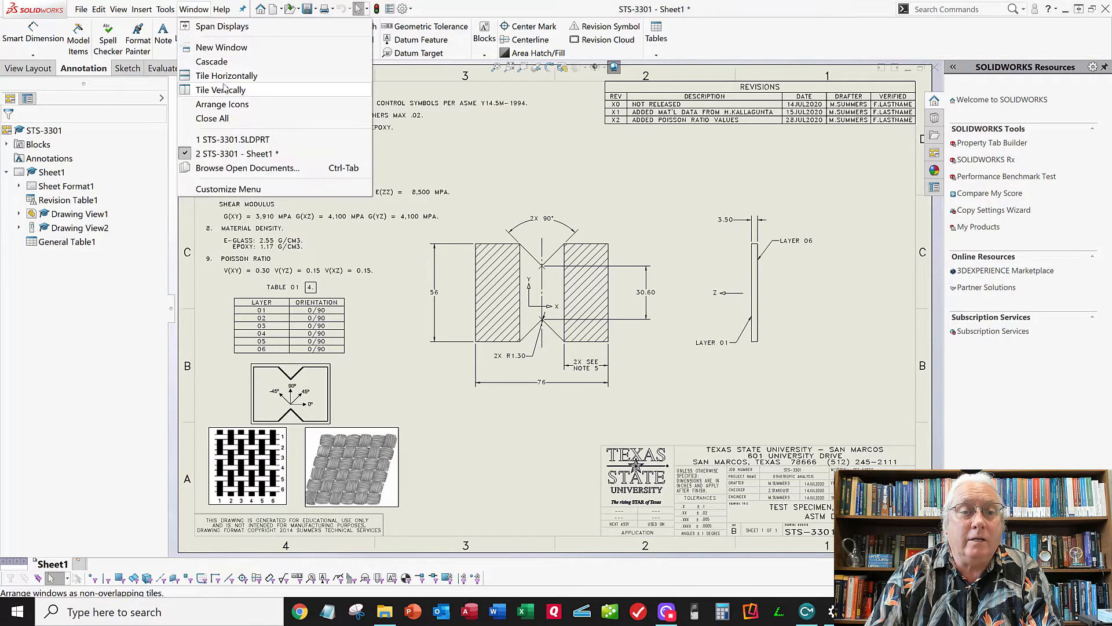
click(234, 139)
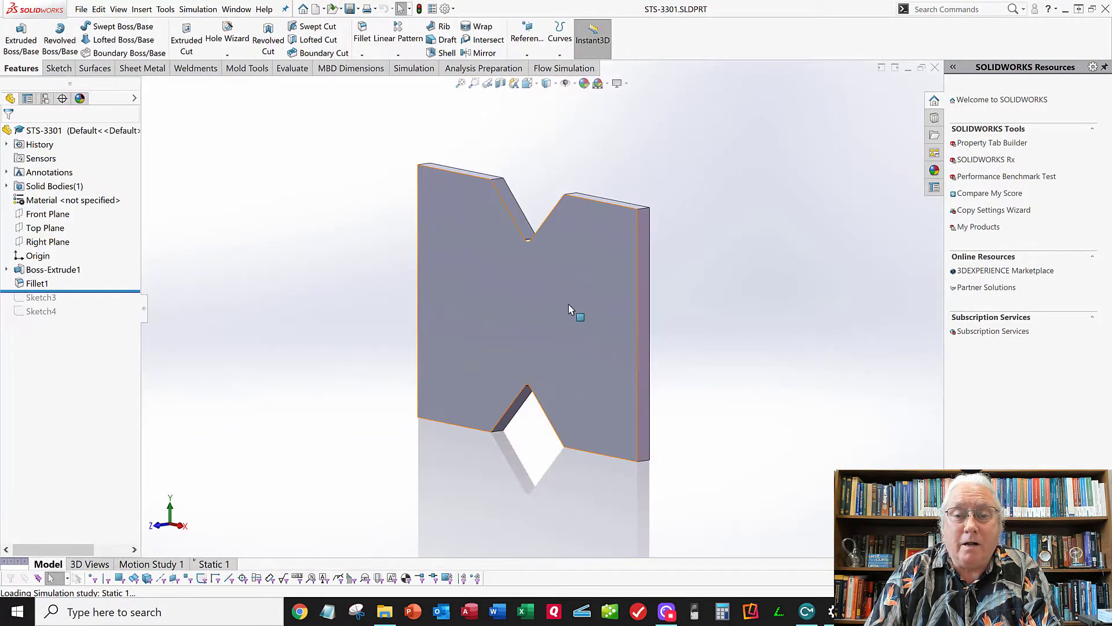
middle_drag(581, 258, 588, 310)
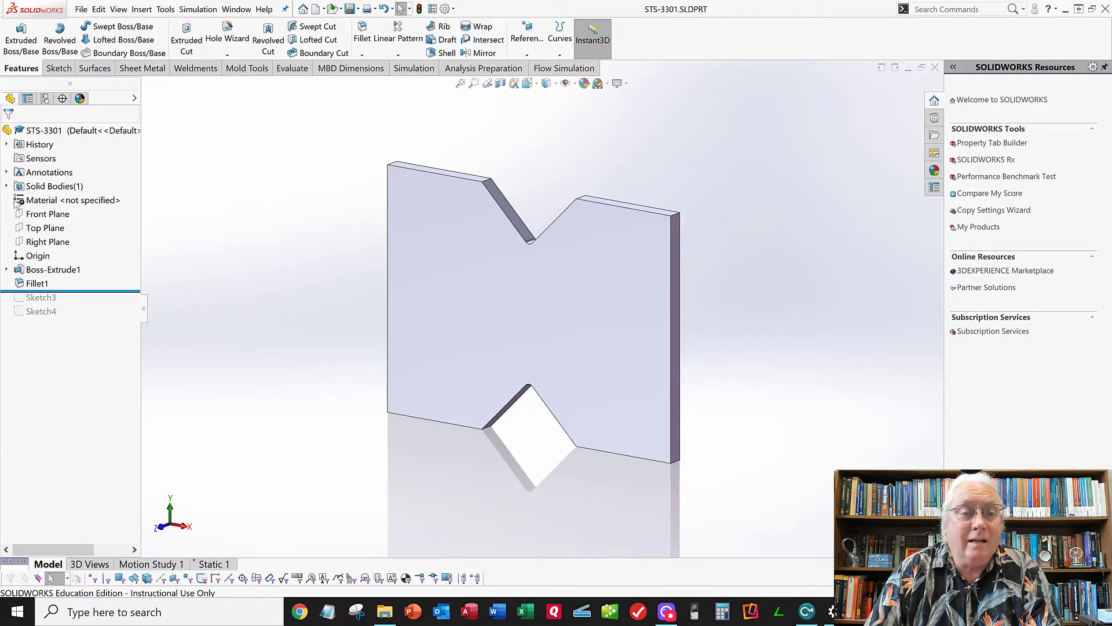
Assign the aluminium alloy 6061-T6 (SS) from the SOLIDWORKS Materials library to the part.
right_click(61, 204)
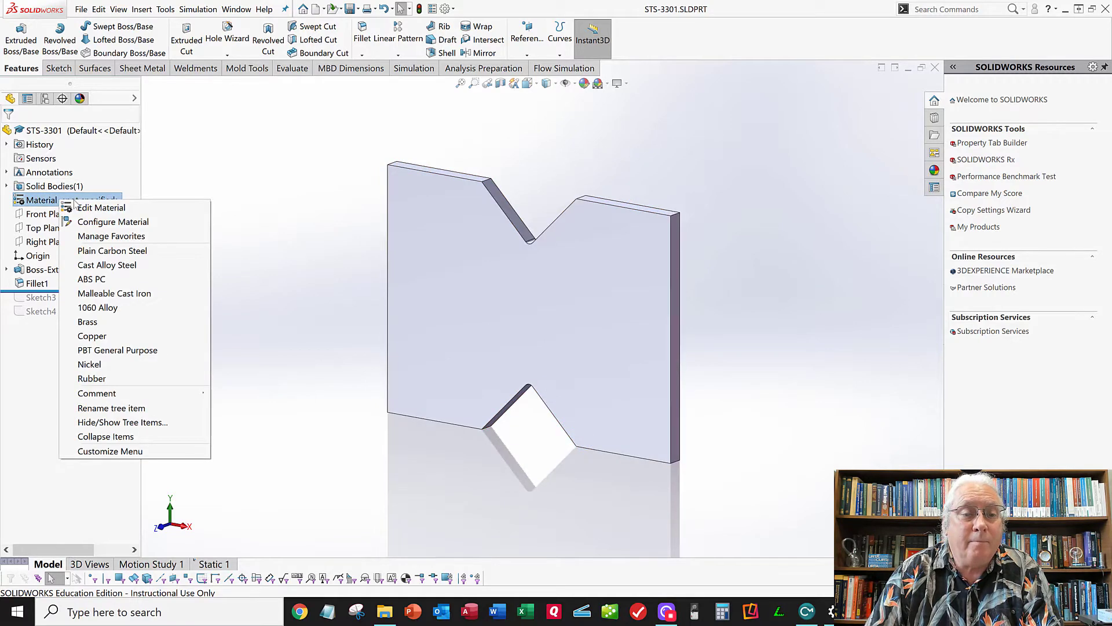
click(87, 207)
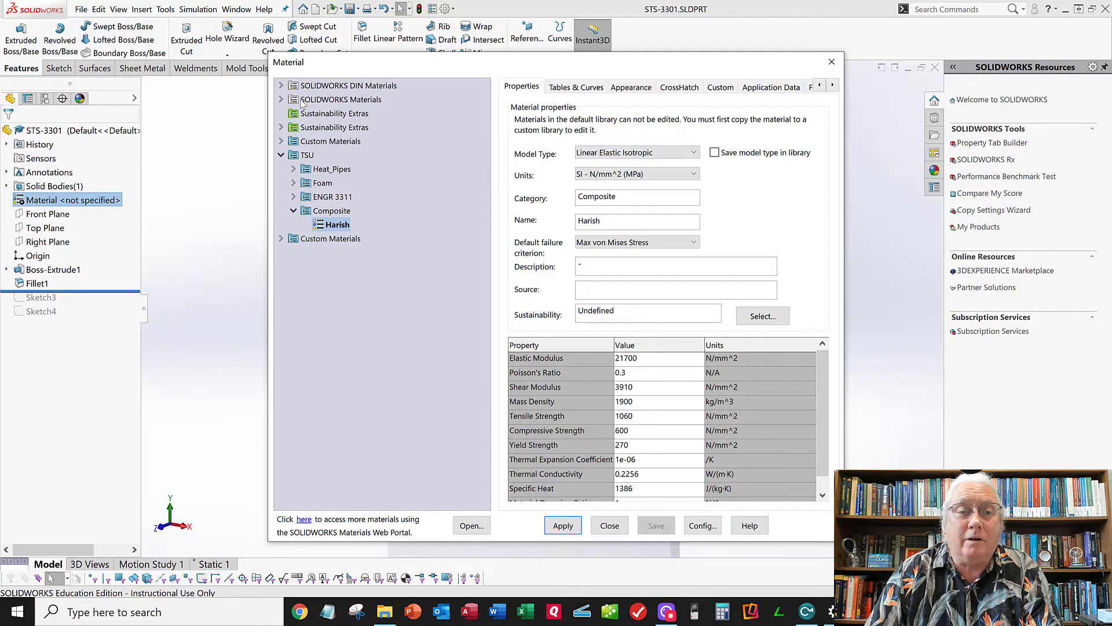
click(281, 100)
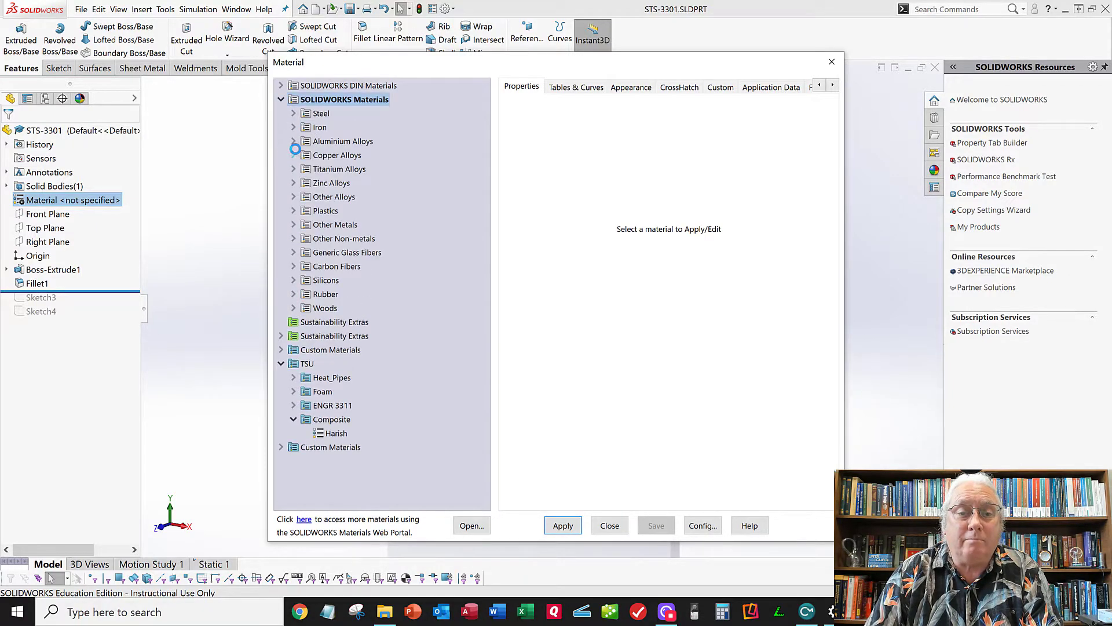
click(294, 141)
scroll(374, 295, down, 8)
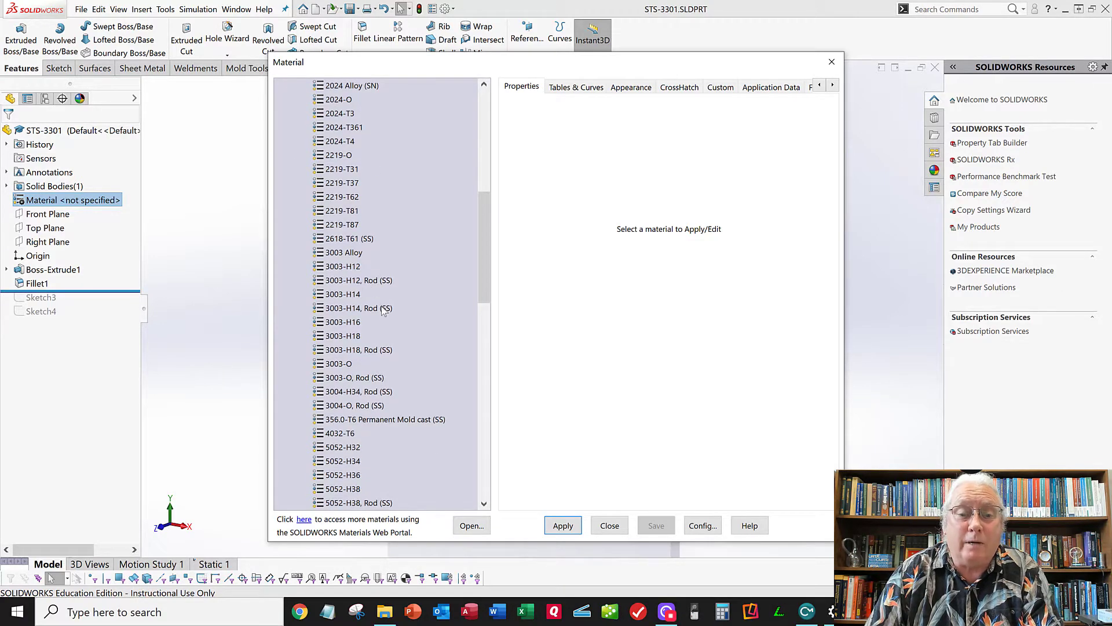
scroll(381, 308, down, 6)
scroll(379, 316, down, 2)
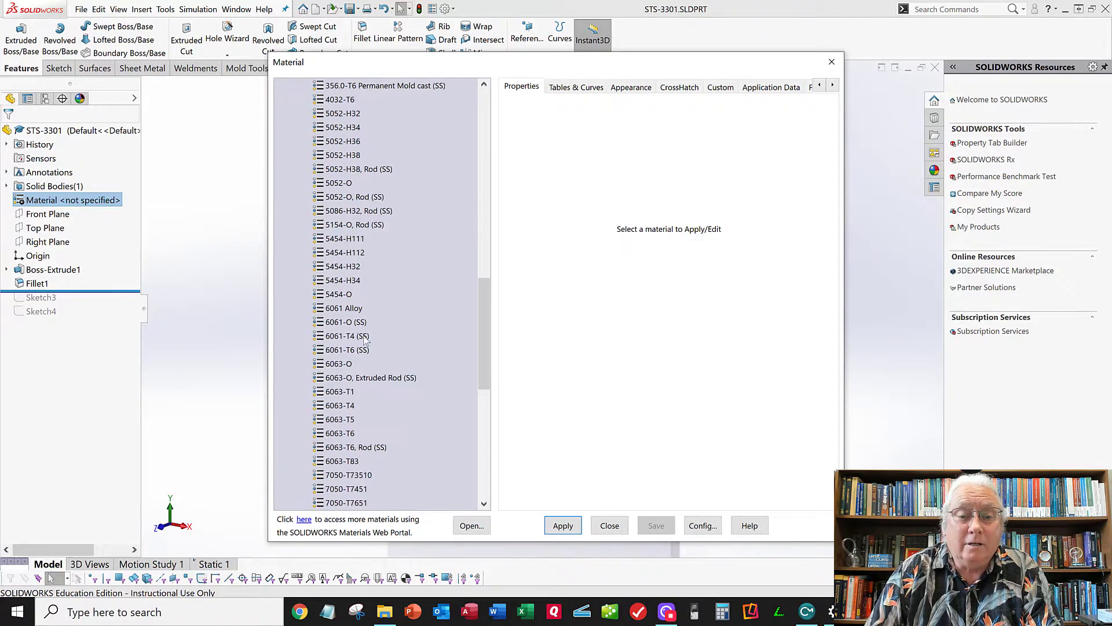
click(371, 350)
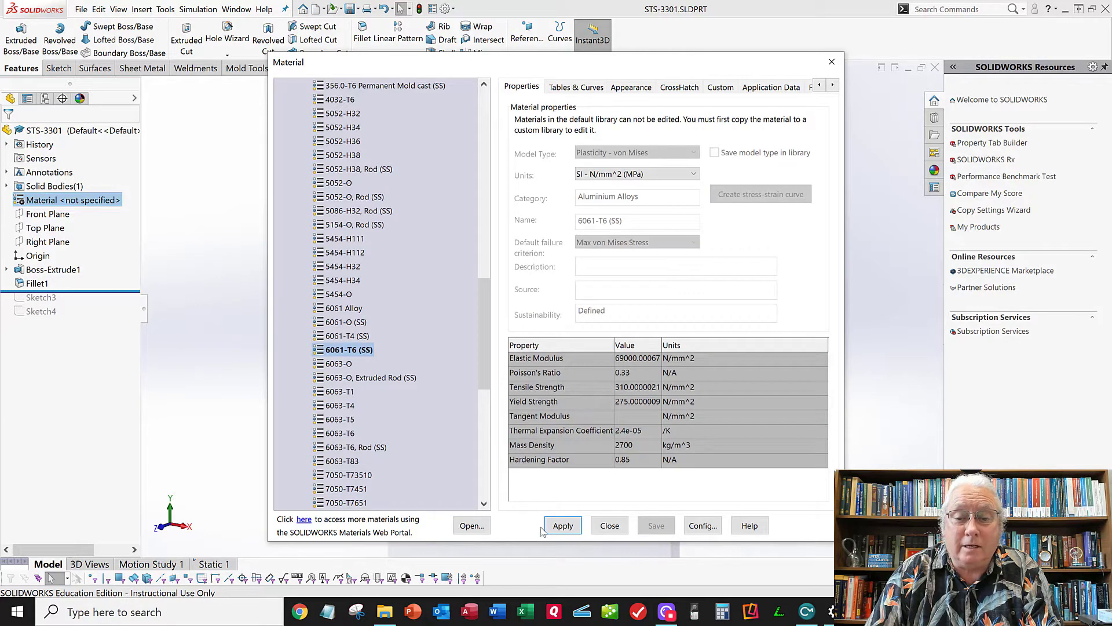
click(563, 525)
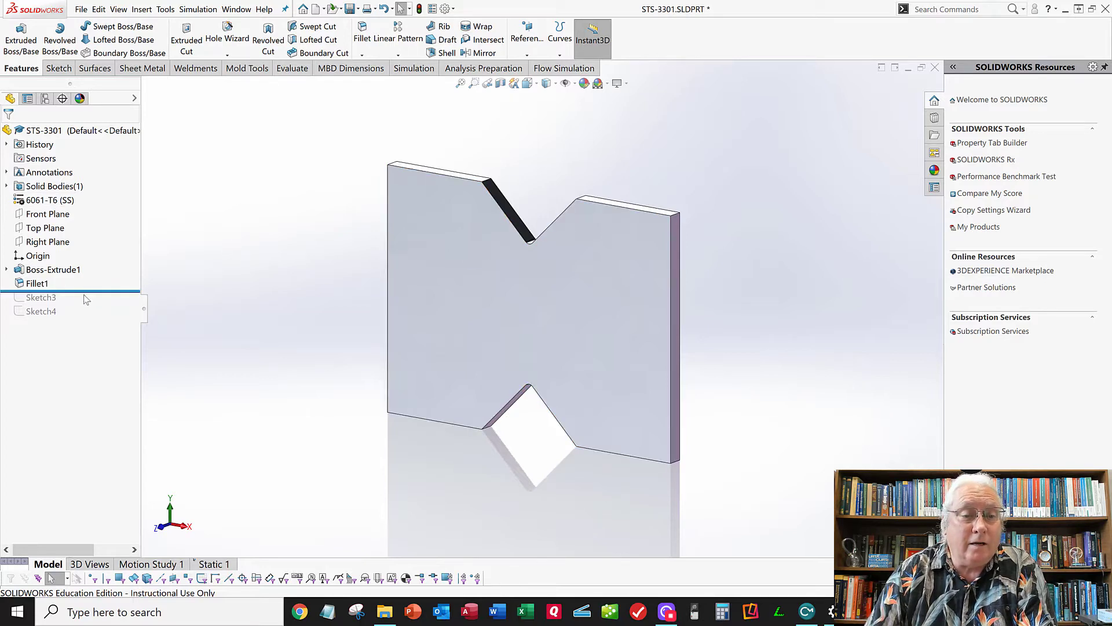
Roll the part history forward past Sketch4 so that Sketch3 and Sketch4 are included.
drag(88, 291, 81, 316)
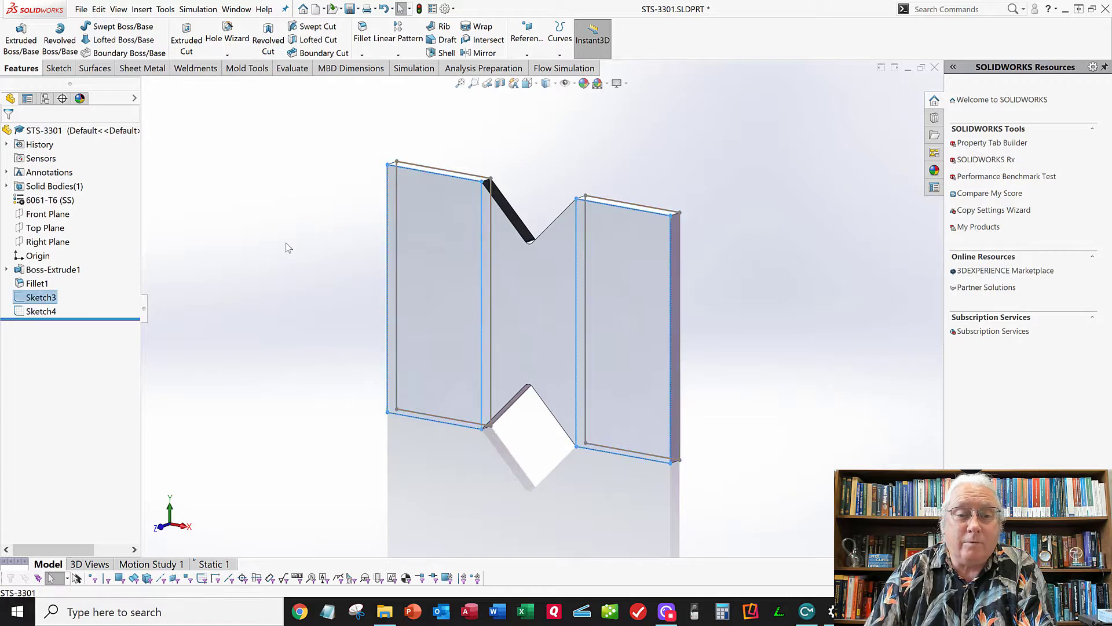
click(413, 240)
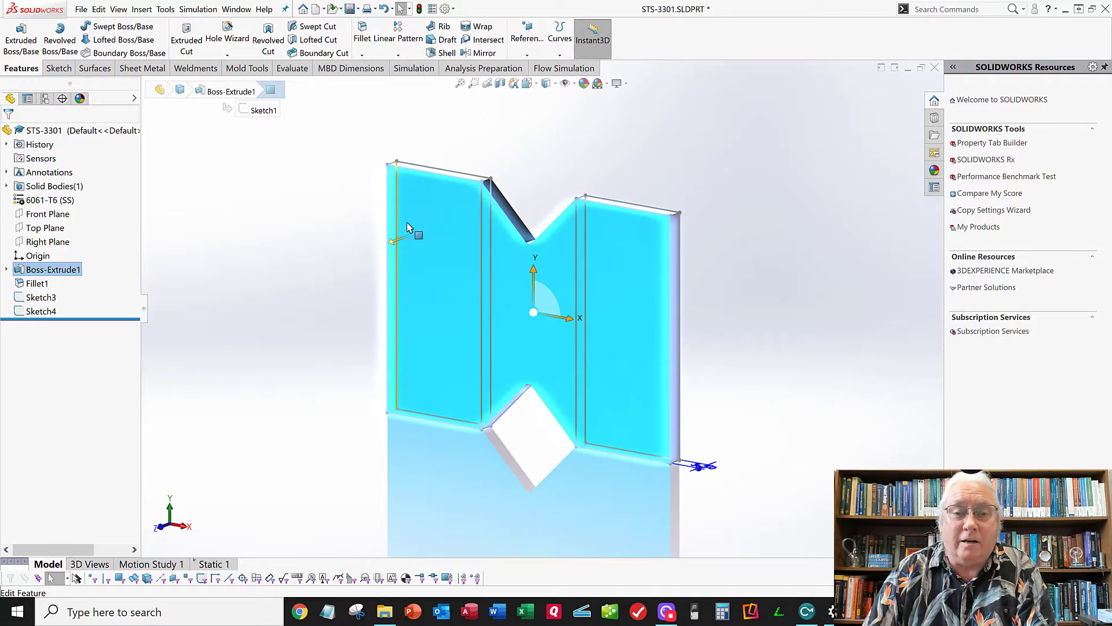
click(332, 230)
middle_drag(472, 231, 313, 203)
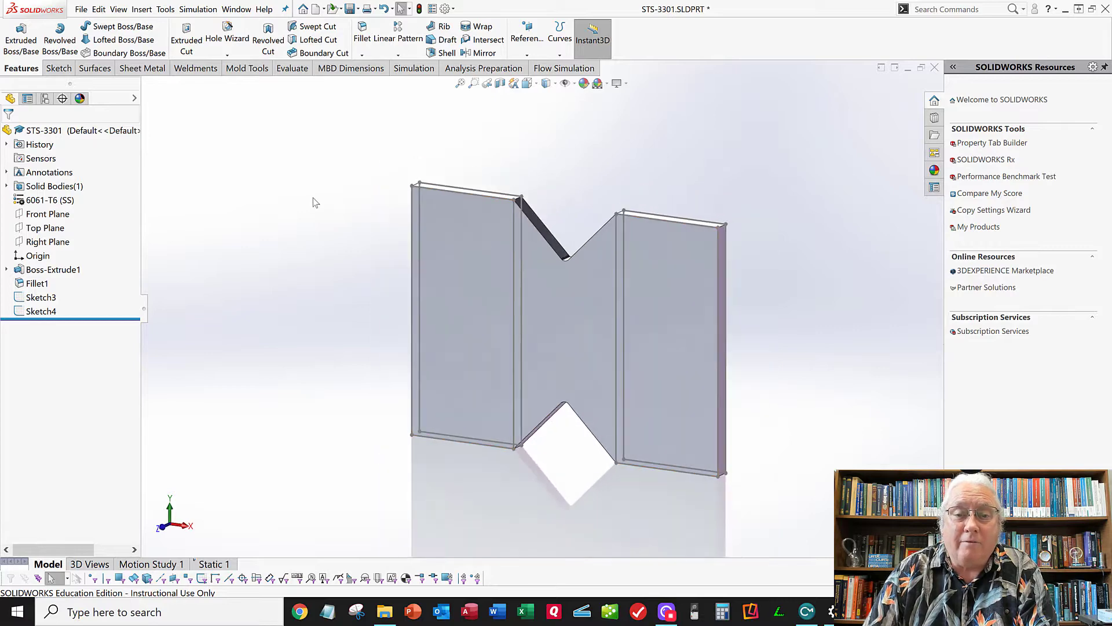
scroll(550, 474, down, 2)
scroll(549, 474, up, 2)
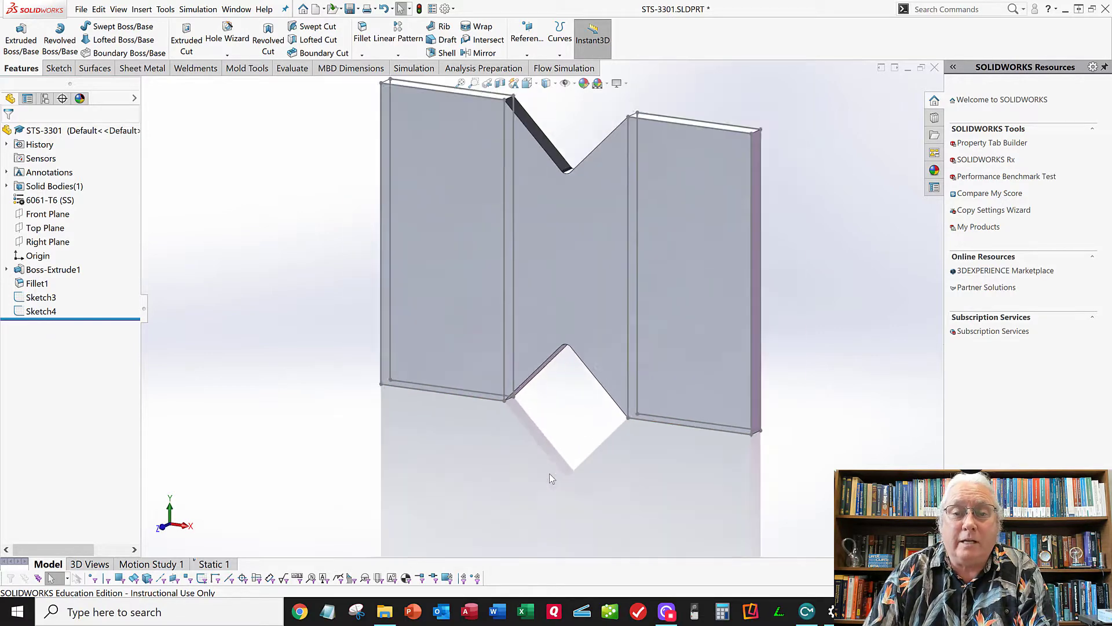
scroll(592, 175, down, 1)
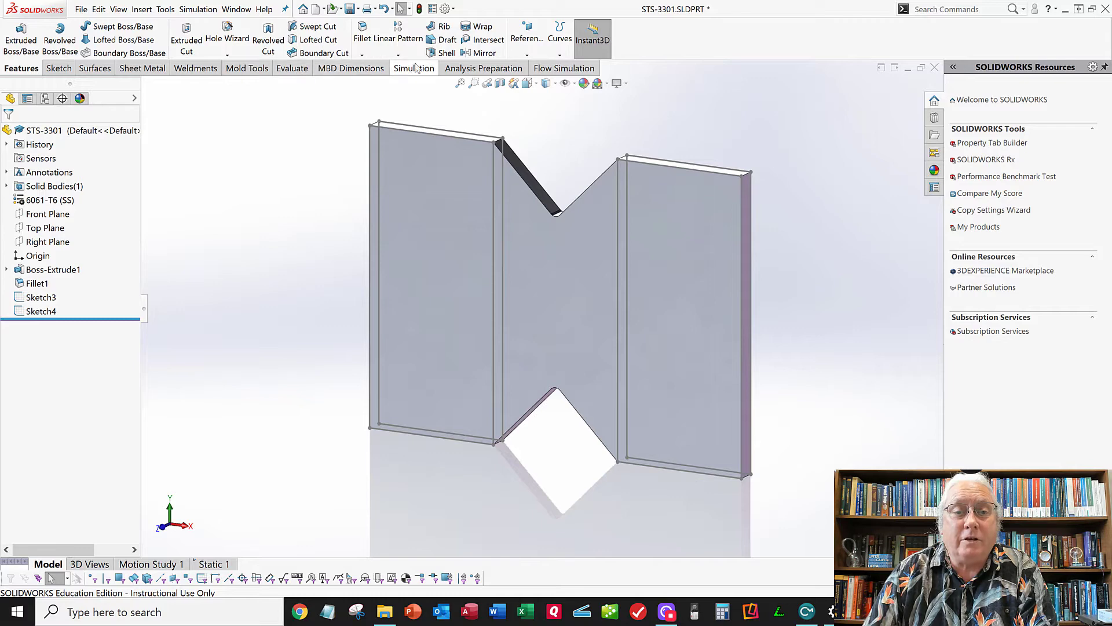
right_click(327, 70)
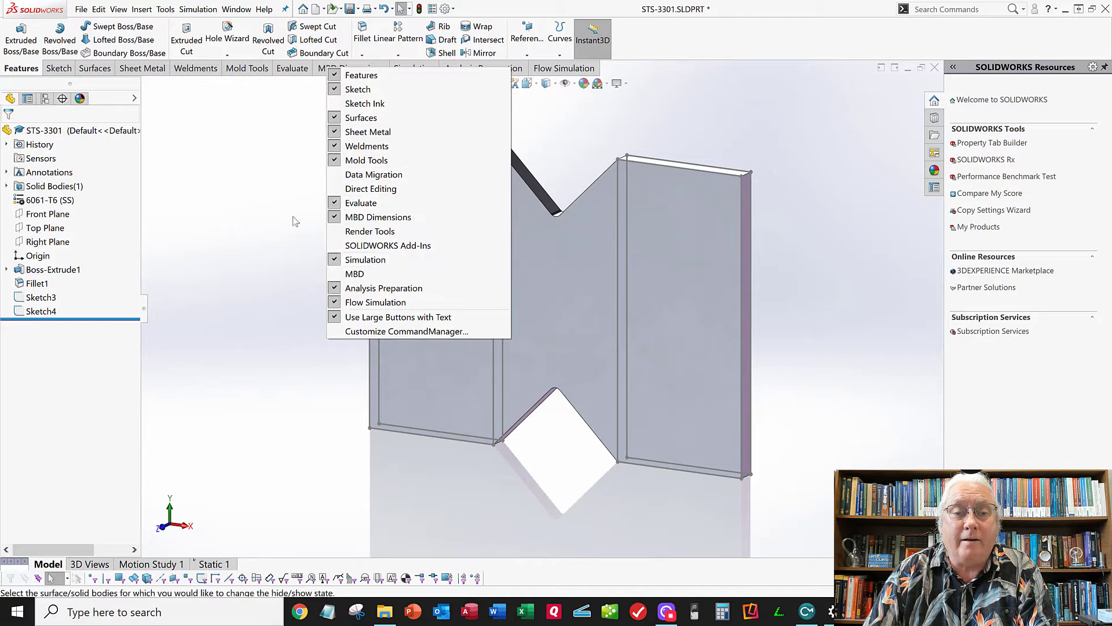
click(259, 183)
Create a new static simulation study named Static_Alum.
click(412, 69)
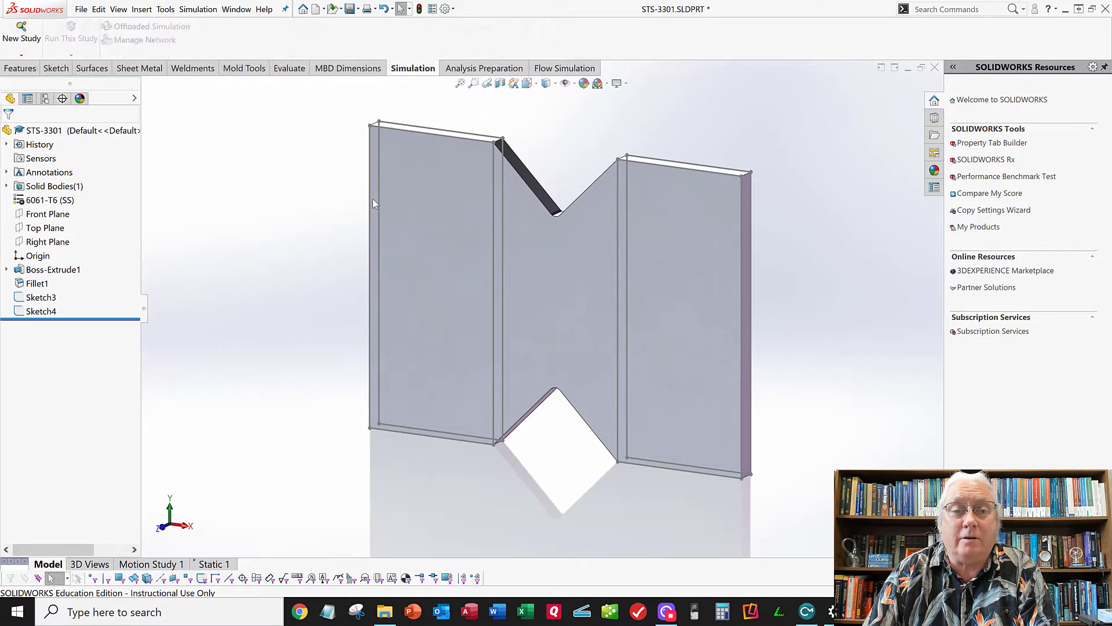
click(23, 57)
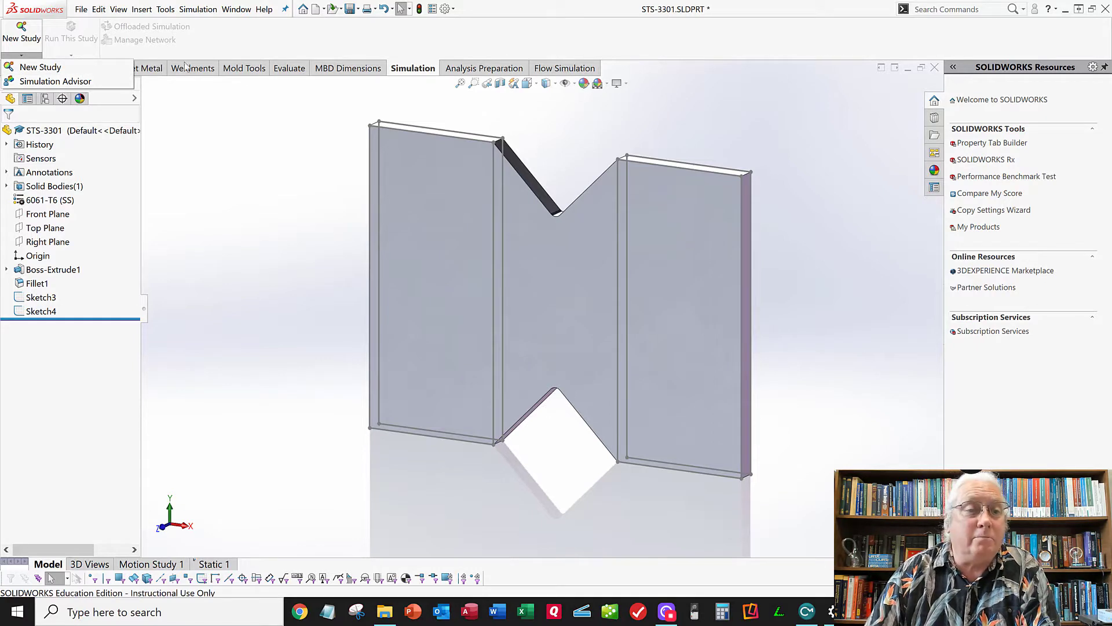
click(21, 55)
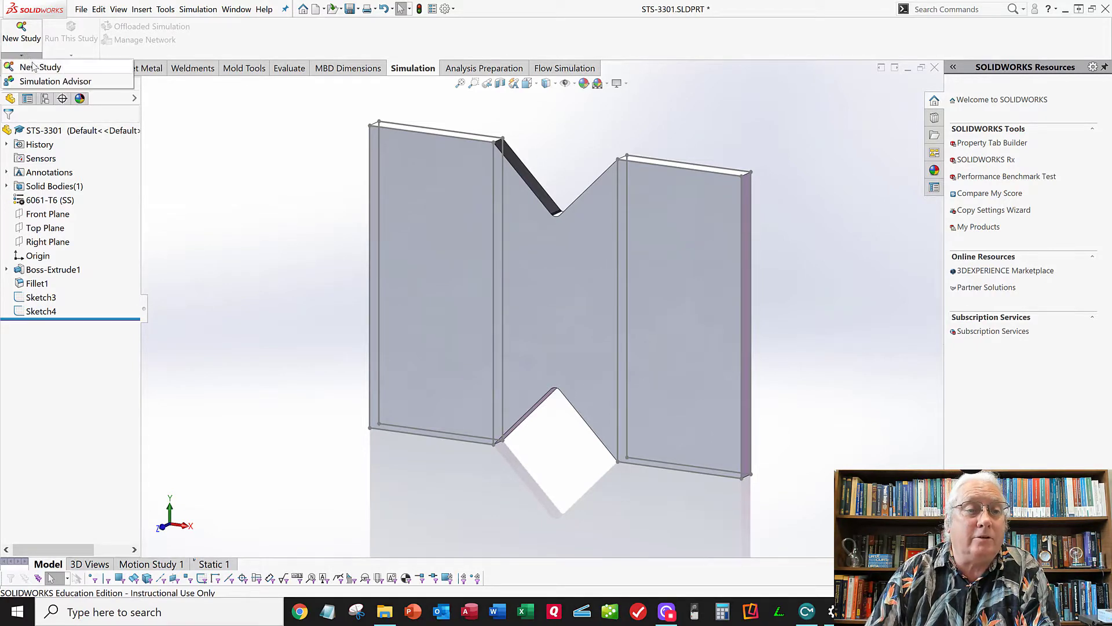
click(34, 67)
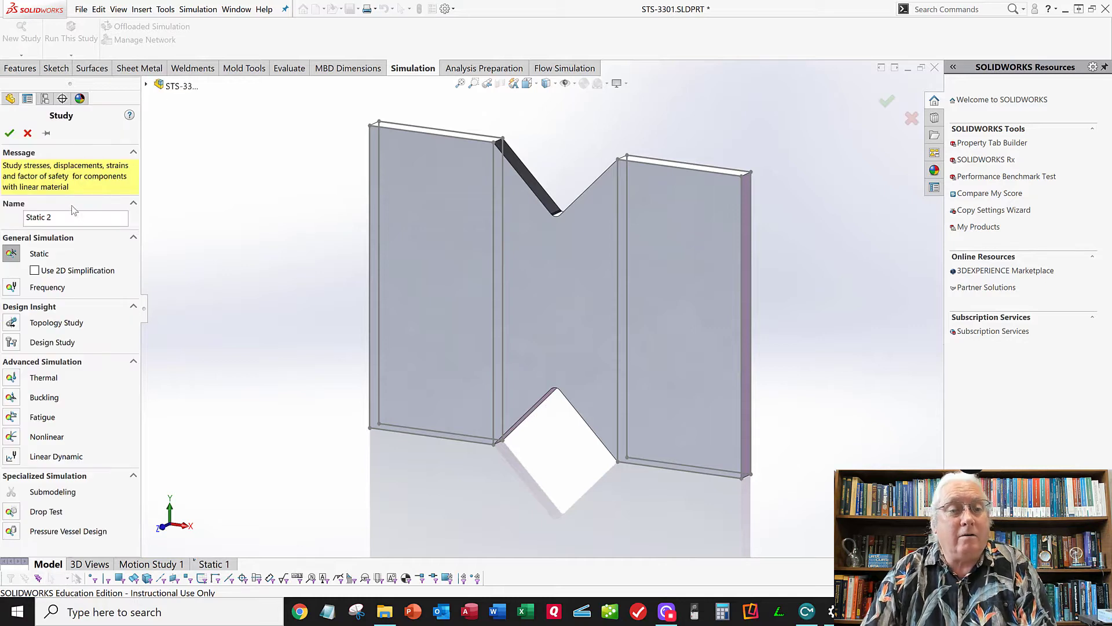
click(69, 215)
text(_)
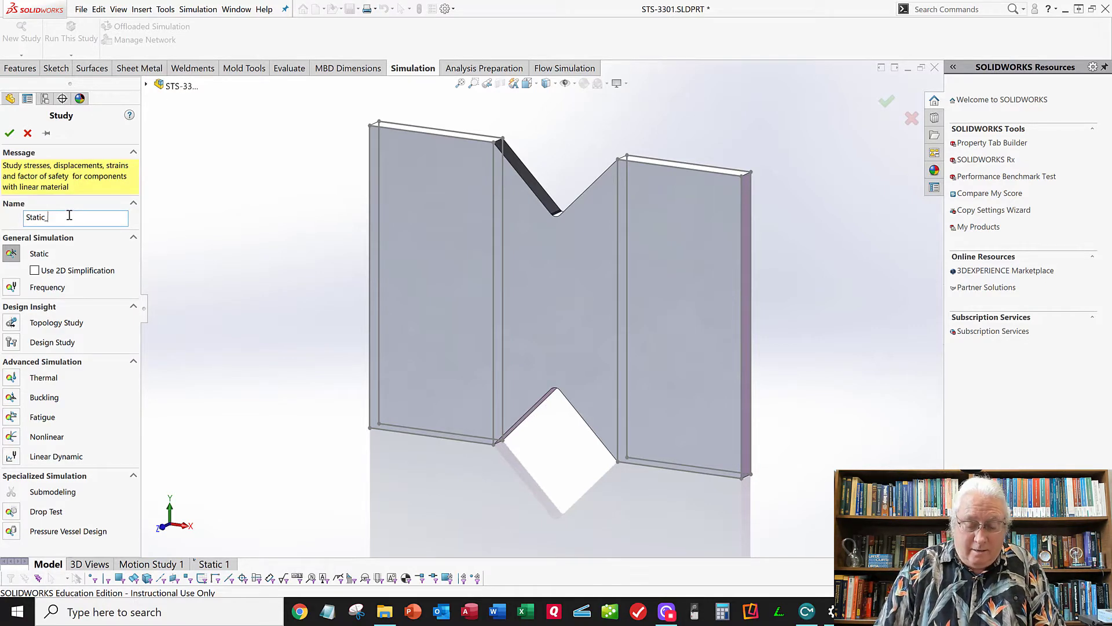
text(Alum)
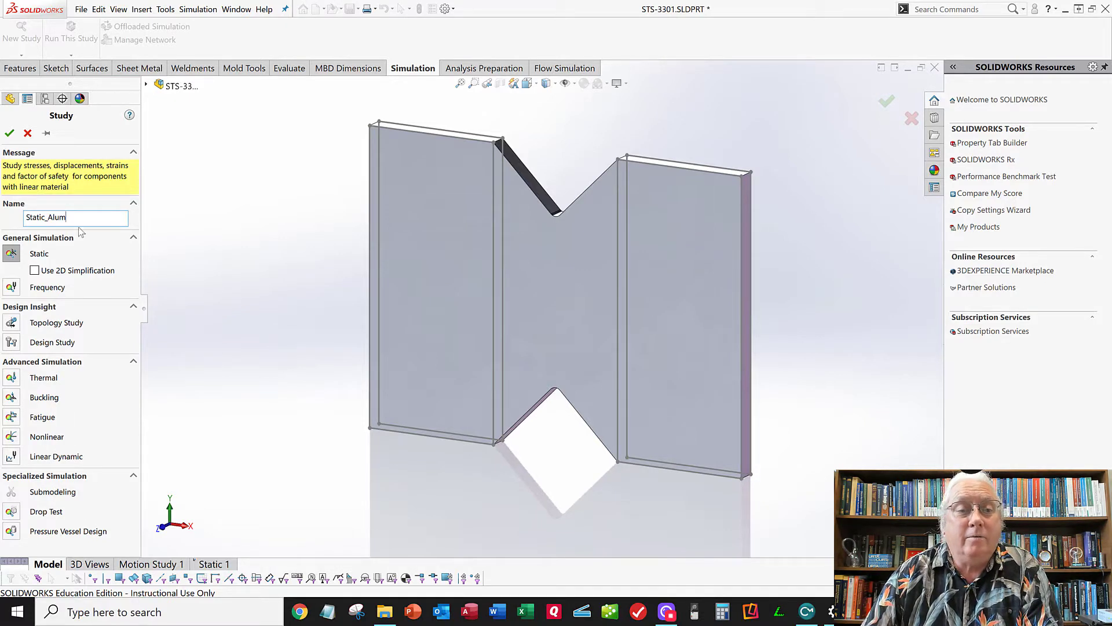
click(10, 133)
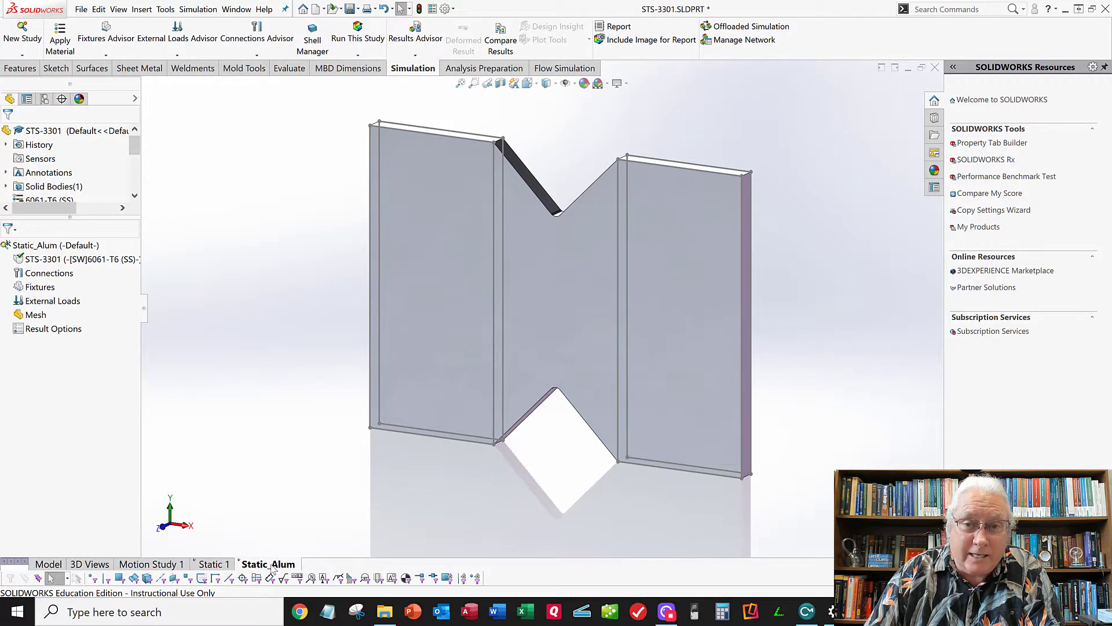
Apply the 6061-T6 (SS) material to the STS-3301 body in the Static_Alum study.
click(48, 564)
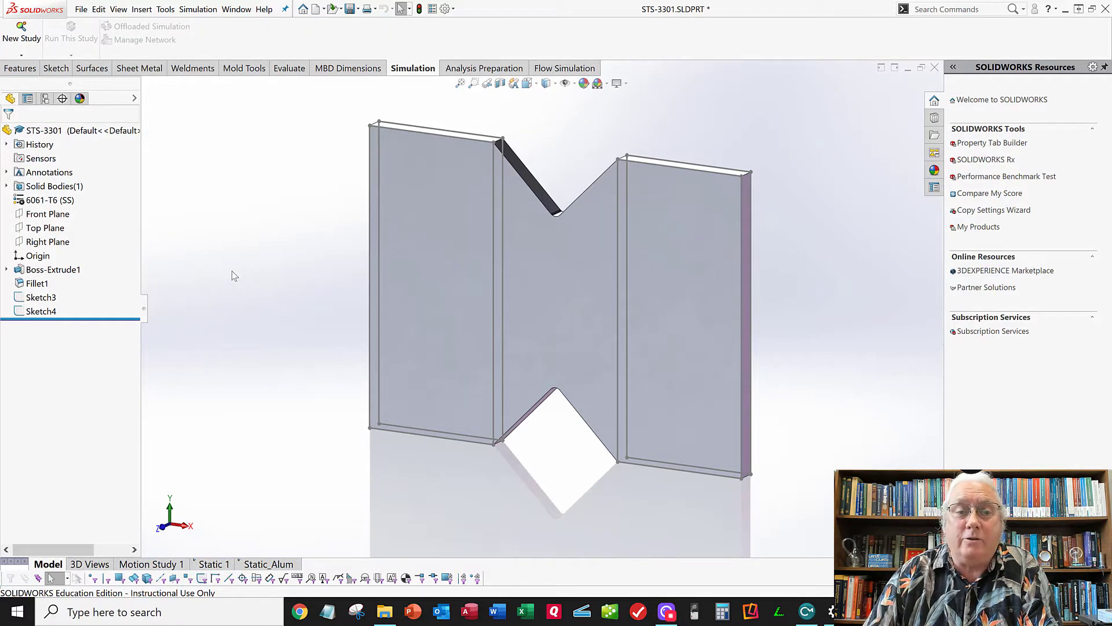
click(261, 565)
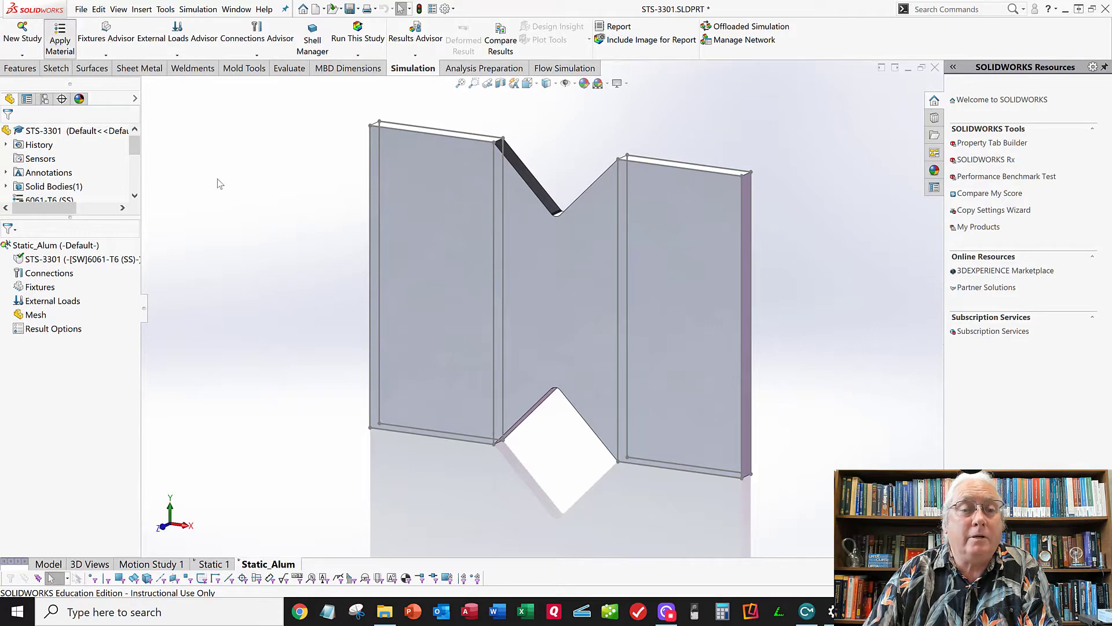
click(287, 231)
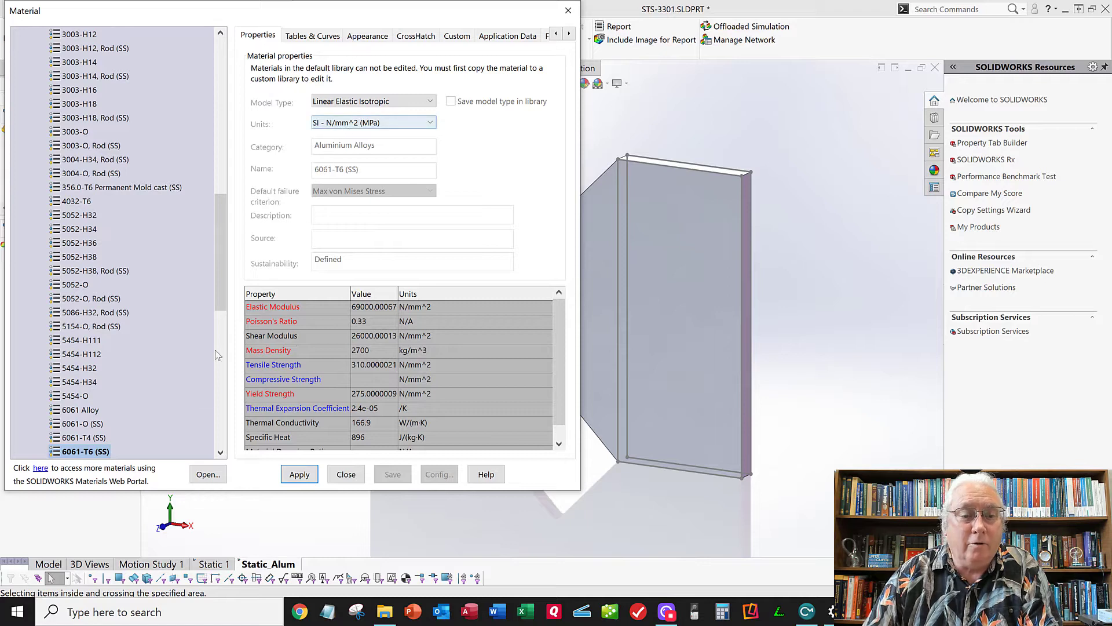
click(299, 474)
click(343, 475)
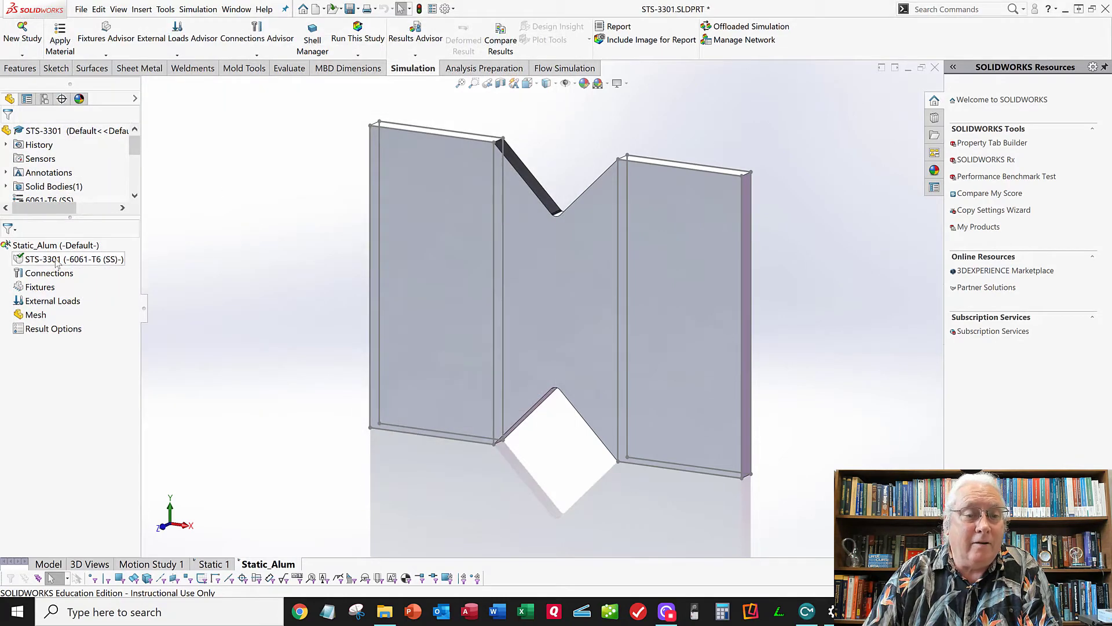
click(56, 260)
click(282, 316)
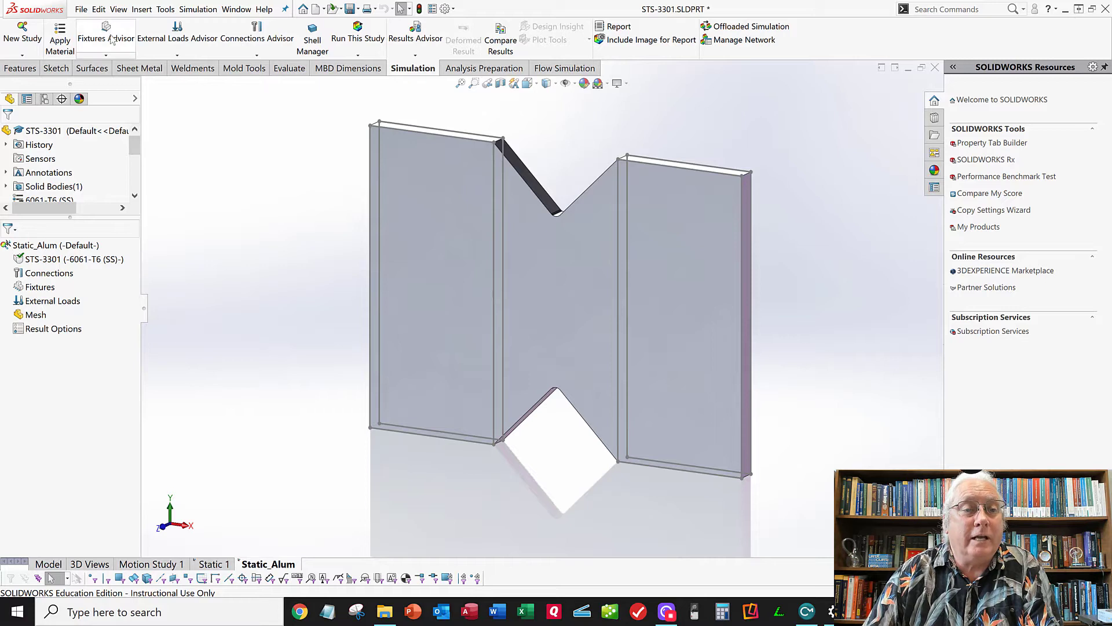
Start a Fixed Geometry fixture and split the specimen's front face using Sketch3 as the split sketch.
click(106, 56)
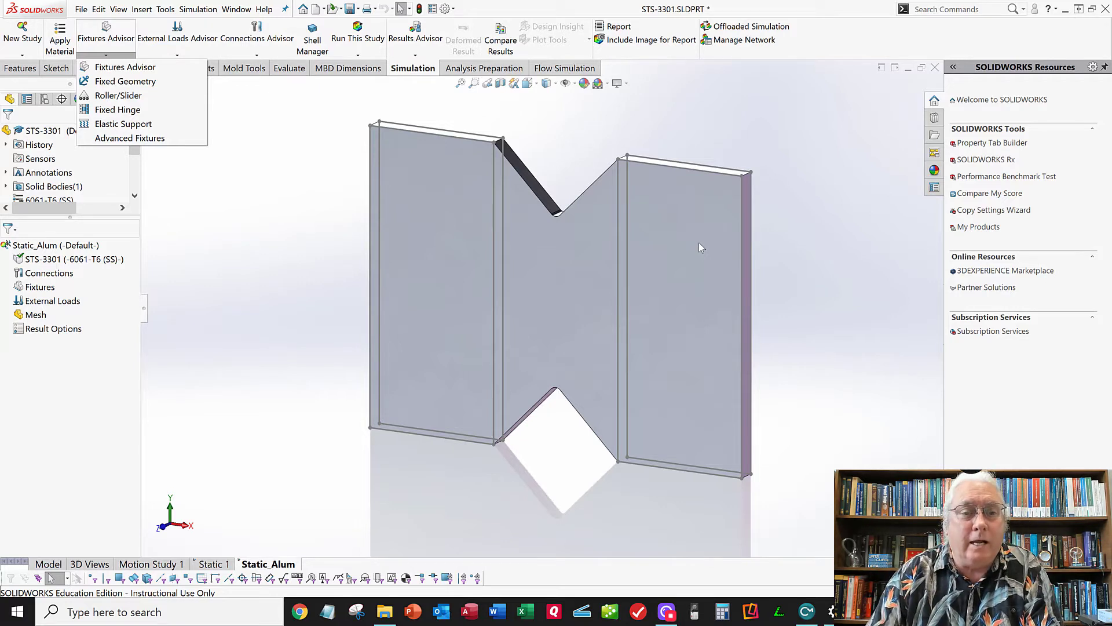
click(248, 154)
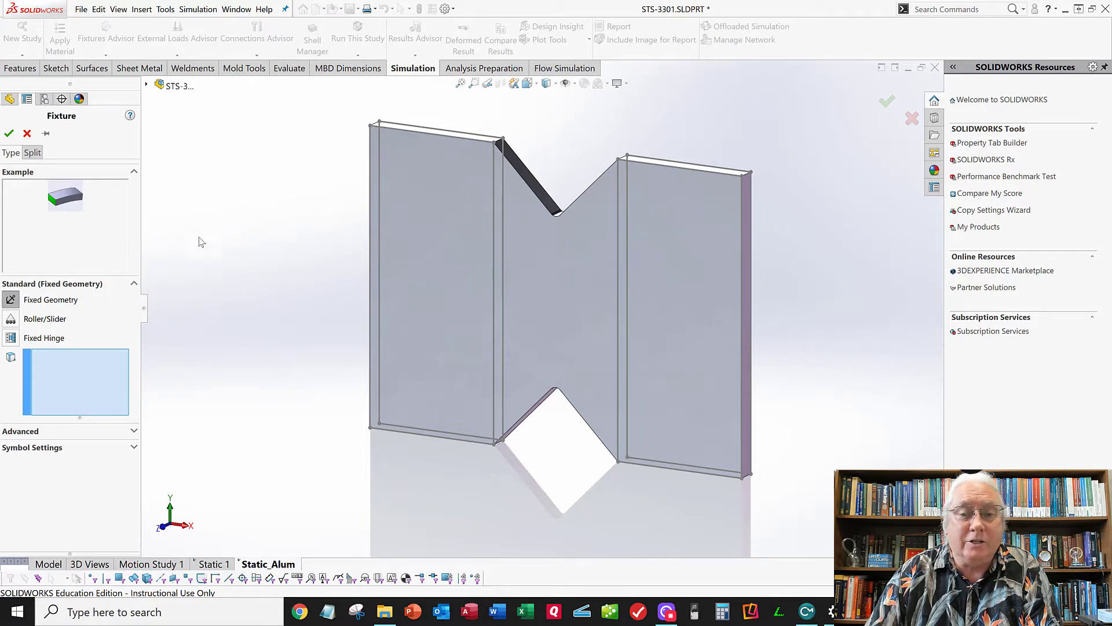
click(33, 153)
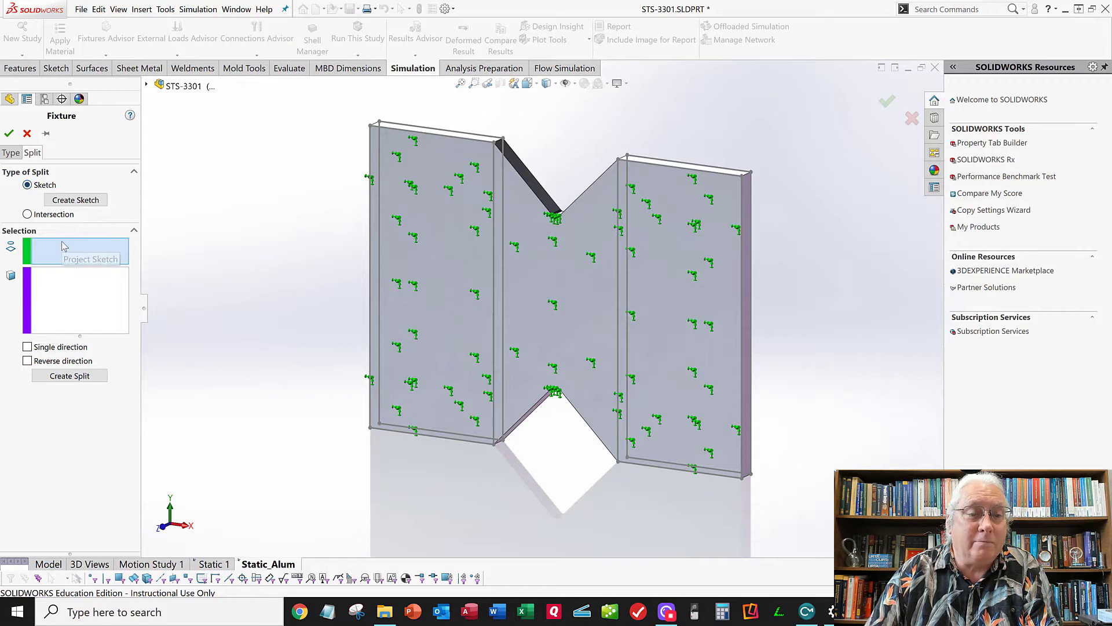
click(620, 190)
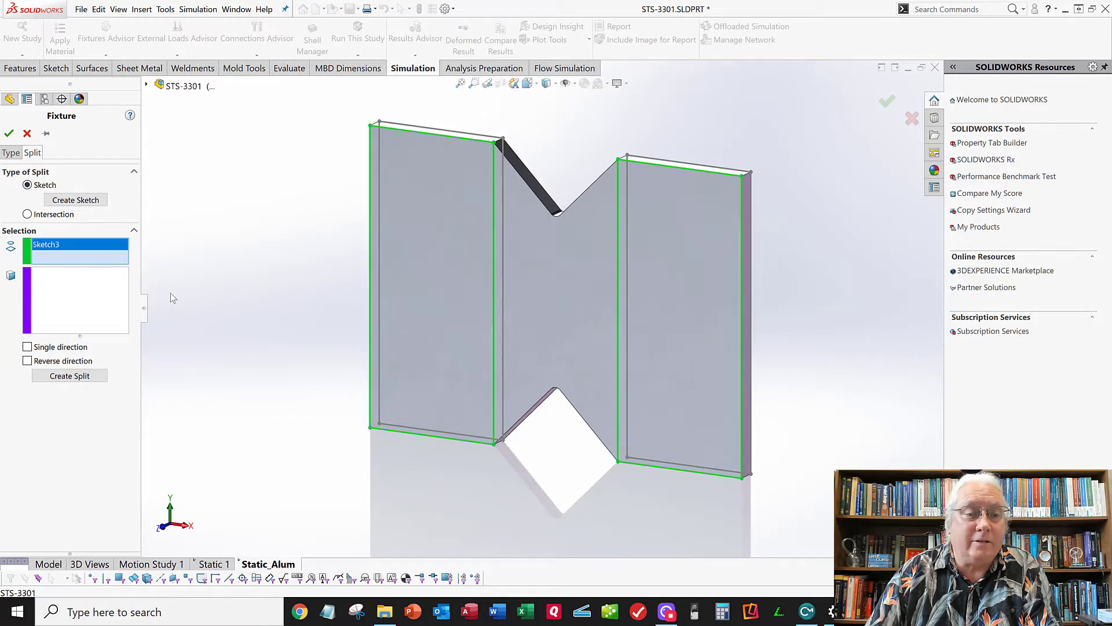
click(76, 297)
click(550, 276)
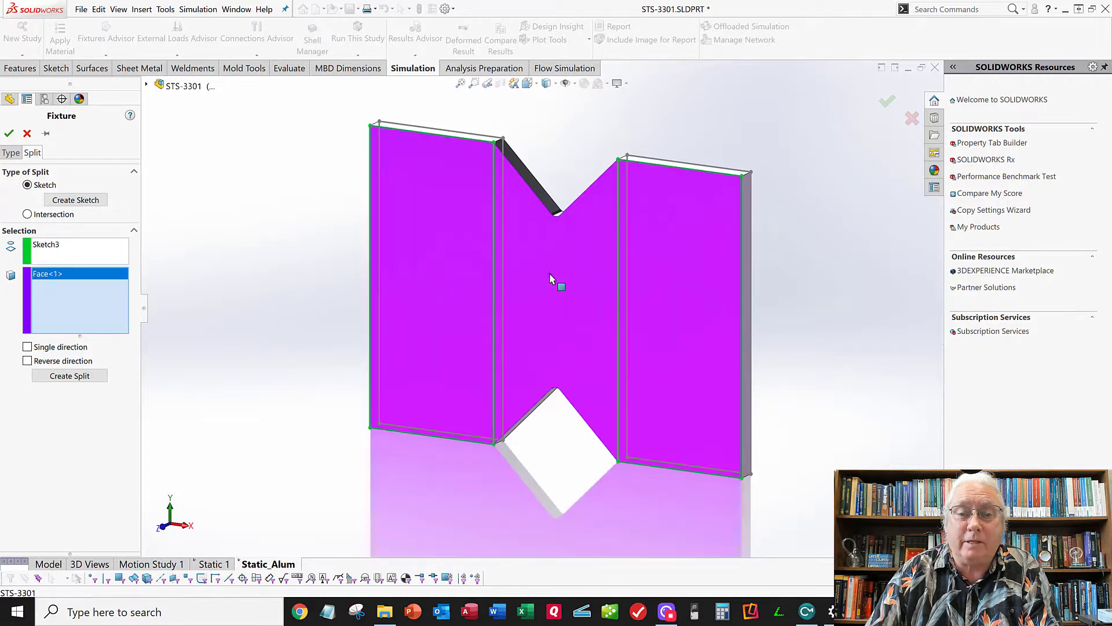
click(37, 379)
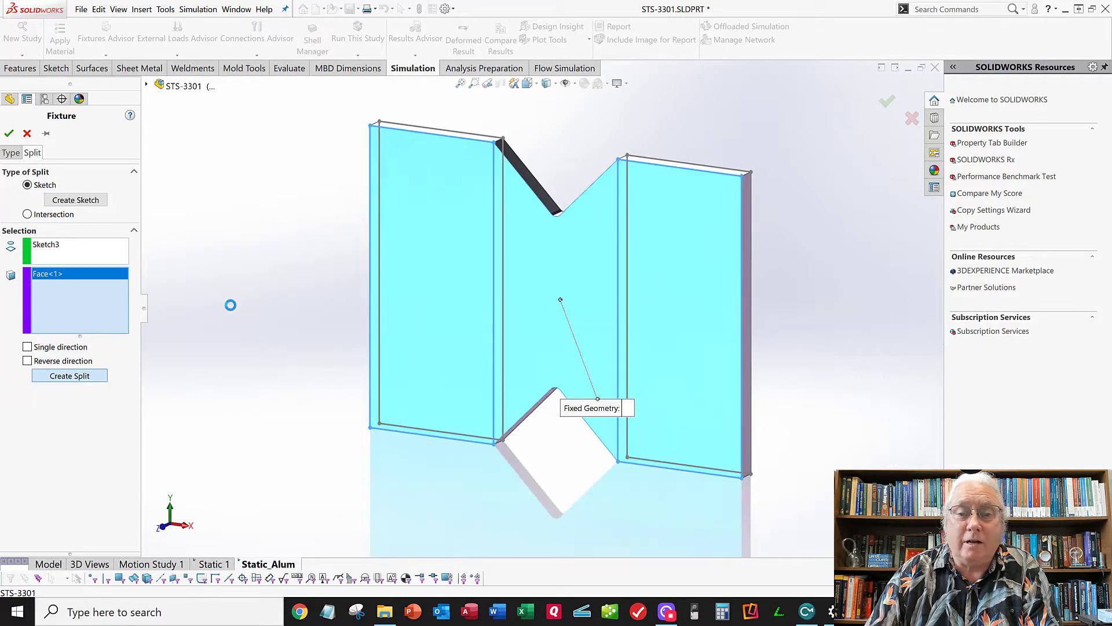
click(679, 295)
click(517, 277)
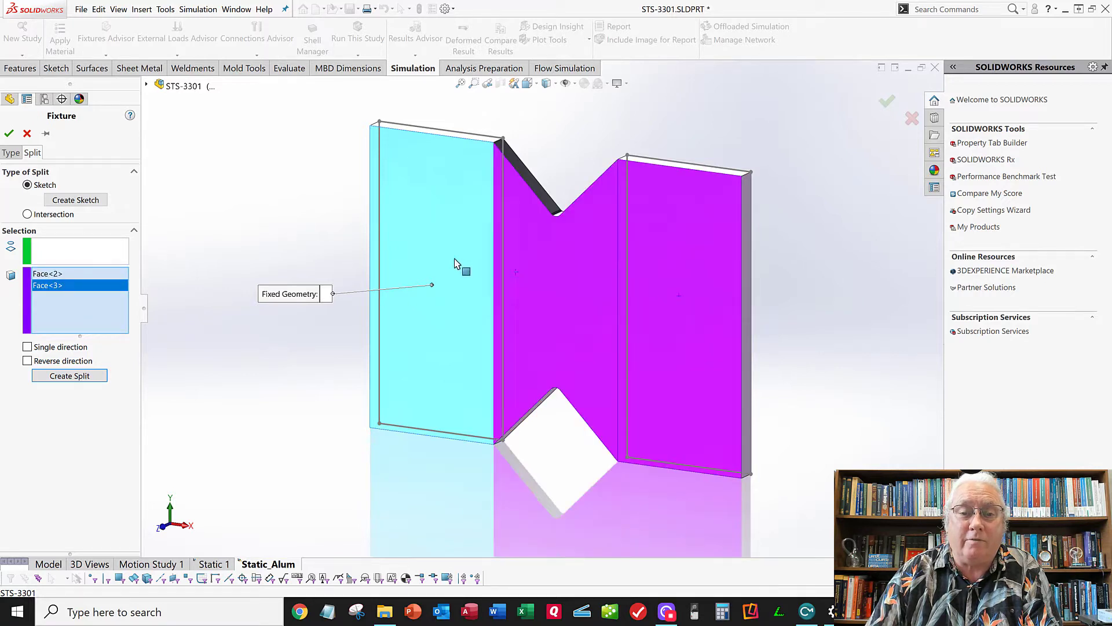
click(456, 276)
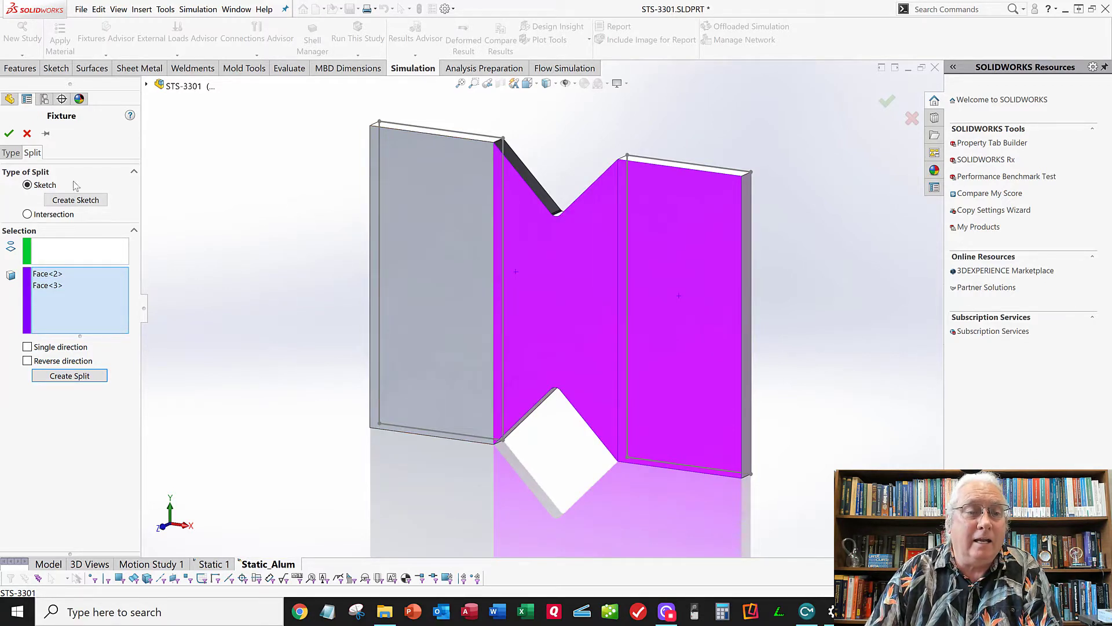
click(9, 133)
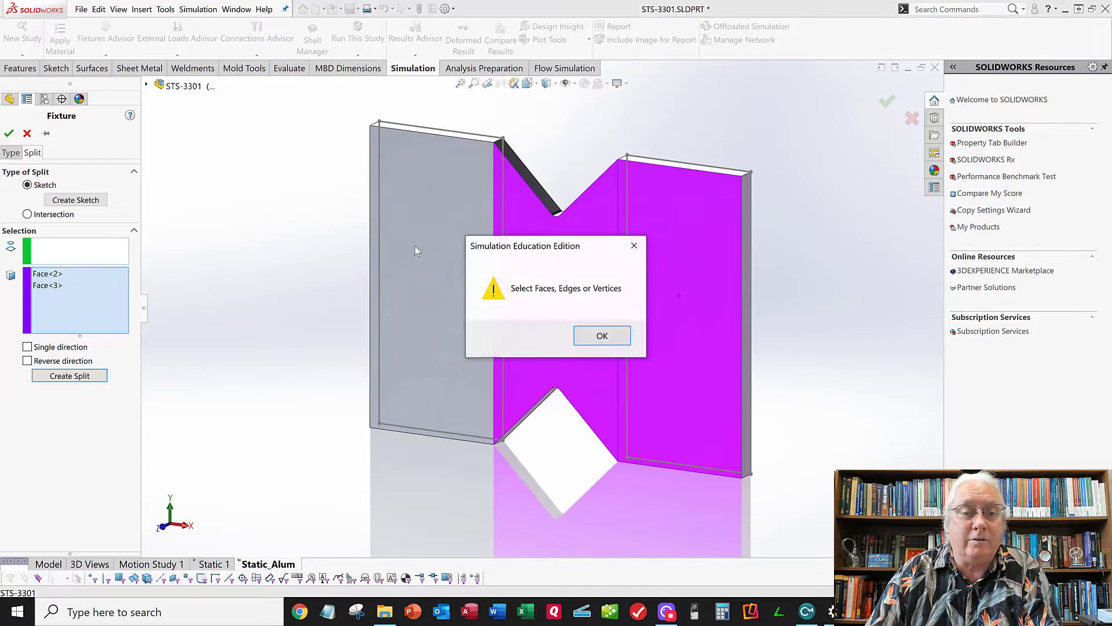
click(602, 335)
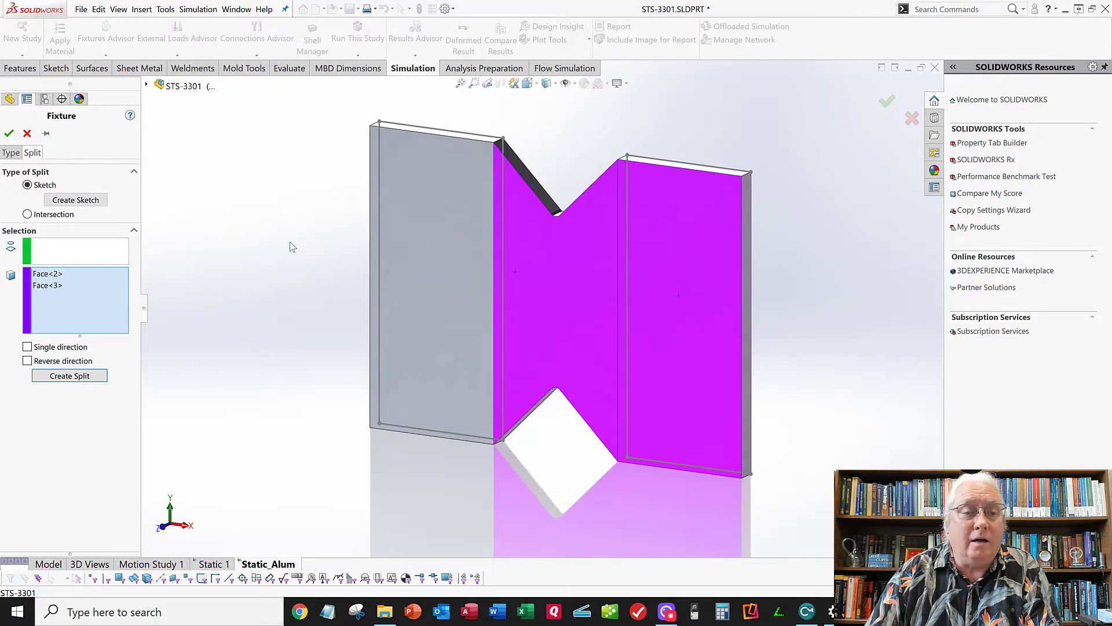
click(84, 249)
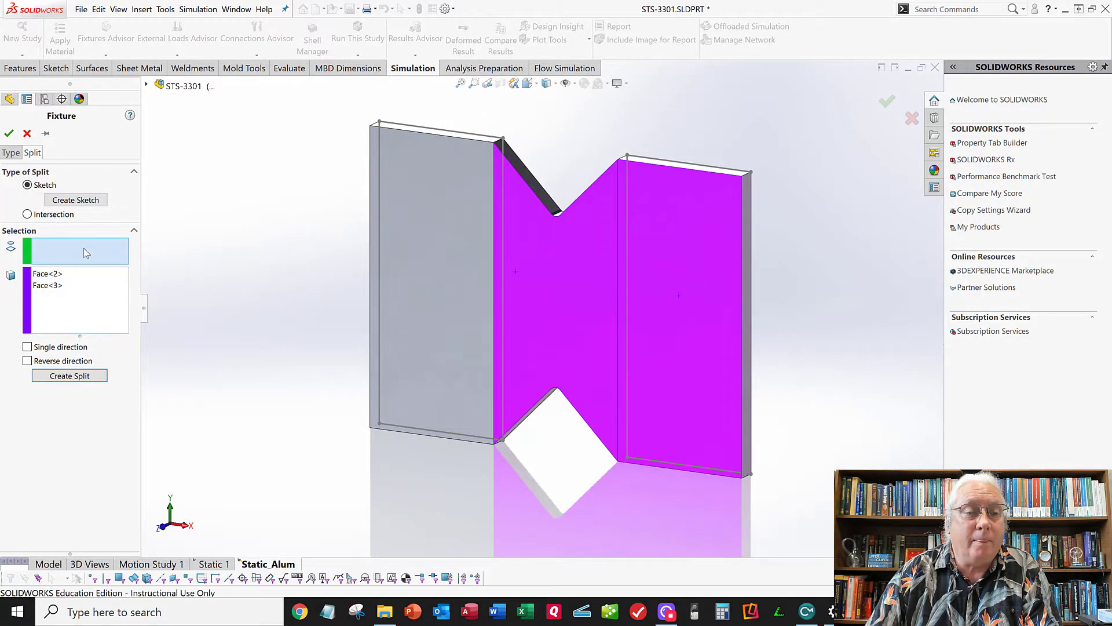
click(26, 133)
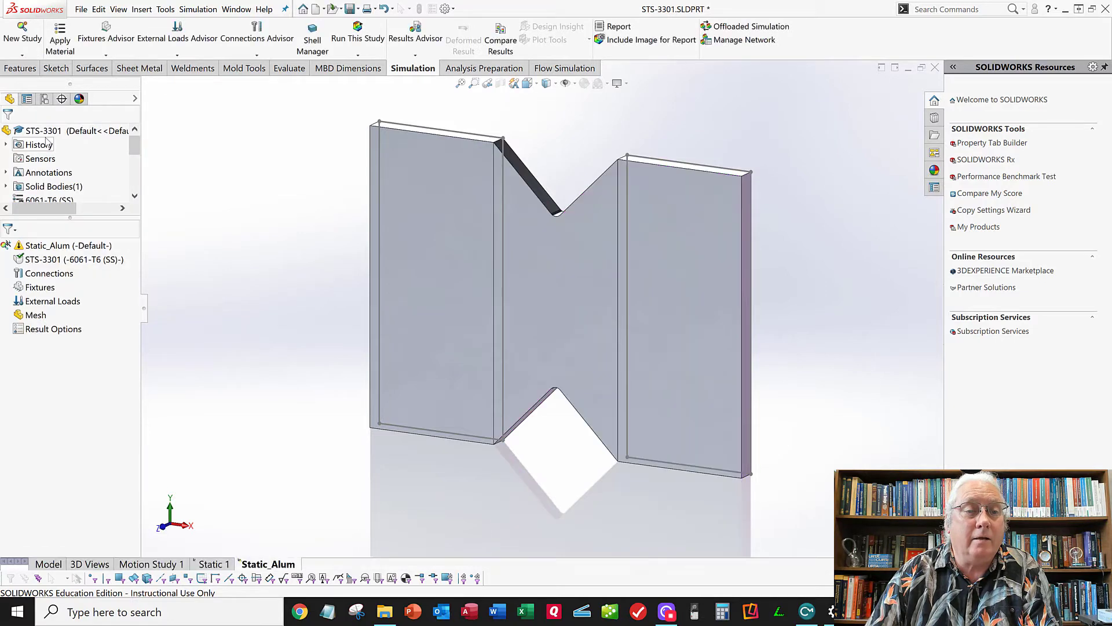
Start a new Fixed Geometry fixture in the Static_Alum study and split the specimen's back face using Sketch4.
click(49, 563)
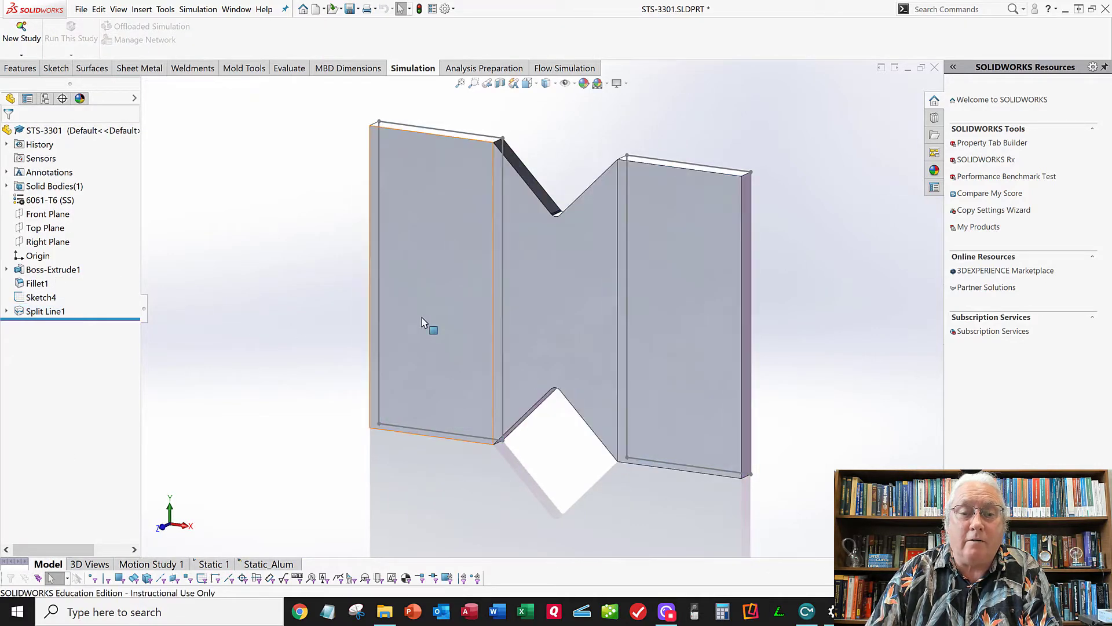
click(422, 324)
click(290, 323)
mouse_move(291, 323)
middle_down()
mouse_move(335, 349)
mouse_move(265, 331)
mouse_move(248, 268)
middle_up()
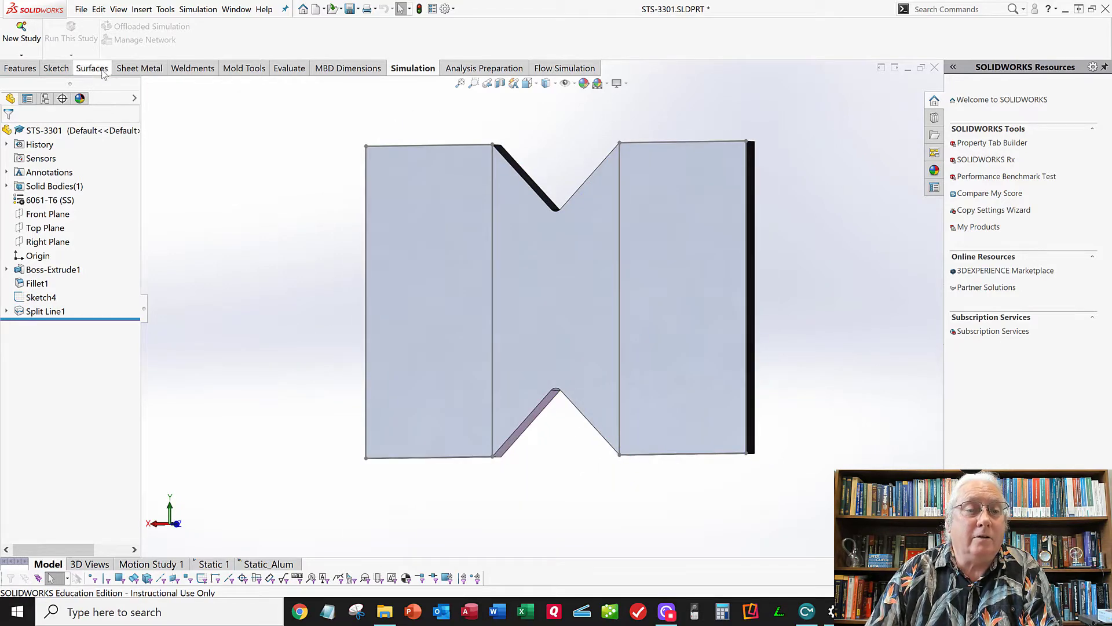
click(268, 564)
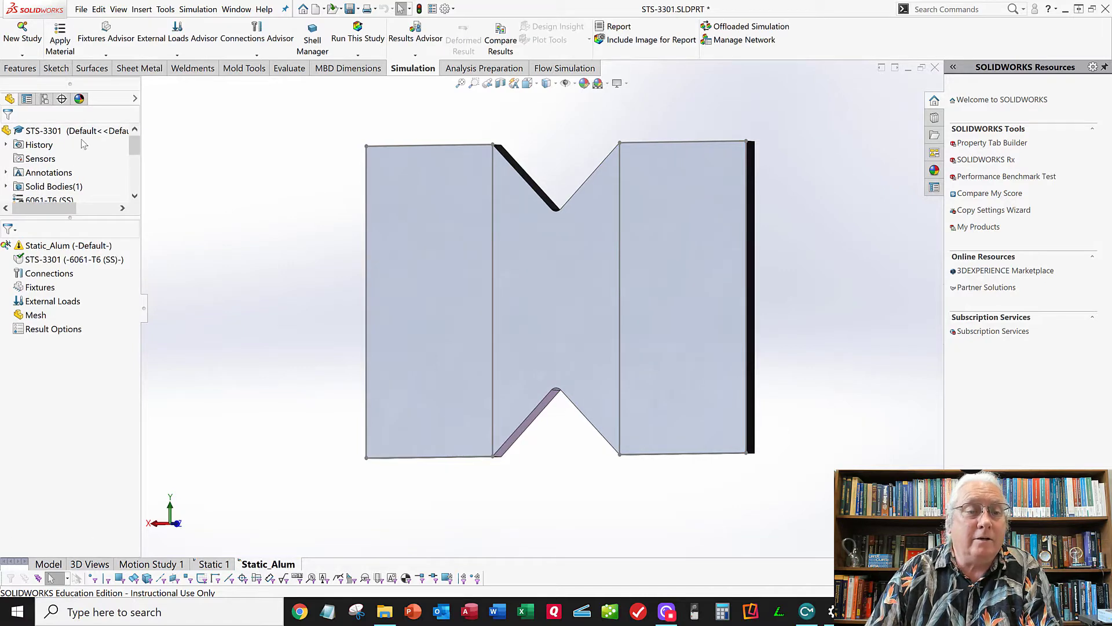
click(105, 54)
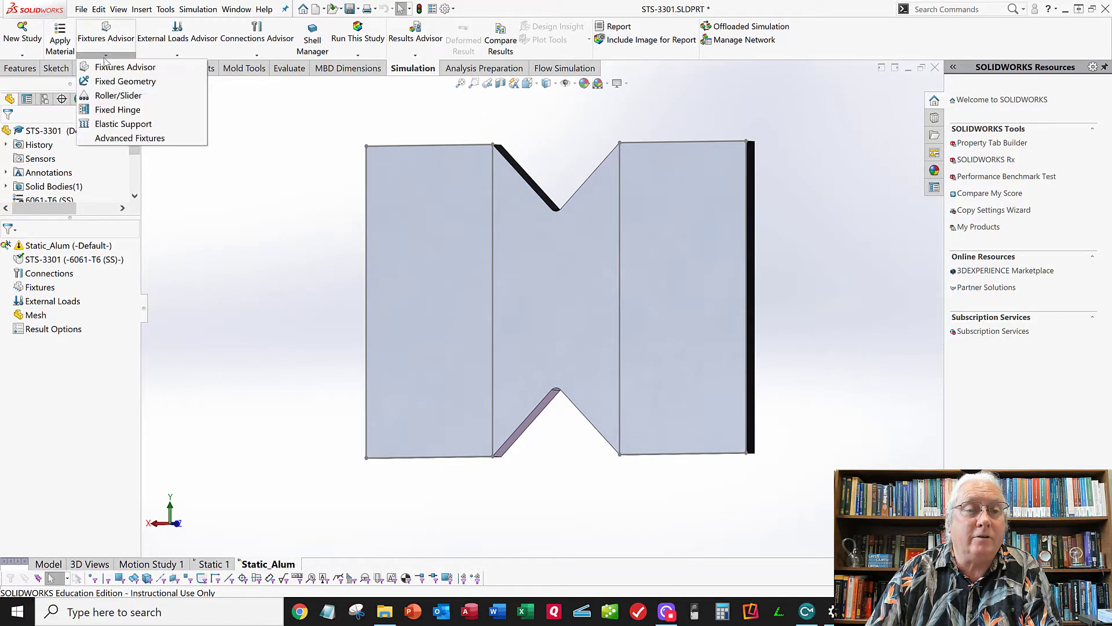
click(109, 82)
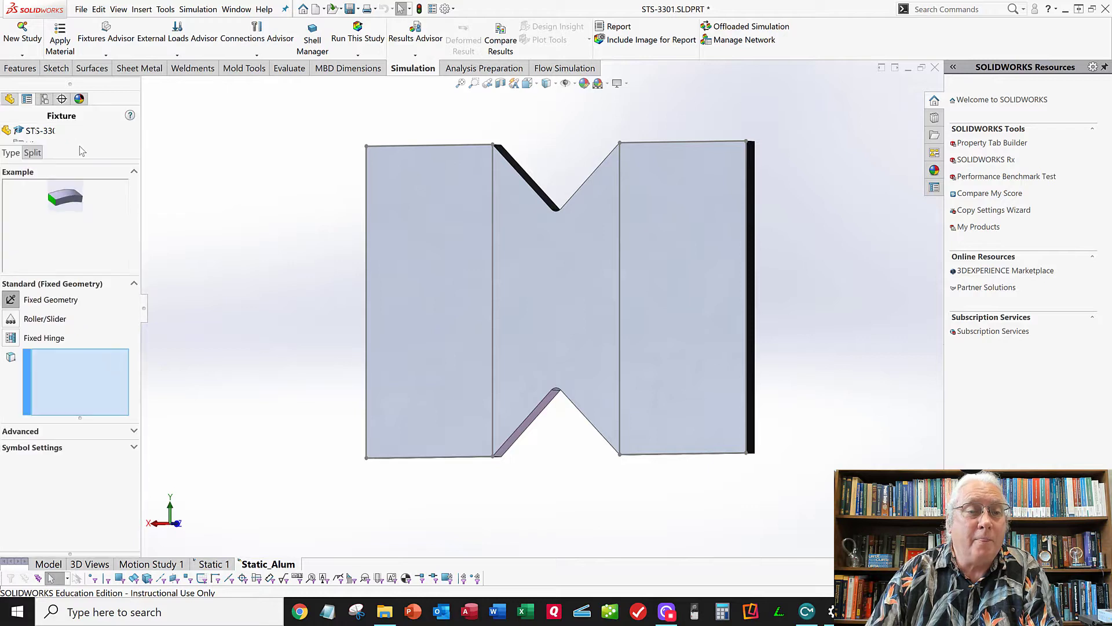
click(33, 153)
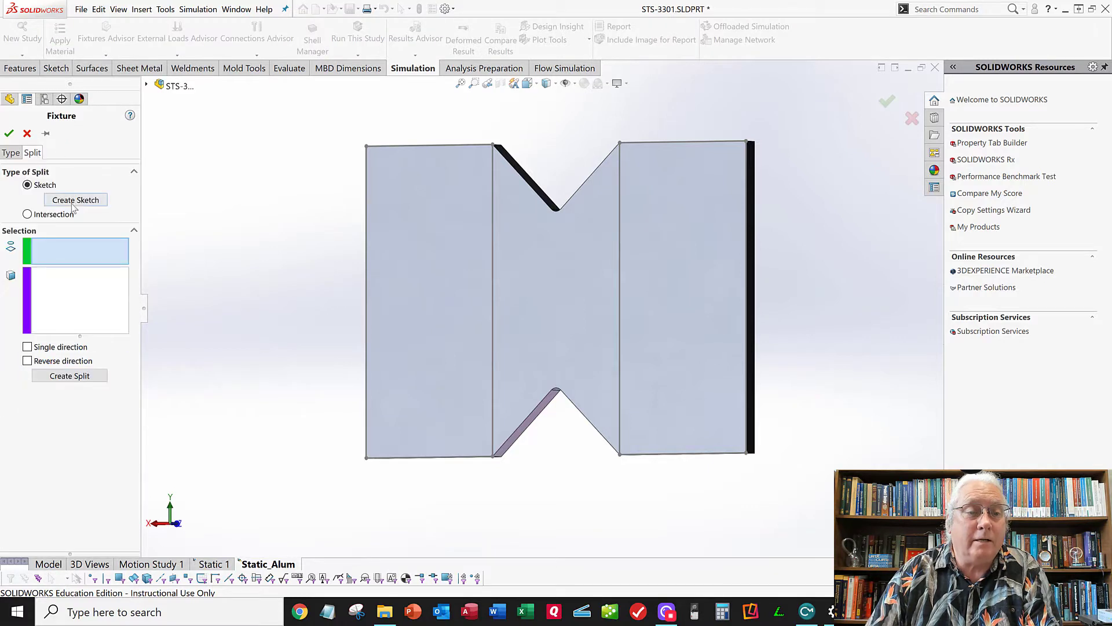
click(621, 241)
click(91, 296)
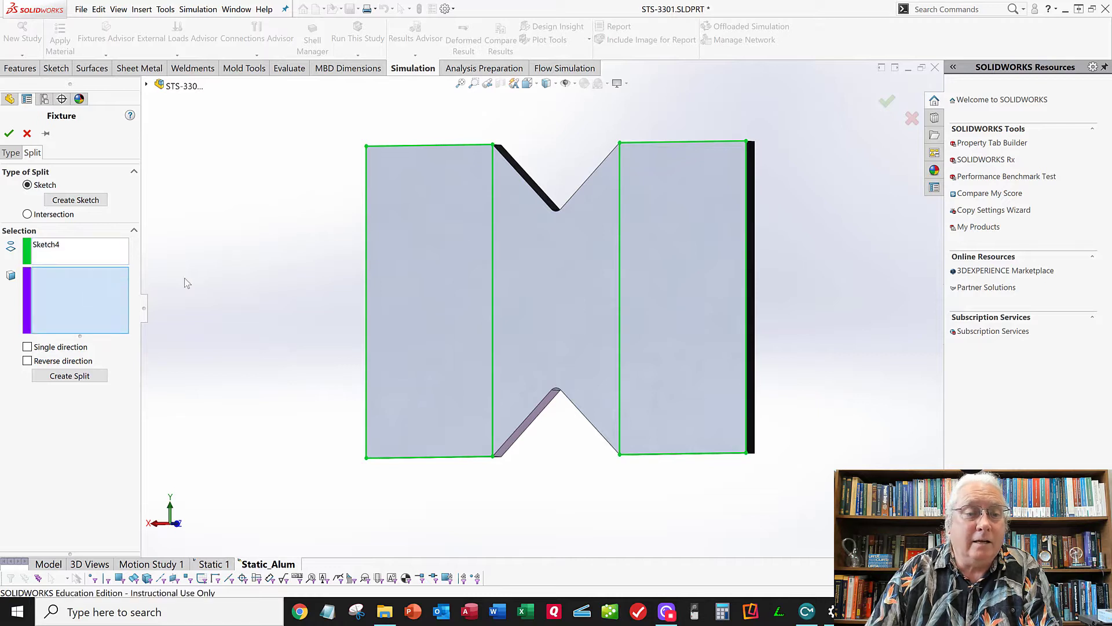
click(526, 280)
click(94, 377)
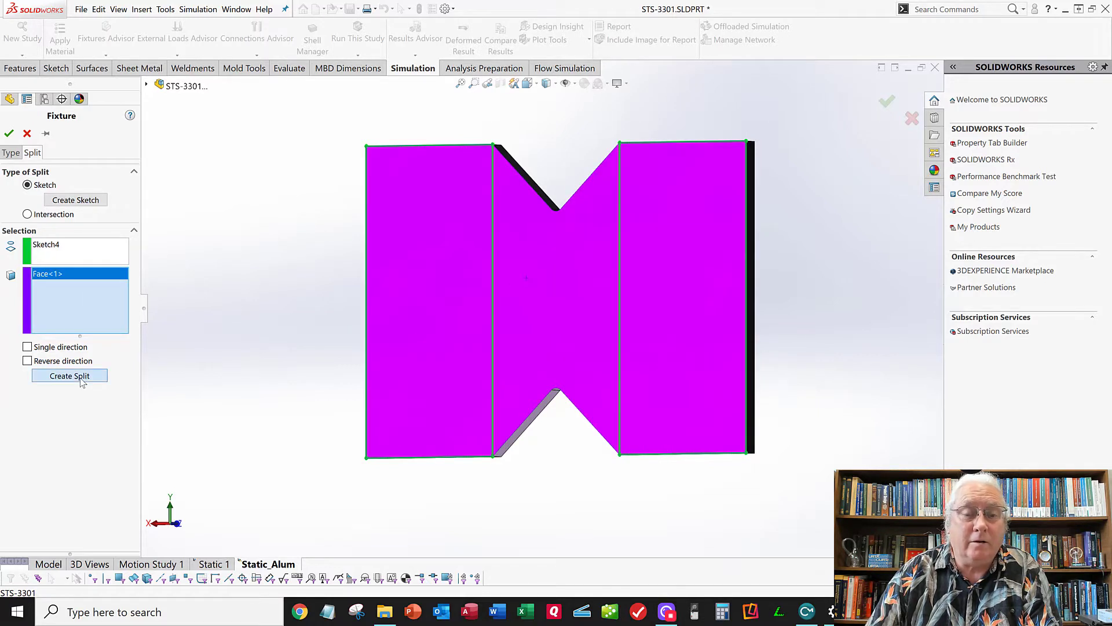
Accept the Fixed Geometry fixture on the split-off grip face at the back of the specimen.
click(529, 260)
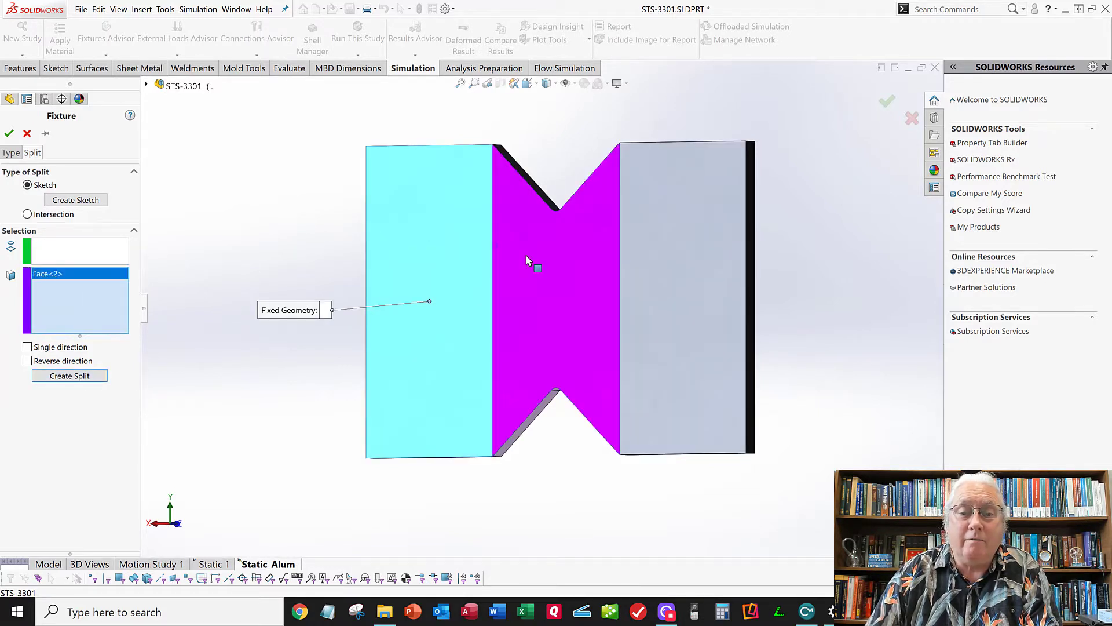
click(556, 262)
click(650, 256)
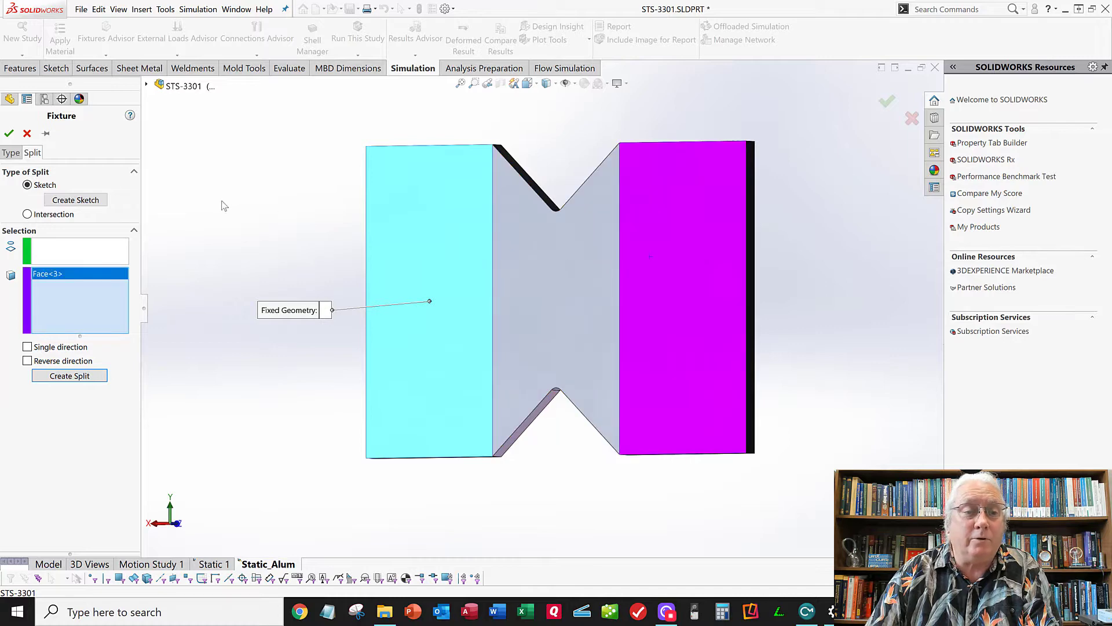
click(9, 134)
Apply a Fixed Geometry fixture to both the front and back faces of the specimen's +X grip.
middle_drag(501, 325, 273, 322)
key(space)
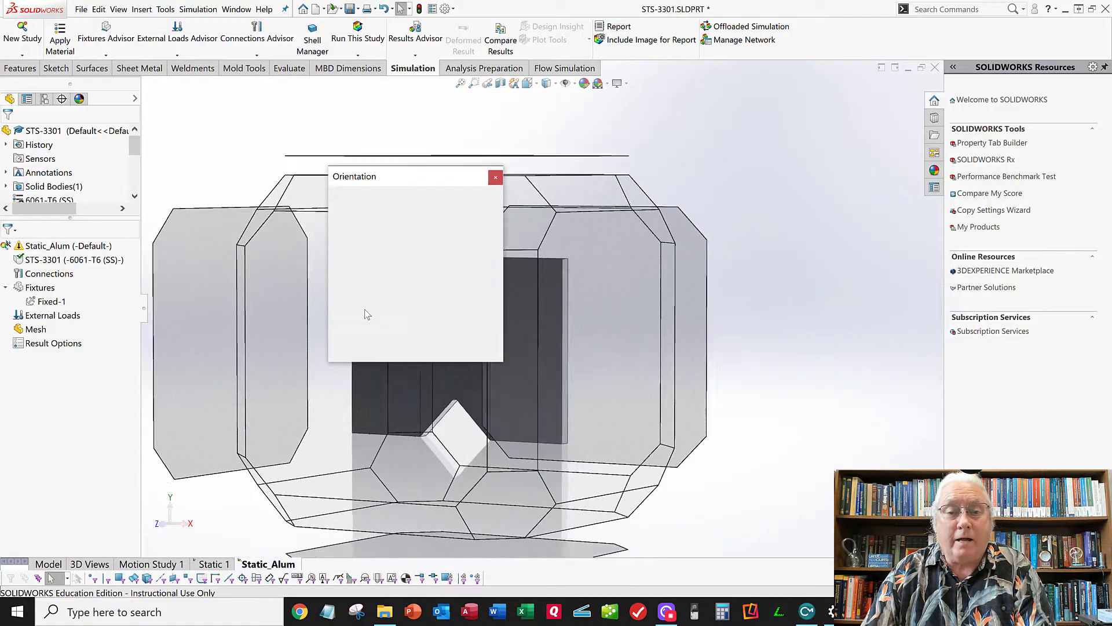
click(490, 212)
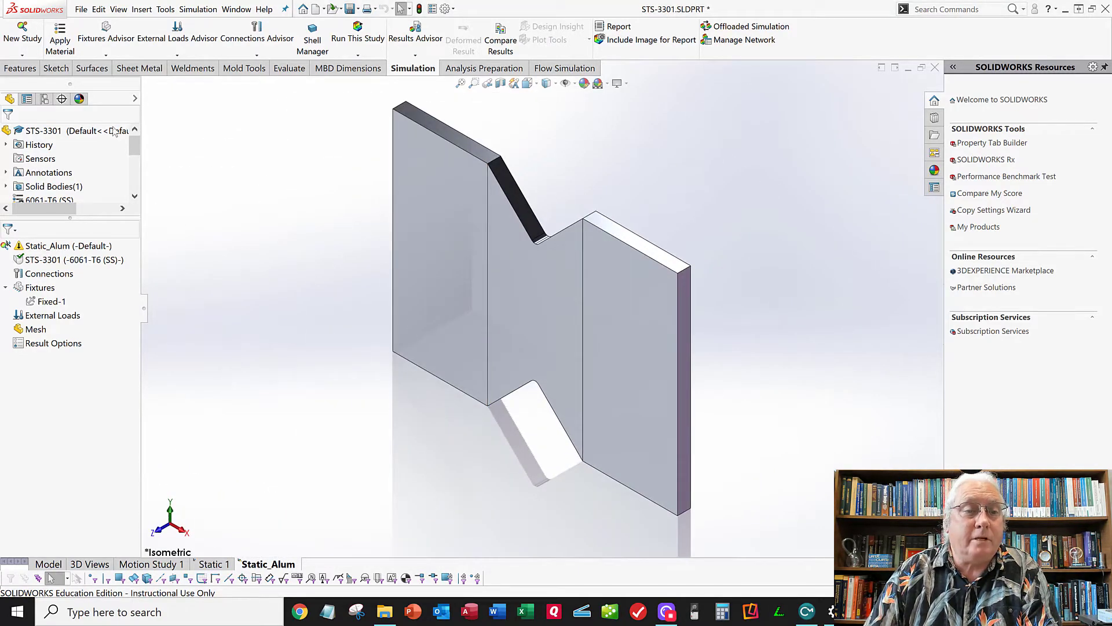
click(106, 56)
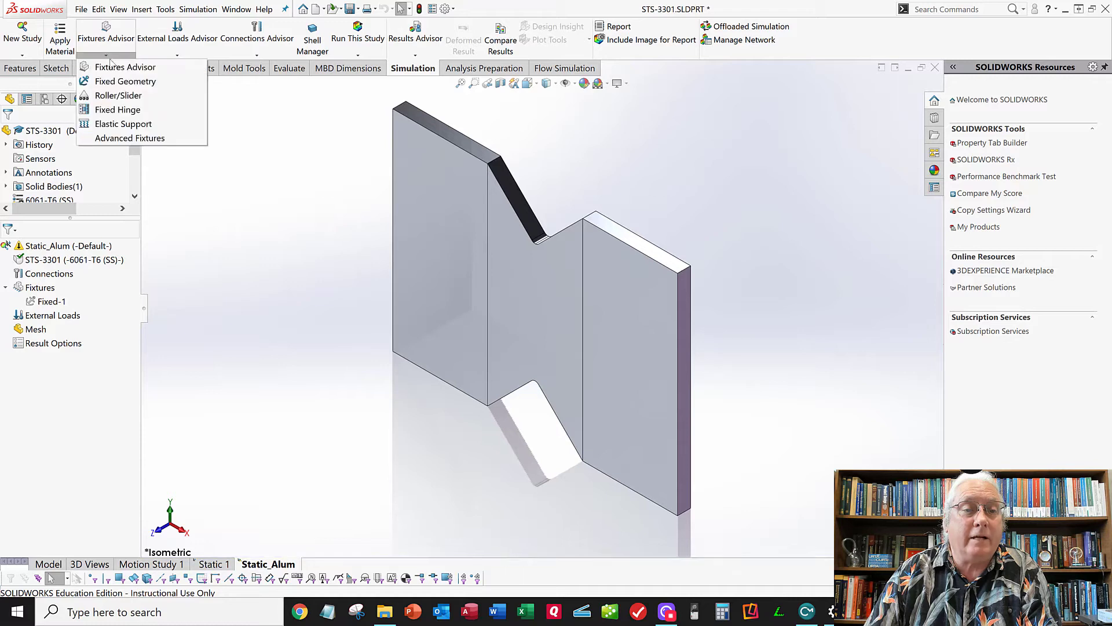
click(118, 82)
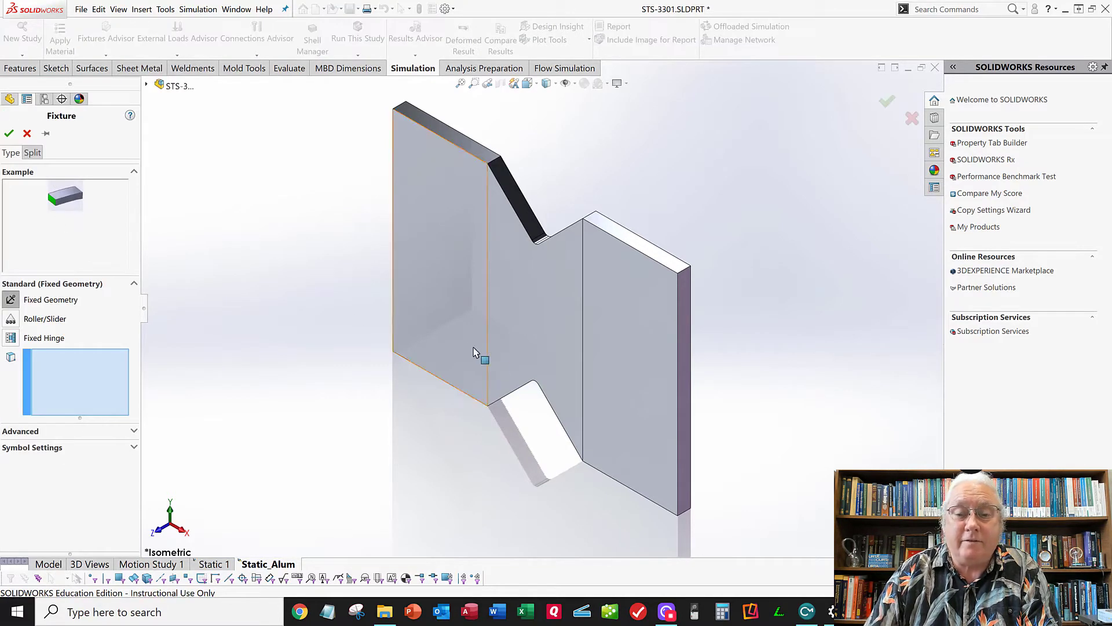
click(631, 347)
middle_drag(633, 330, 467, 281)
click(452, 298)
middle_drag(489, 336, 628, 325)
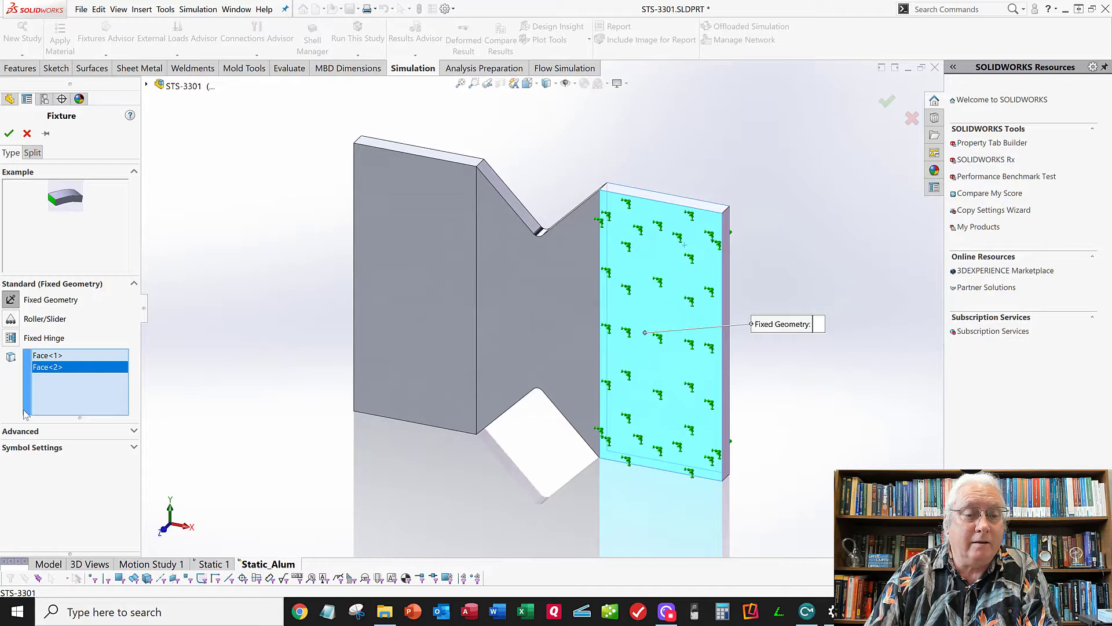
click(9, 133)
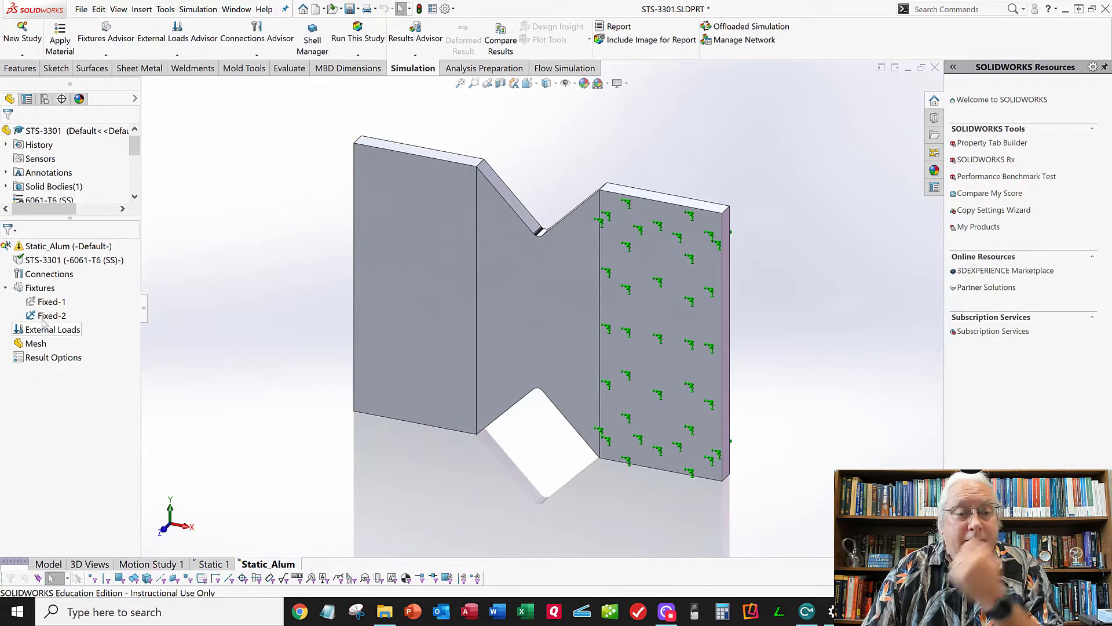
click(51, 301)
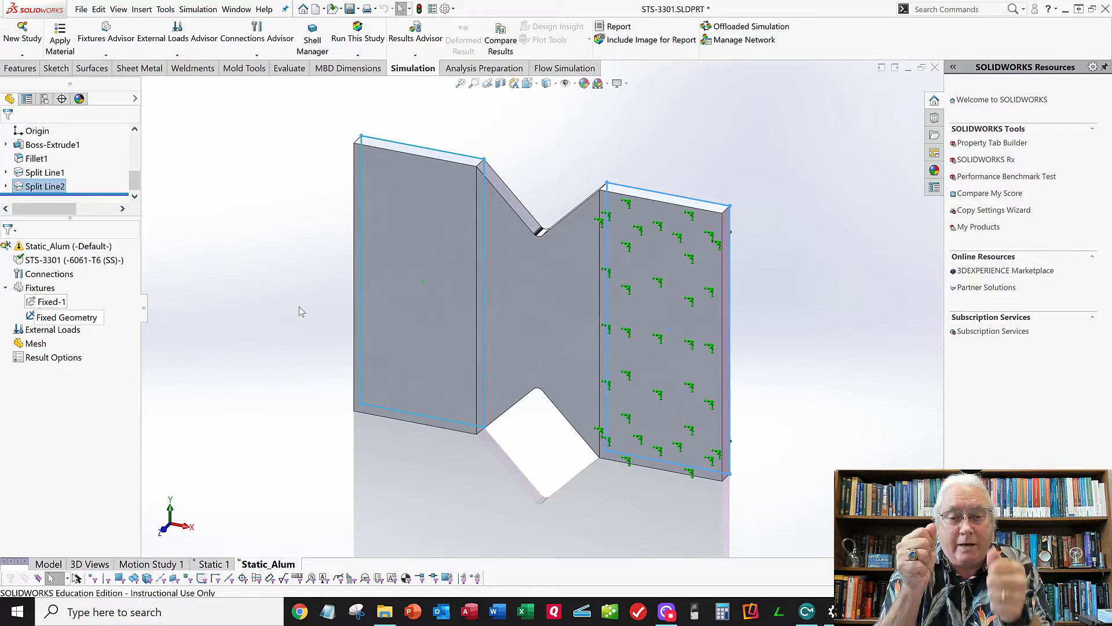
right_click(52, 329)
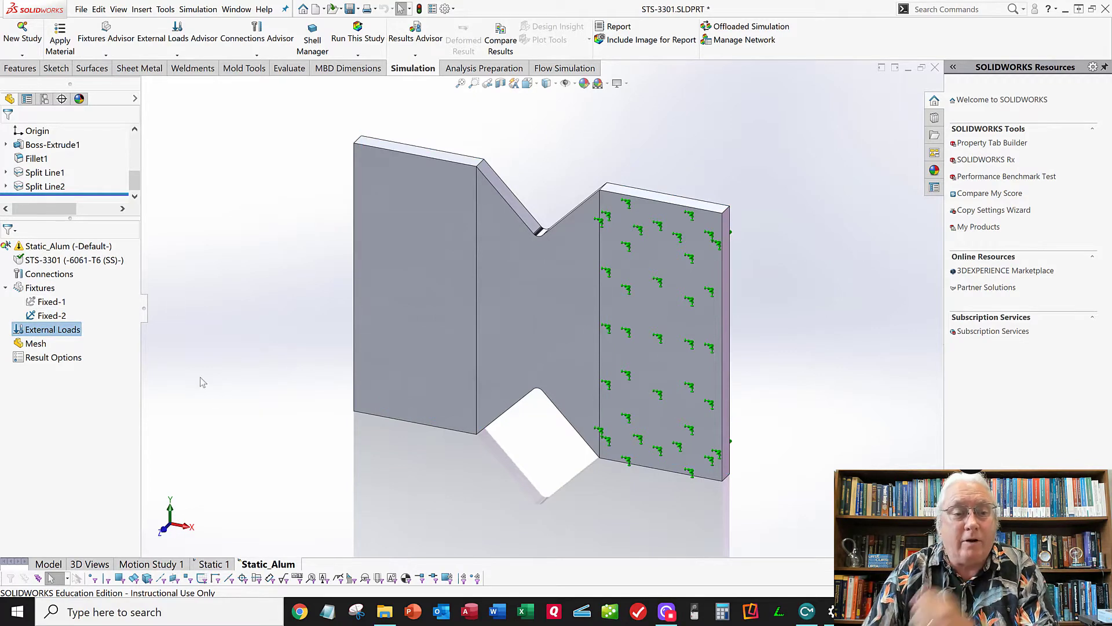
click(219, 219)
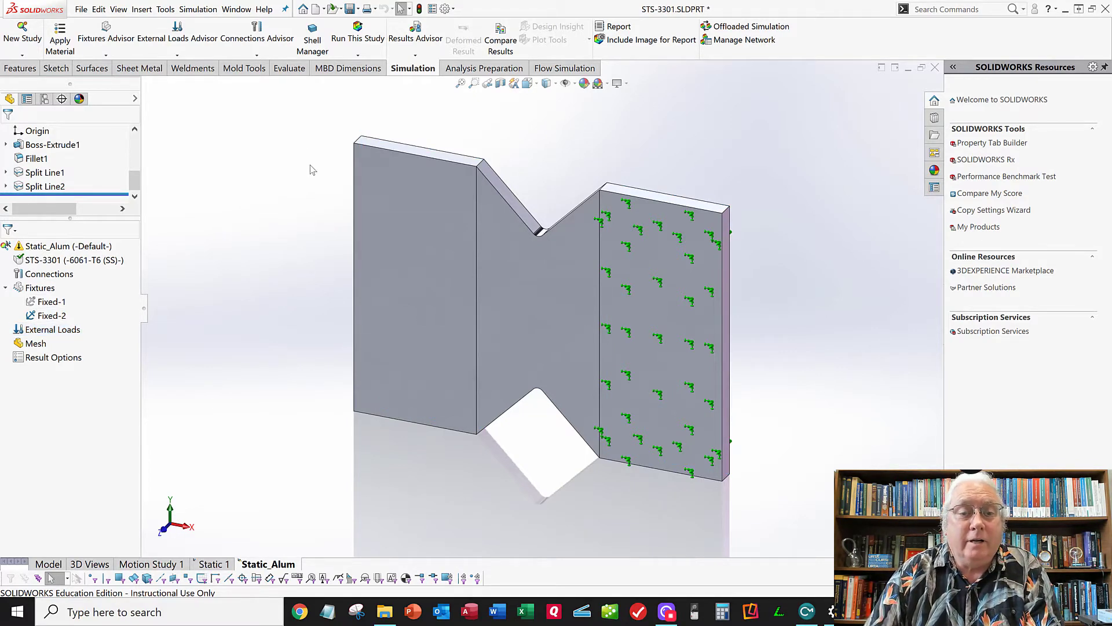
Start another Fixed Geometry fixture and select the front and back faces of the opposite, -X grip.
click(113, 56)
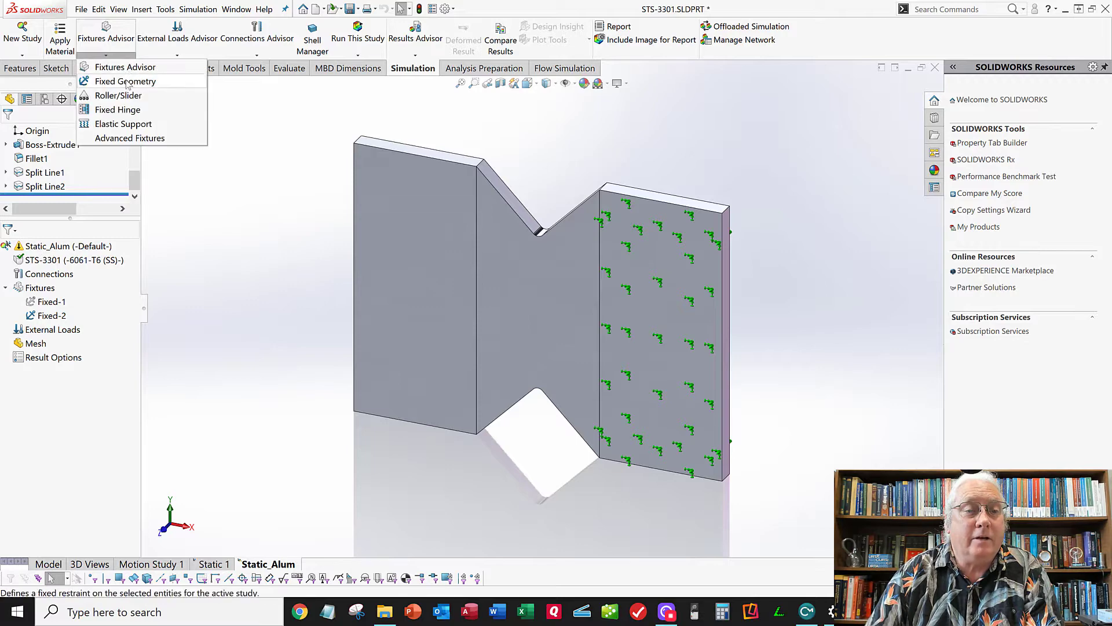
click(127, 83)
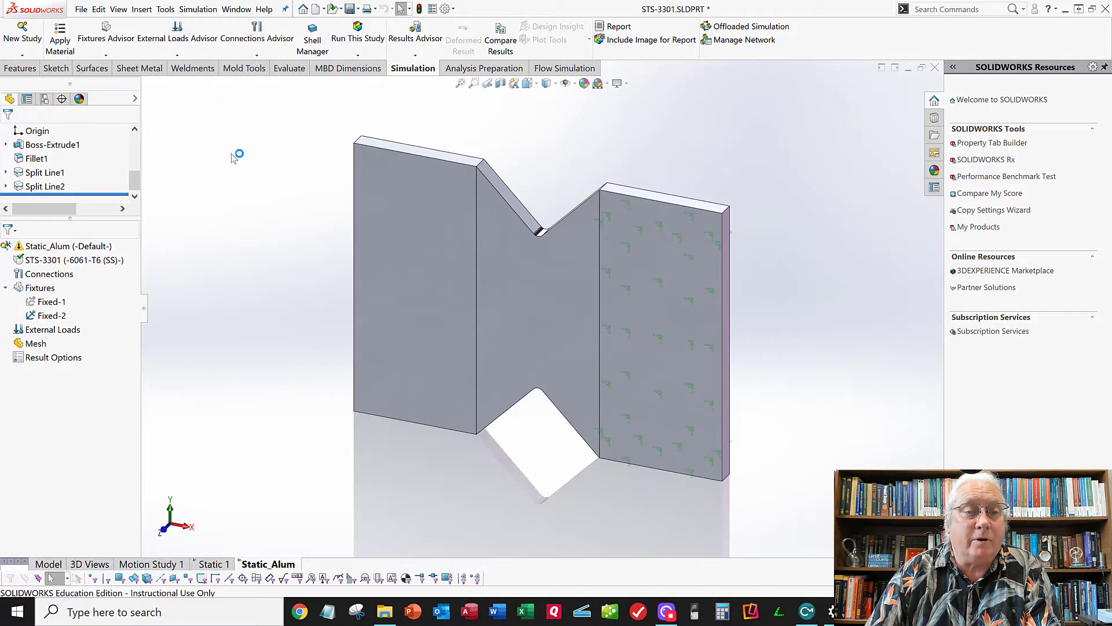
click(391, 243)
click(392, 243)
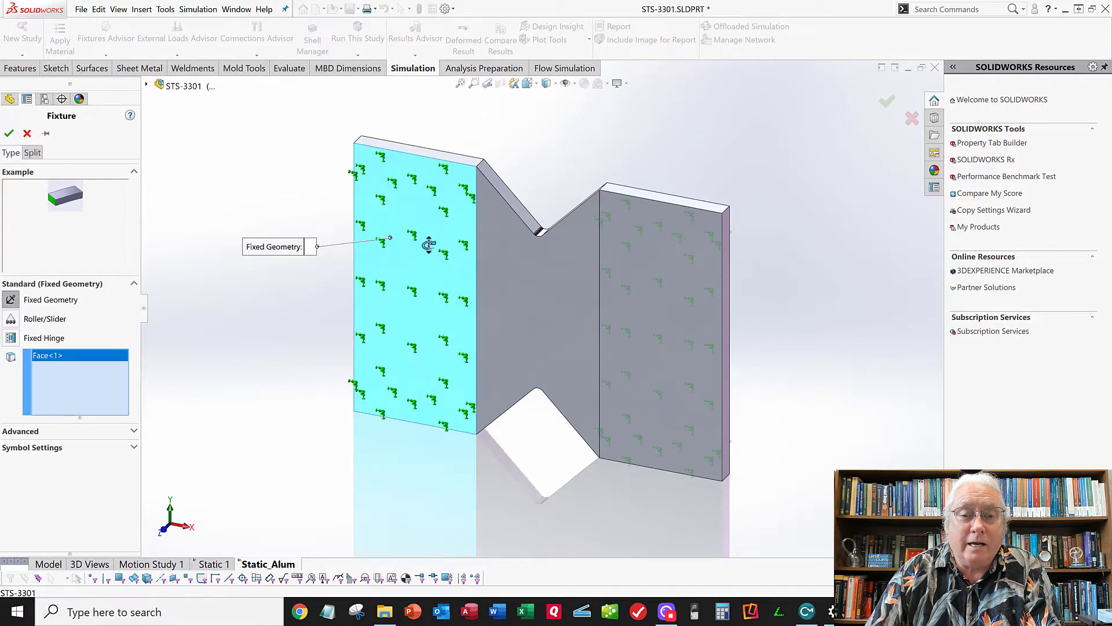
middle_drag(427, 243, 305, 248)
click(612, 250)
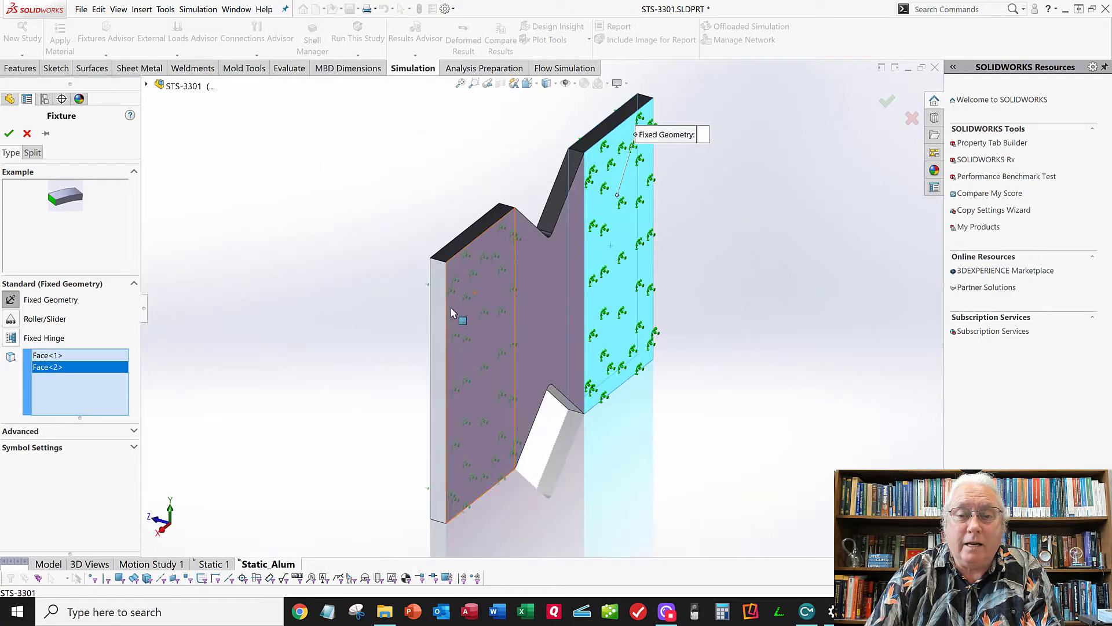
middle_drag(454, 312, 579, 291)
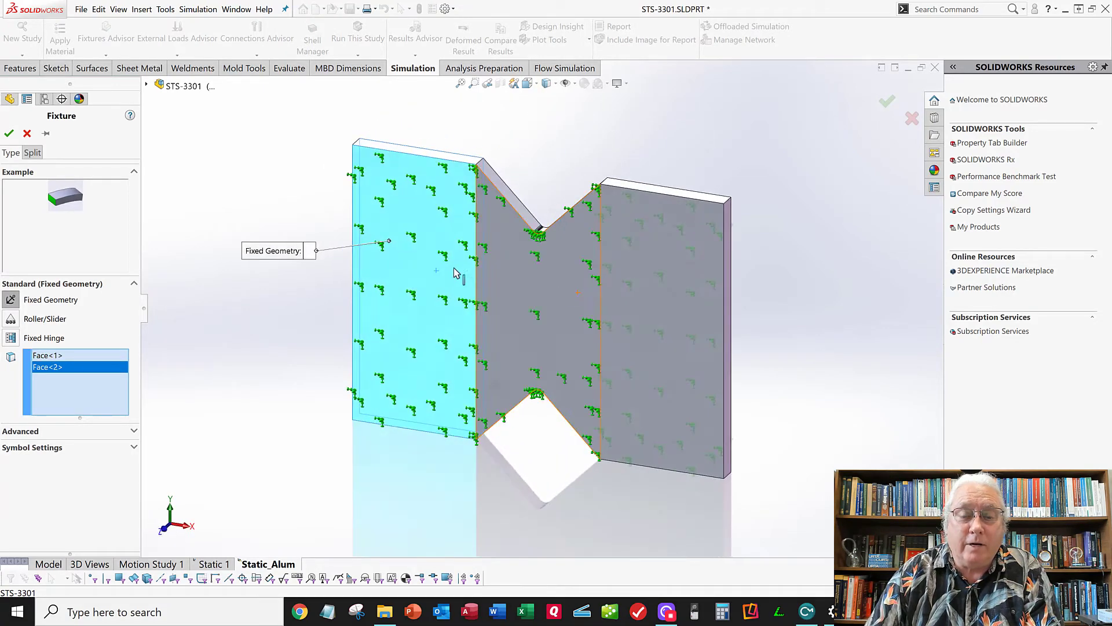
scroll(463, 280, up, 2)
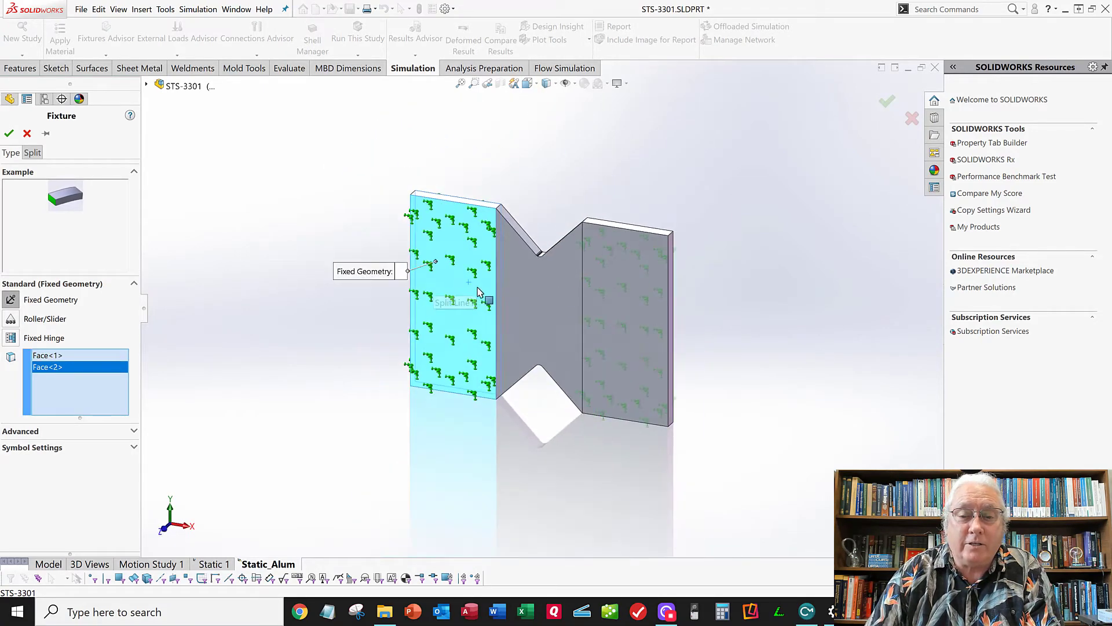
Switch the -X grip fixture to the advanced type Use Reference Geometry, with the Top Plane as its reference.
click(134, 432)
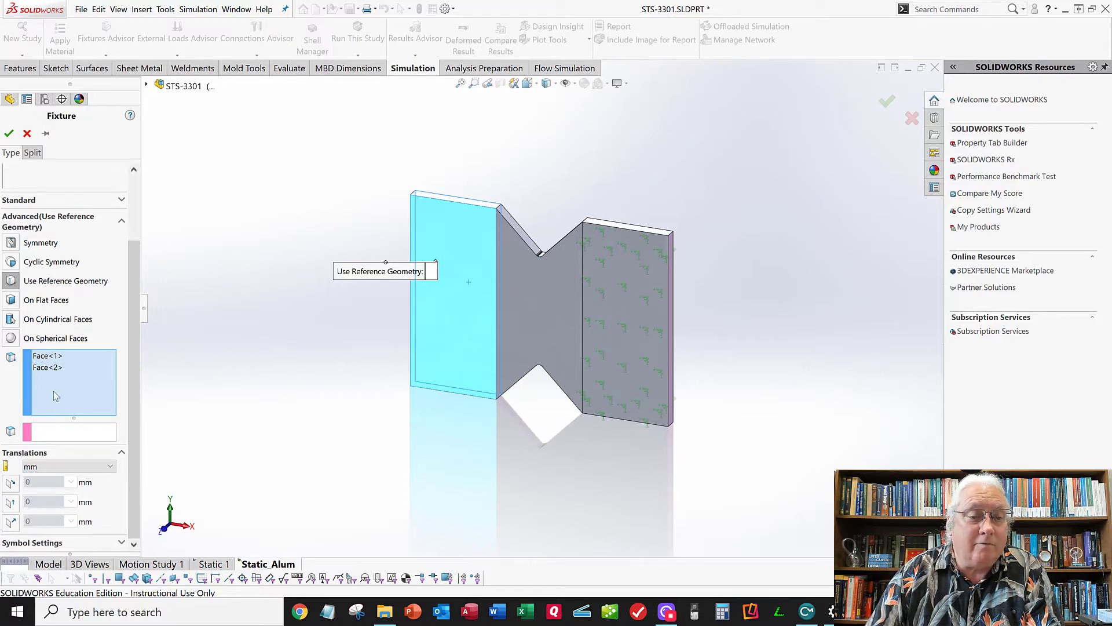
click(50, 437)
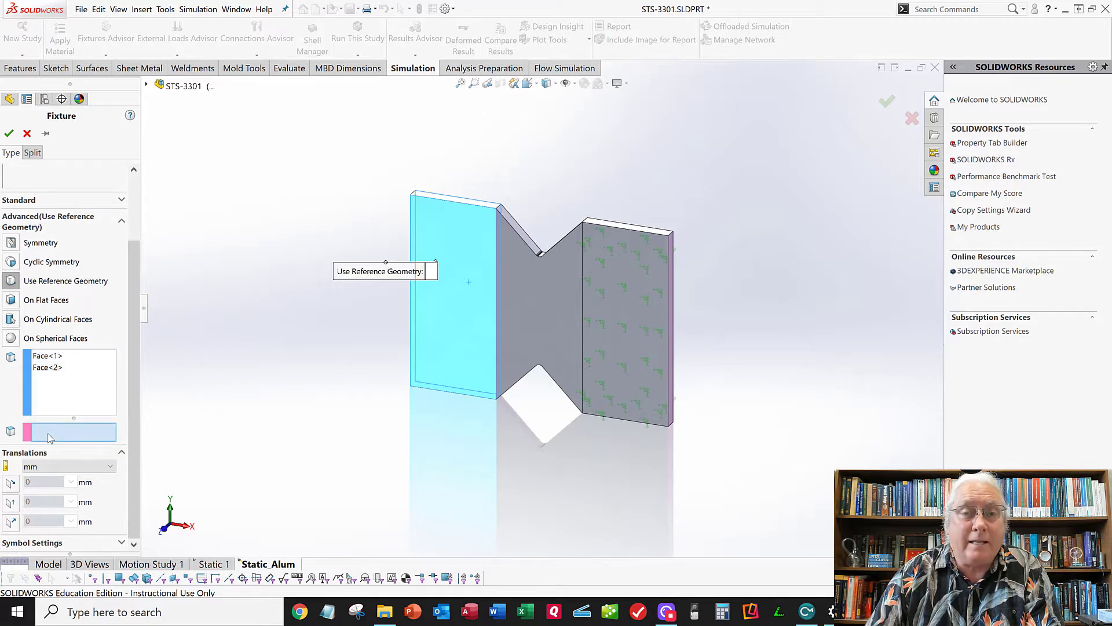
click(147, 86)
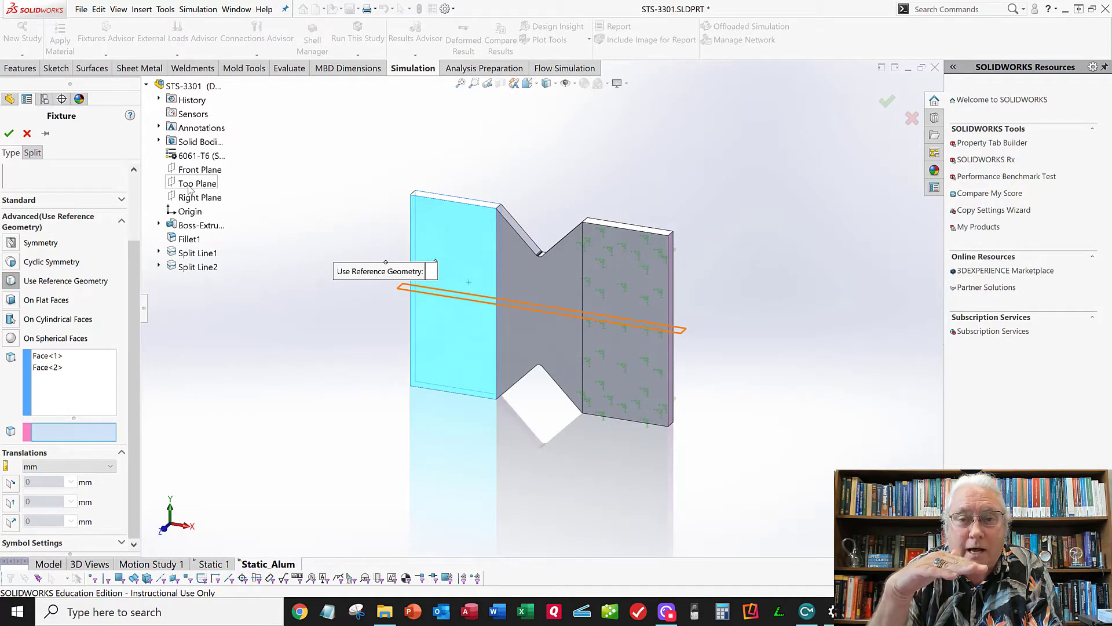
click(189, 184)
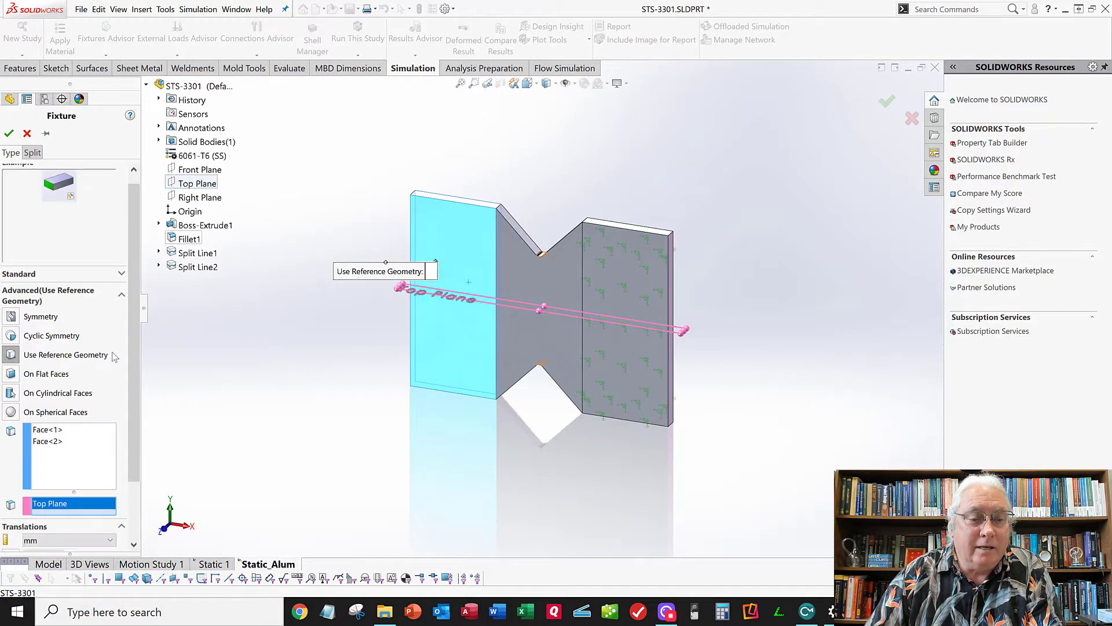
Restrain the -X grip to 0 mm translation along both in-plane directions of the Top Plane and accept the fixture.
scroll(135, 447, down, 3)
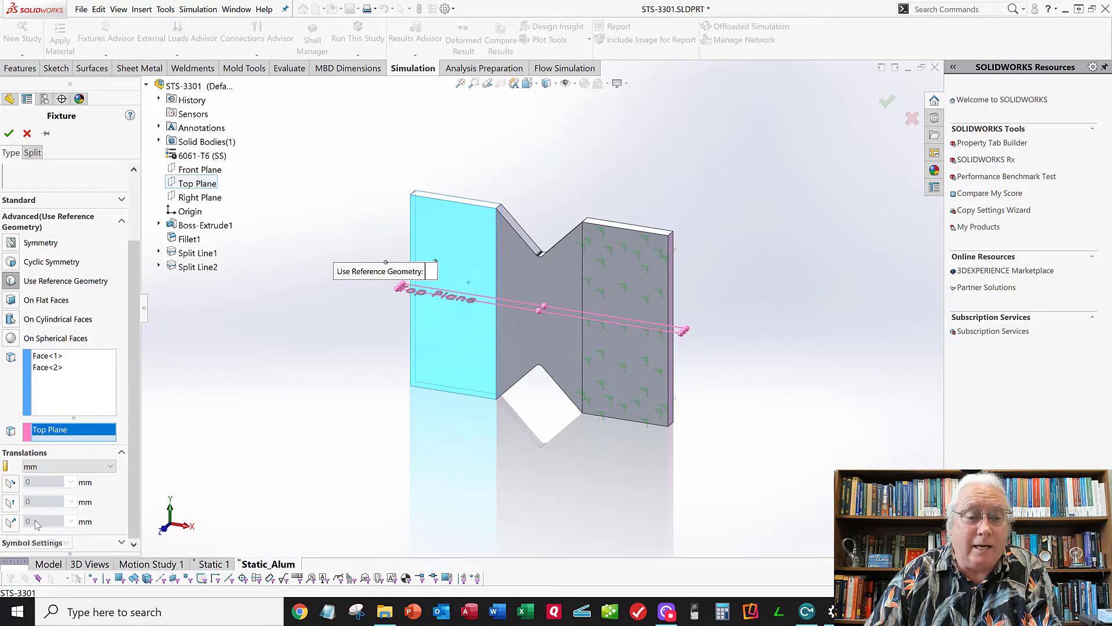
click(10, 504)
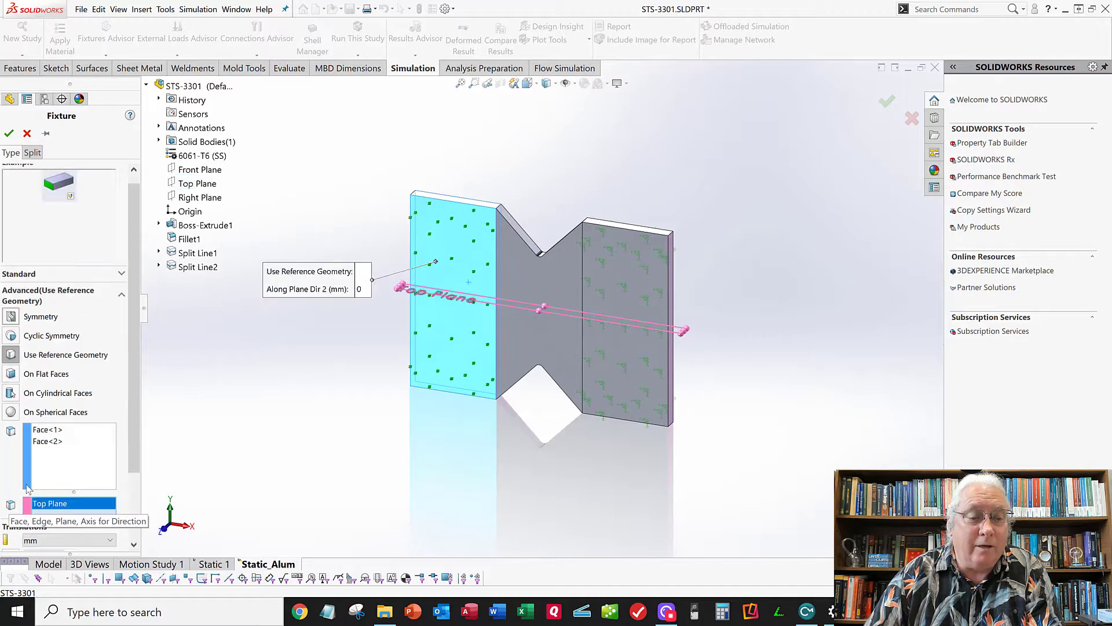
click(11, 468)
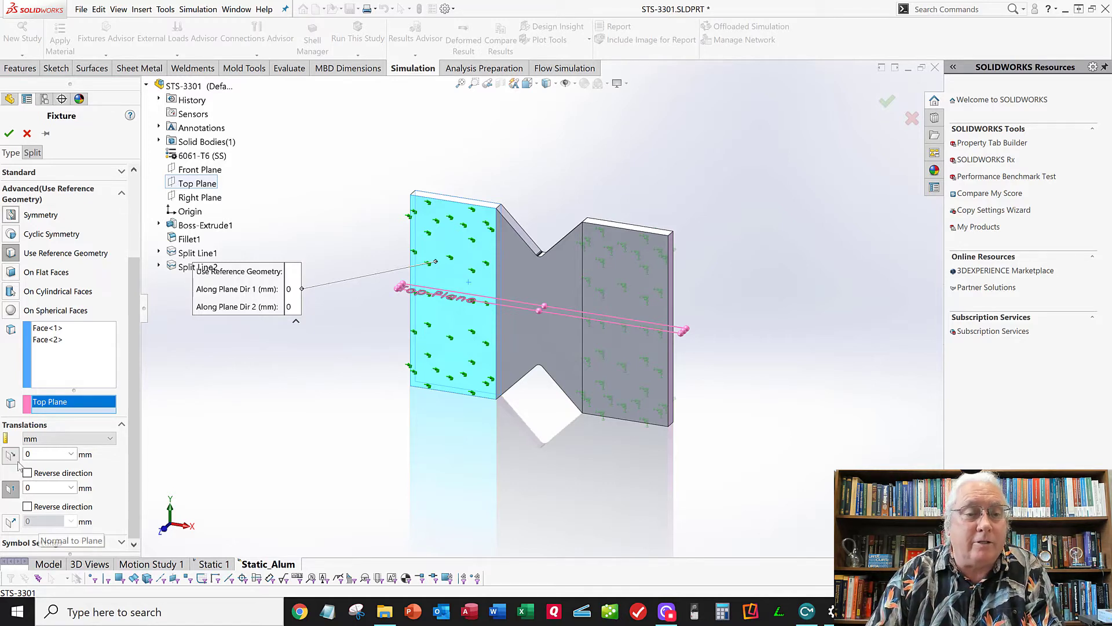
click(8, 133)
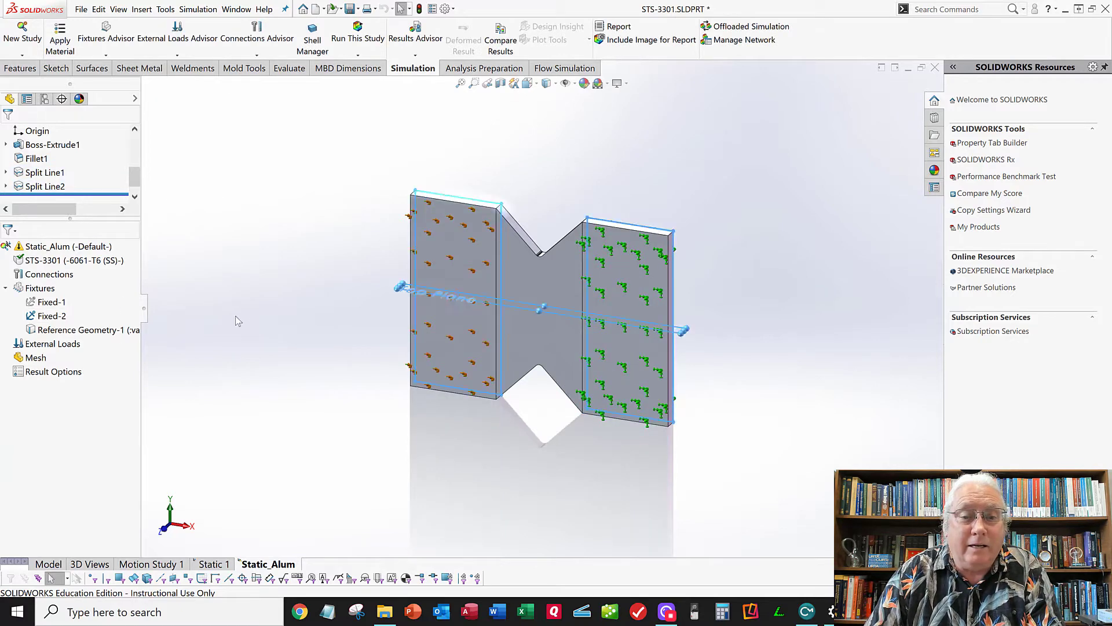
scroll(470, 254, down, 3)
scroll(483, 249, down, 2)
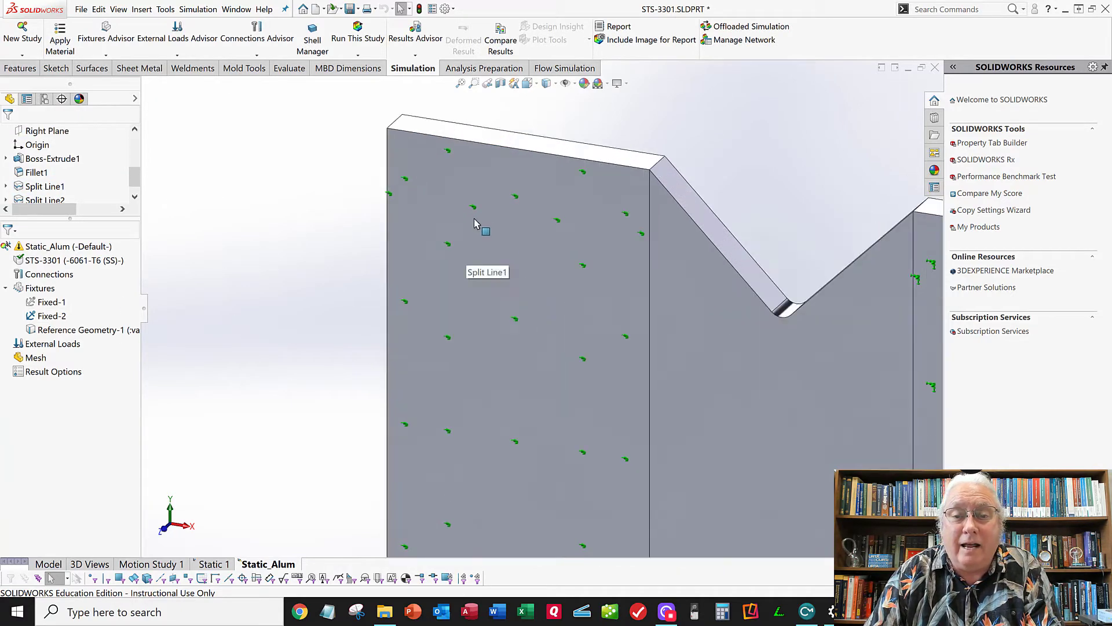
scroll(765, 278, up, 2)
scroll(588, 293, up, 2)
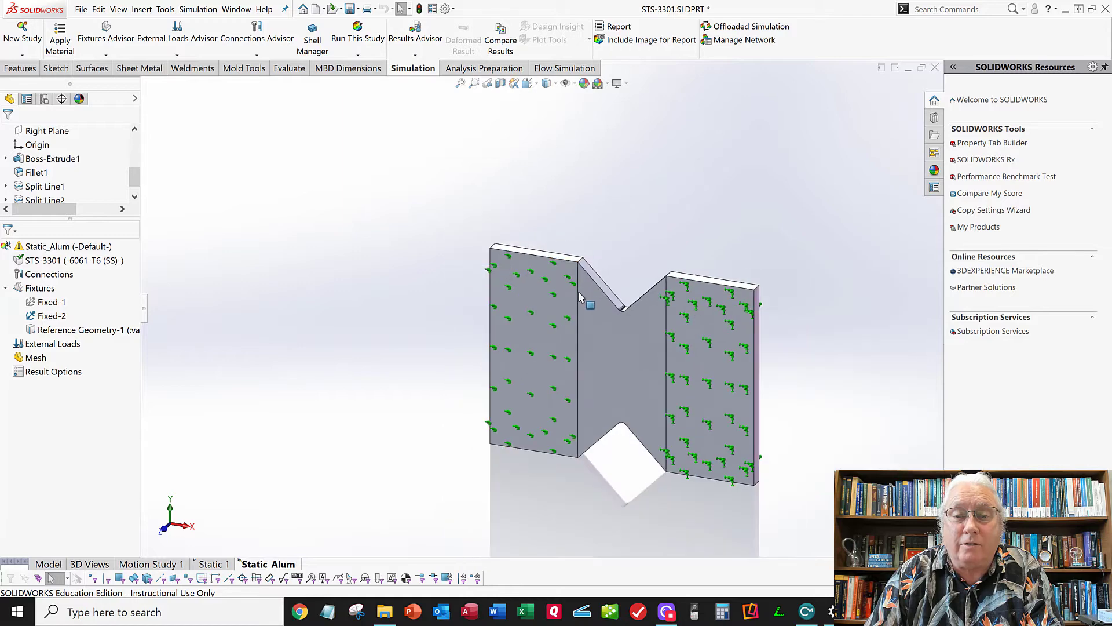
middle_drag(588, 295, 556, 293)
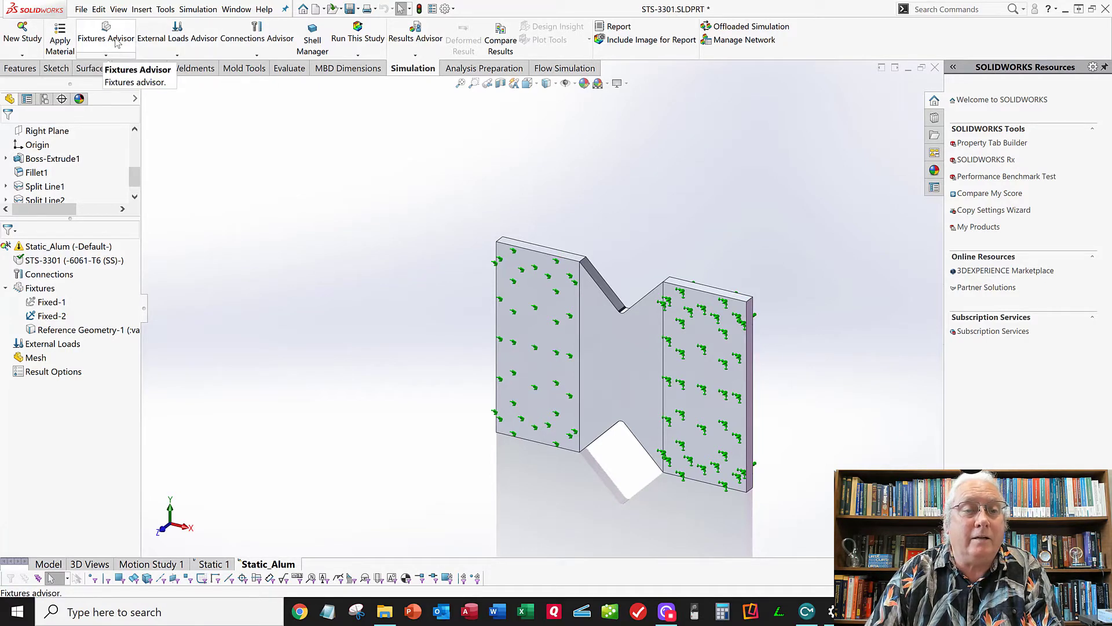
Start a Force load and select the upper and lower end faces of the -X grip.
click(177, 55)
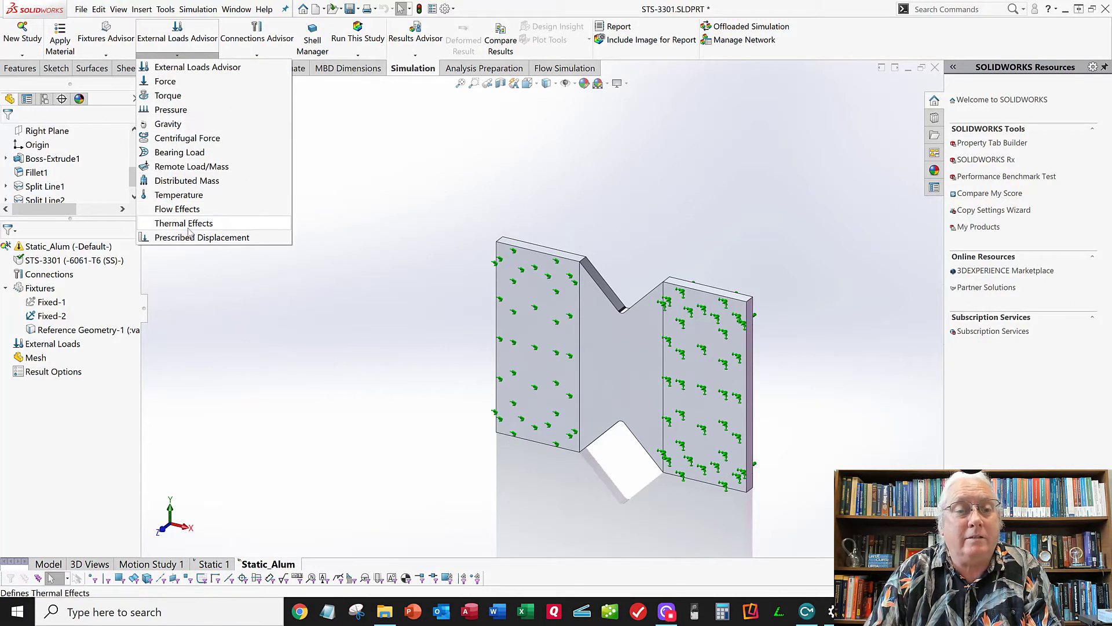
click(200, 83)
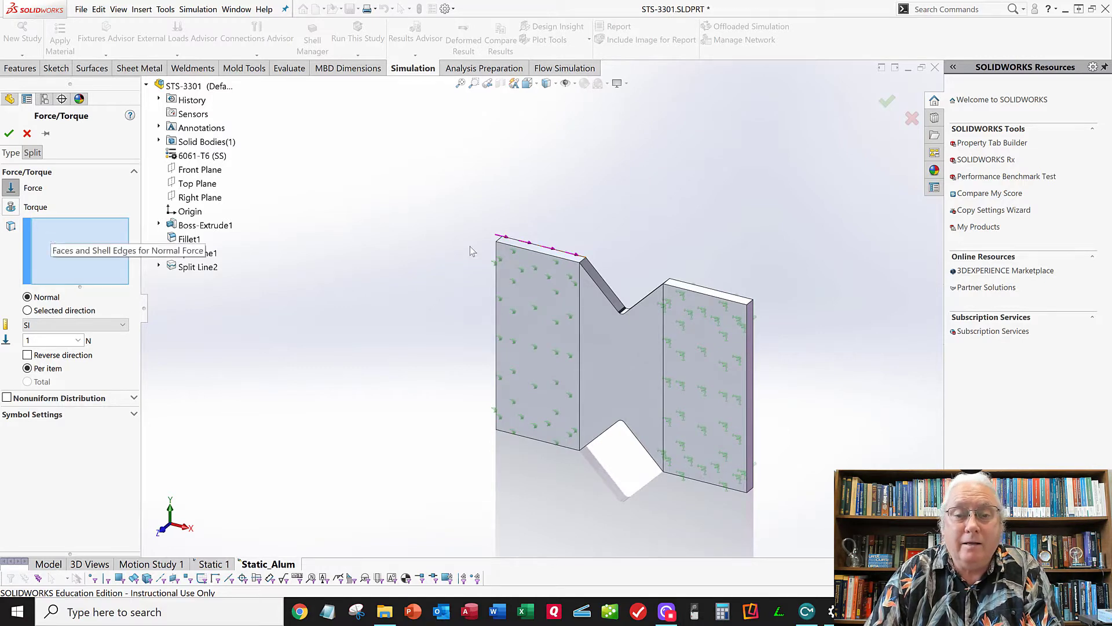
scroll(541, 260, down, 2)
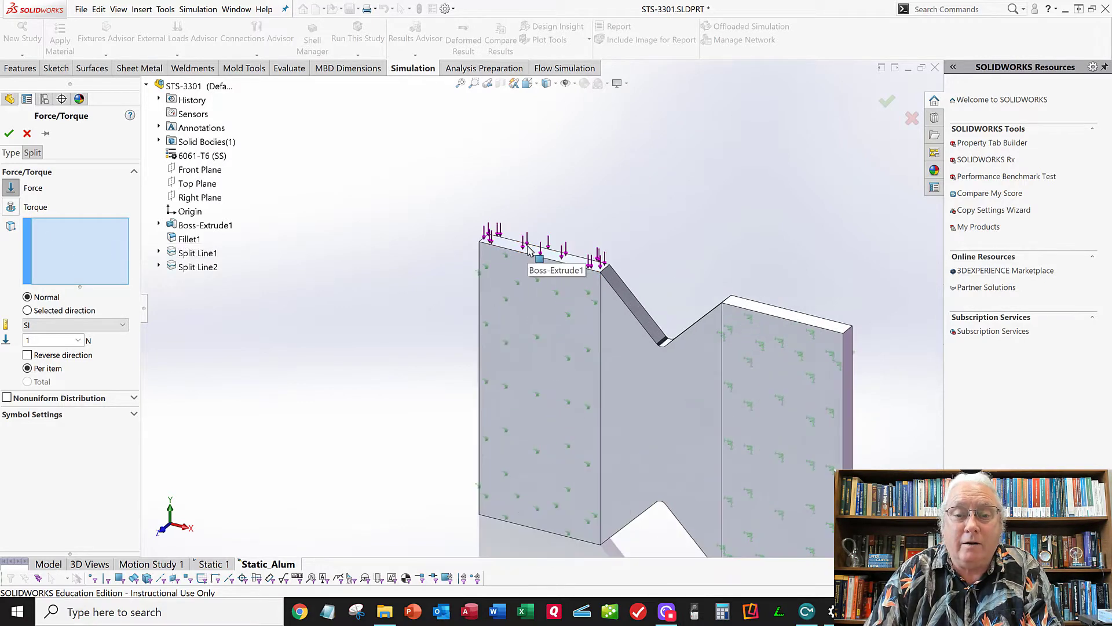
click(529, 250)
middle_drag(425, 290, 424, 152)
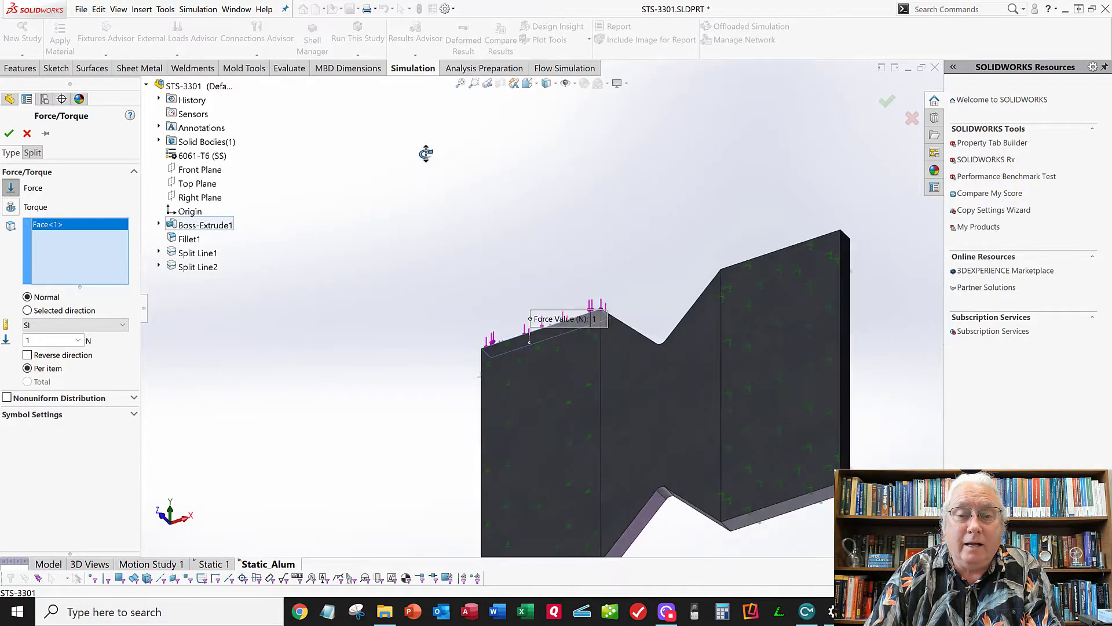
scroll(450, 219, up, 2)
scroll(551, 446, down, 3)
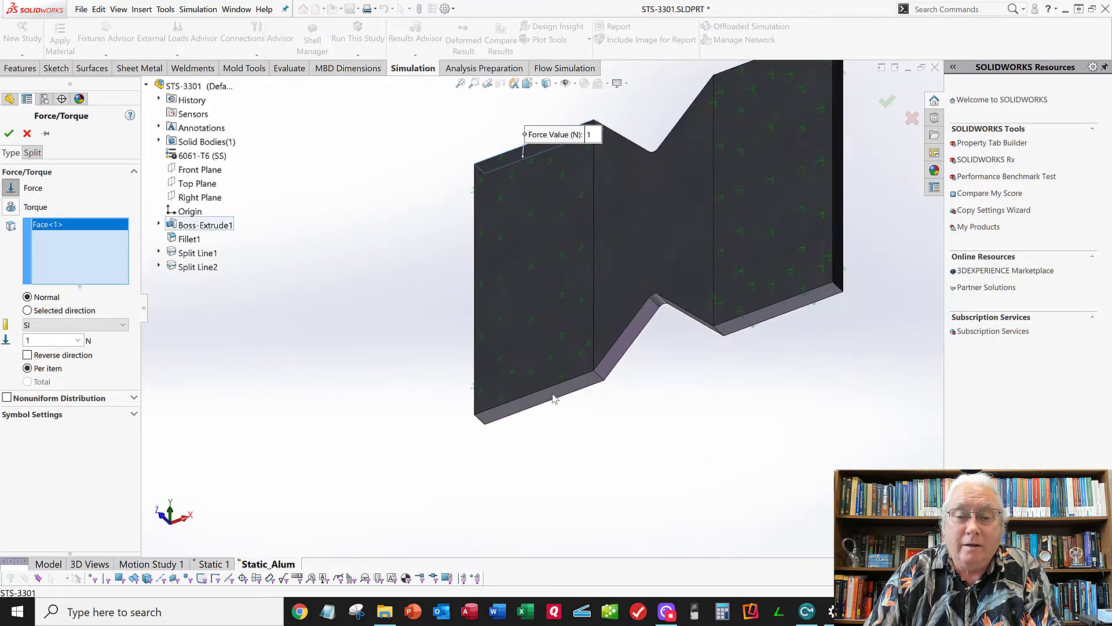
click(552, 394)
middle_drag(563, 284, 574, 380)
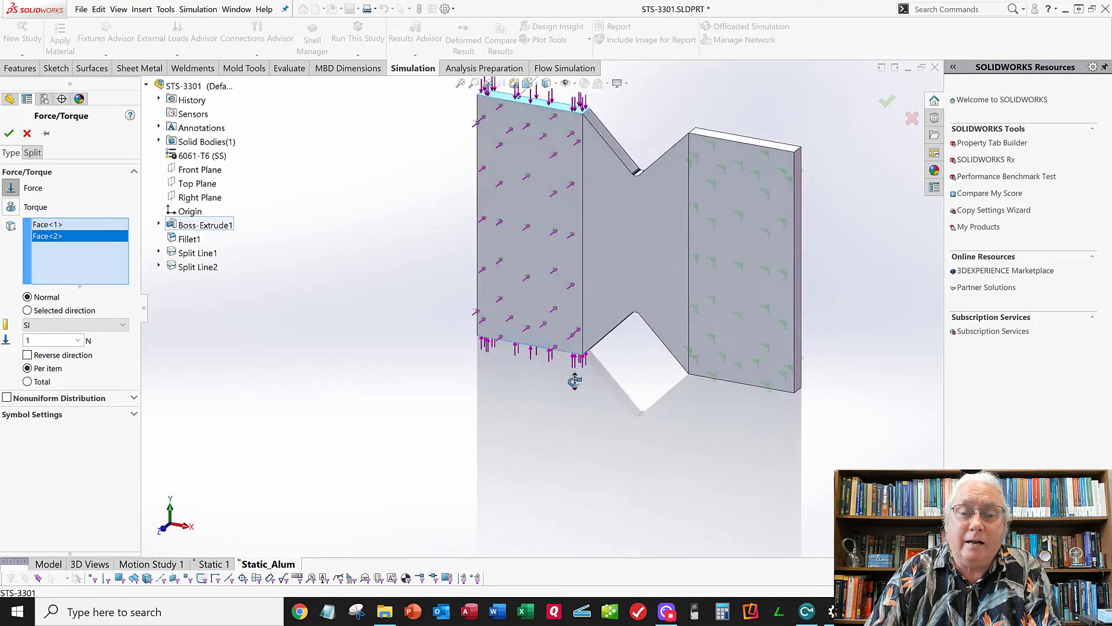
Direct the force normal to the Top Plane and apply it as a total over both selected faces.
scroll(537, 373, up, 2)
scroll(513, 353, up, 2)
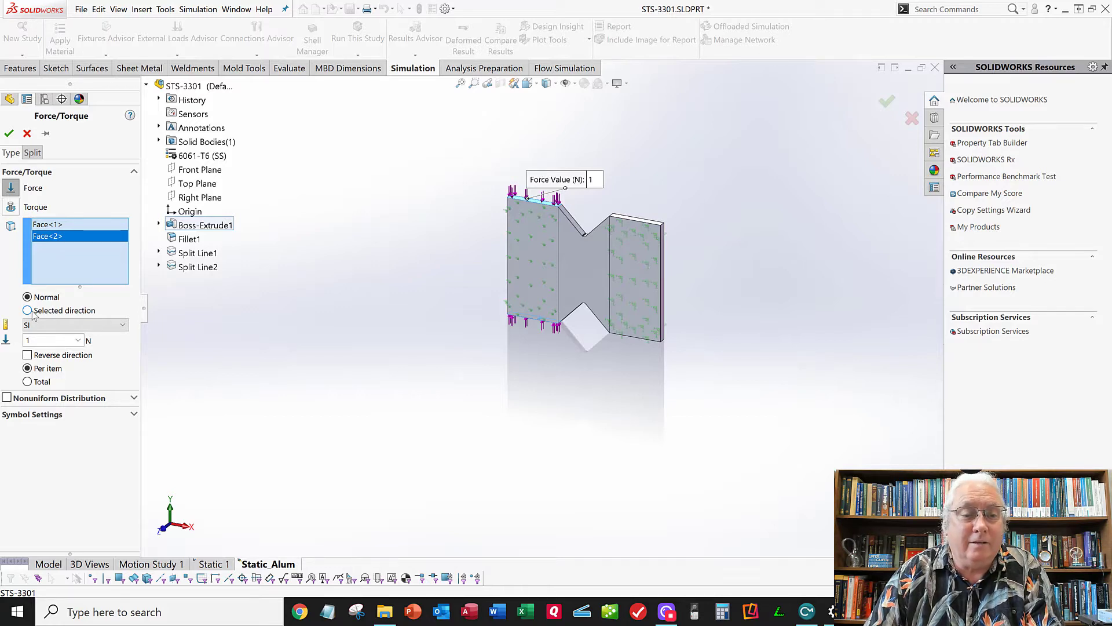
click(34, 312)
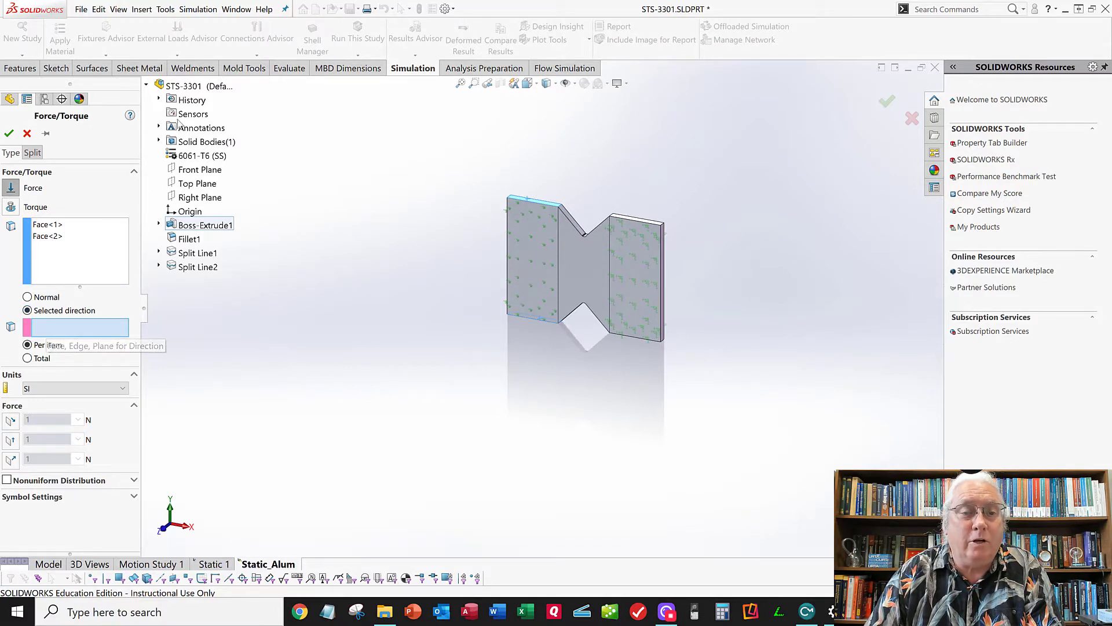
click(197, 183)
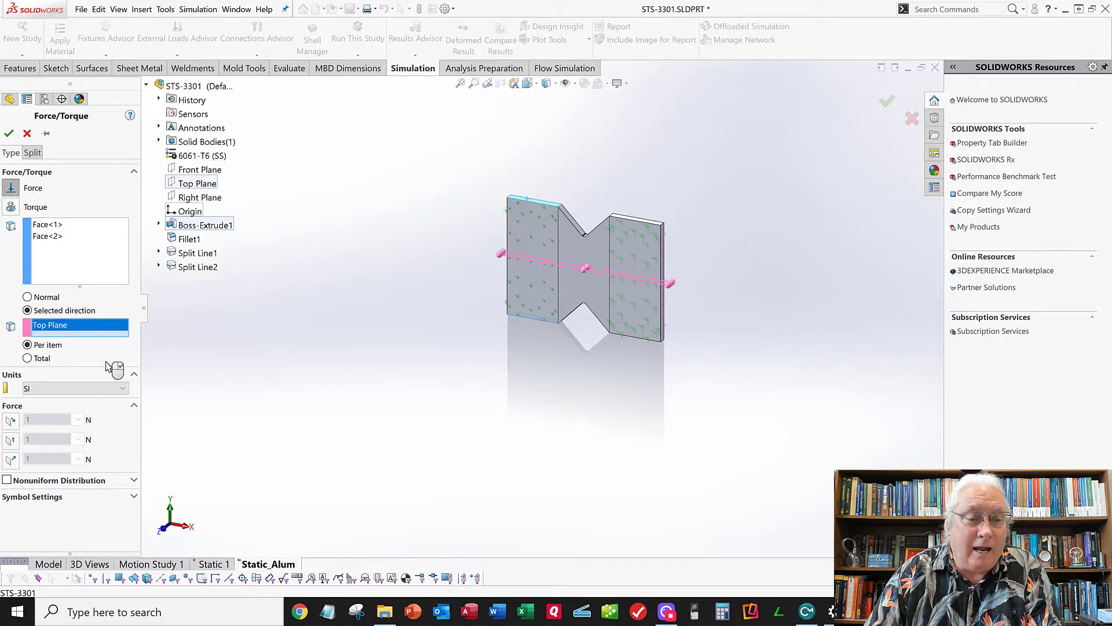
click(11, 460)
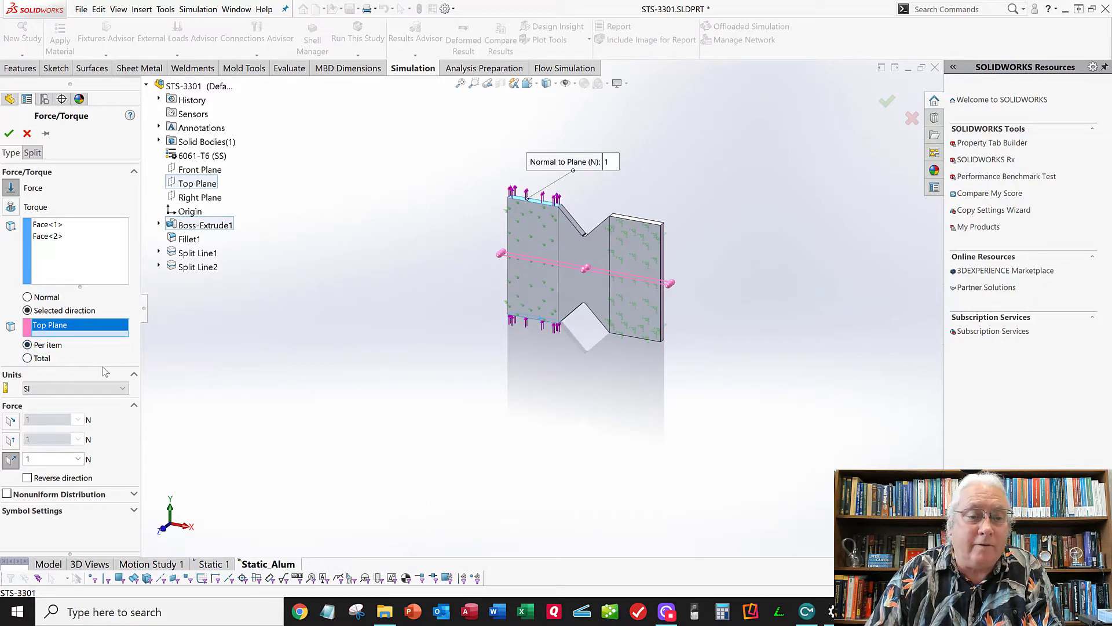
click(27, 358)
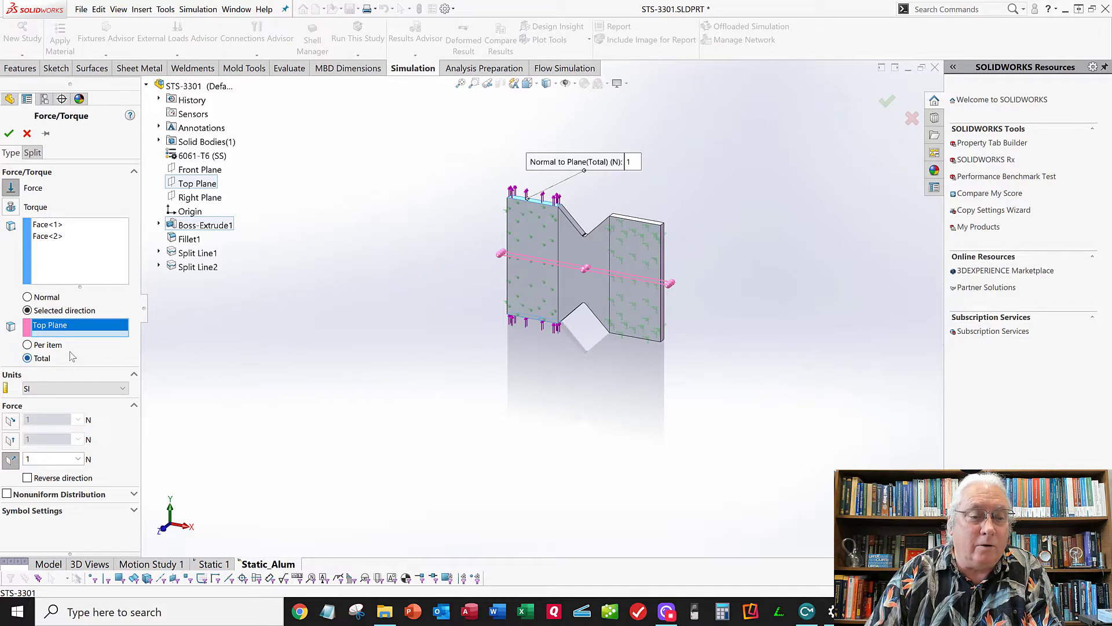
Set the total normal force to 100 N and accept the load.
double_click(43, 459)
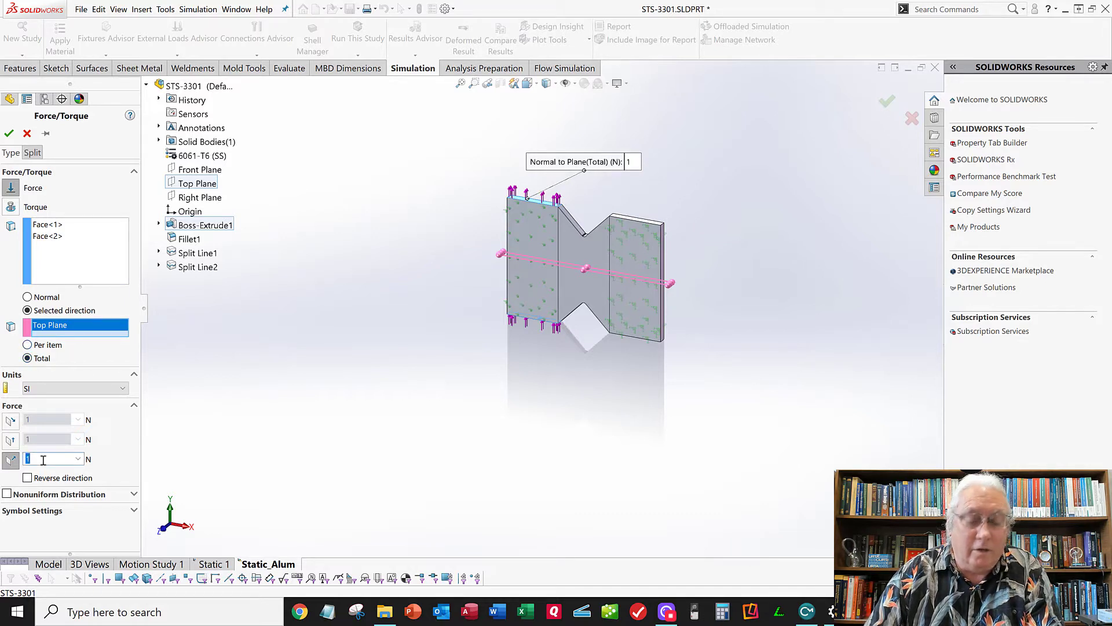
text(00)
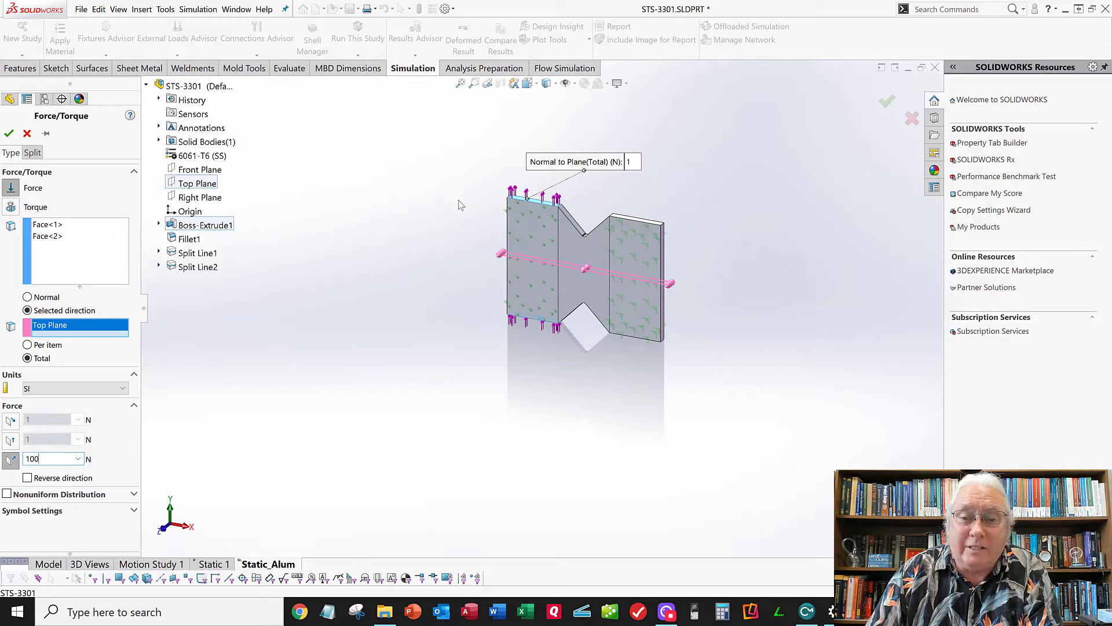
scroll(485, 346, up, 2)
scroll(481, 179, up, 2)
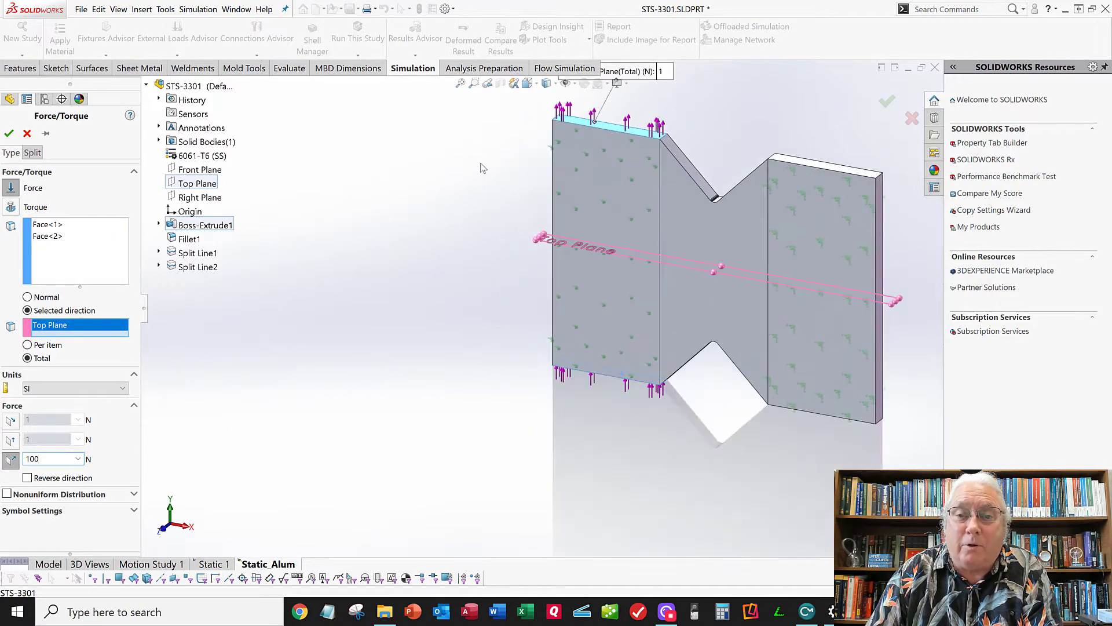
scroll(453, 220, down, 1)
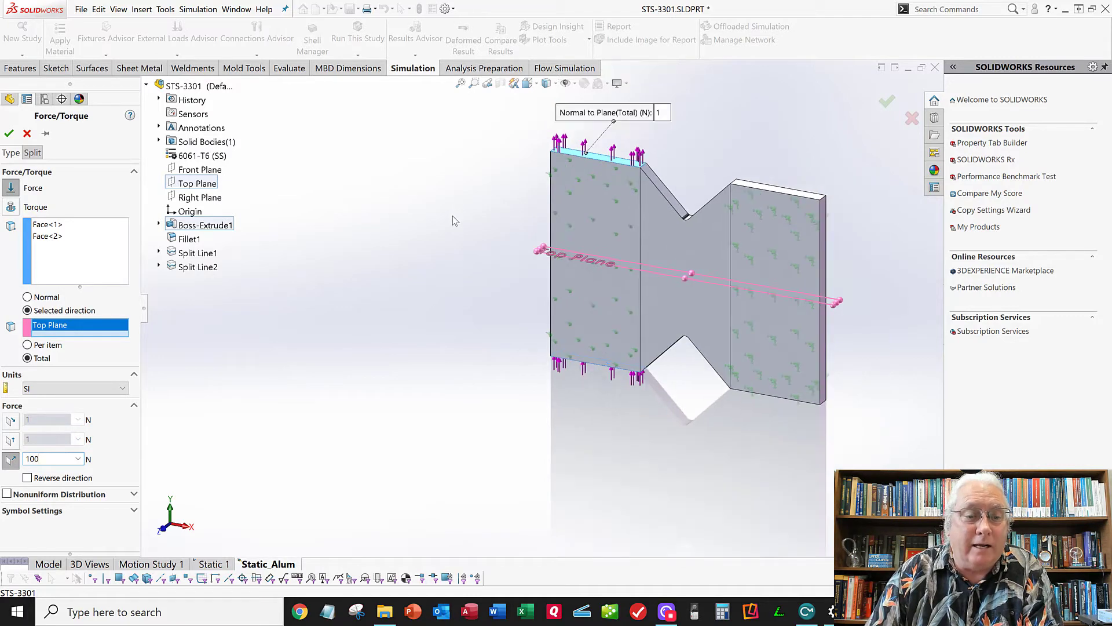
click(9, 133)
key(f)
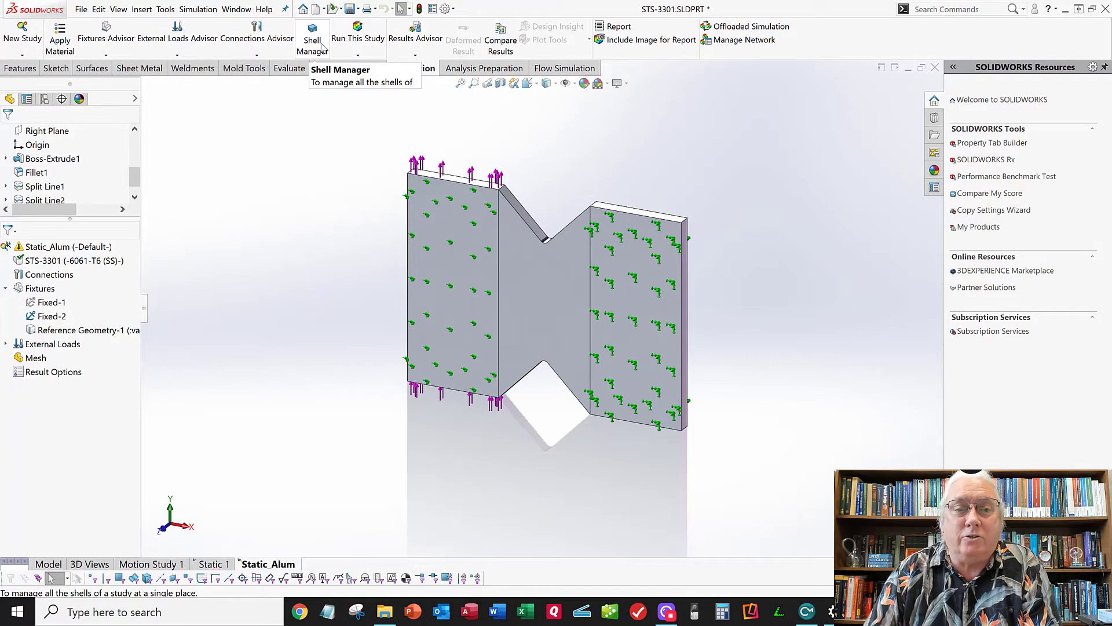
Start creating a mesh for the Static_Alum study.
click(359, 56)
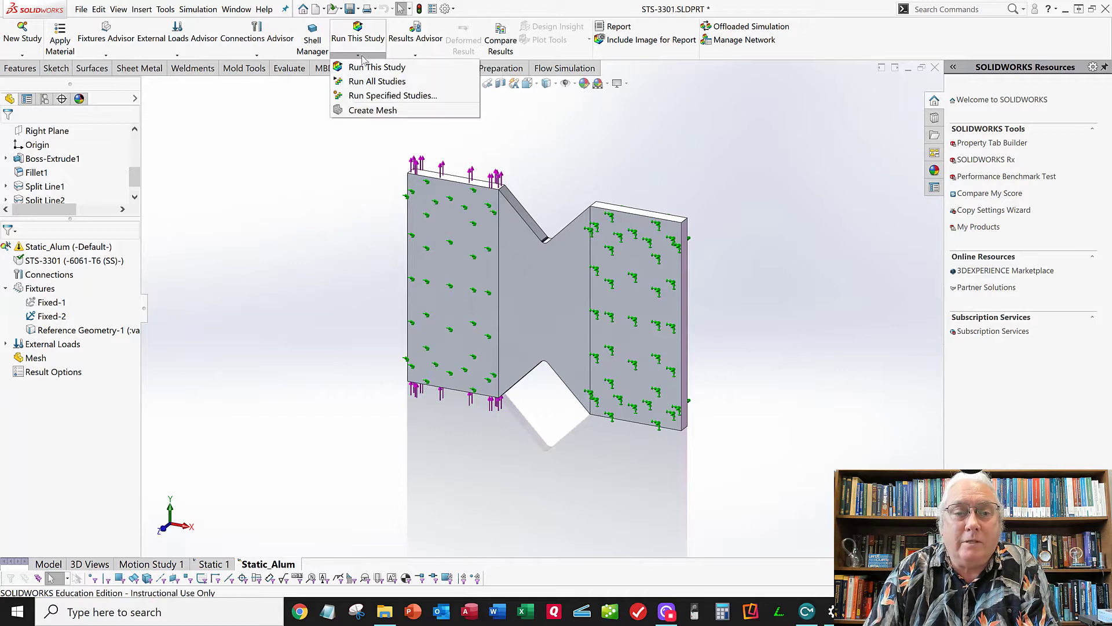
click(363, 111)
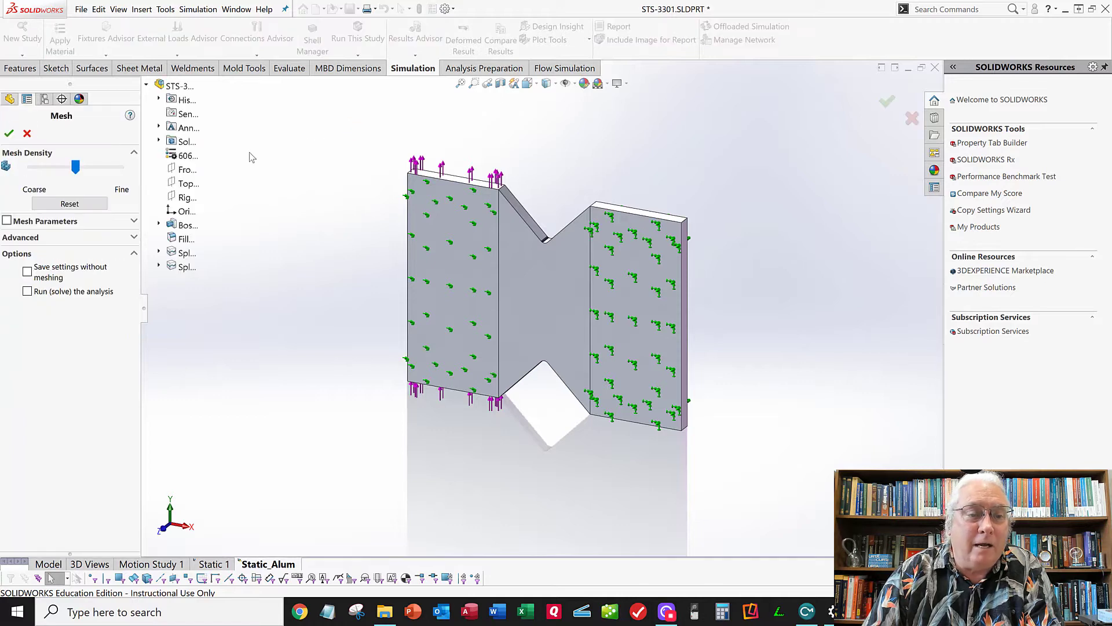
Try the mesh density at its coarse, fine and middle settings and reset it to the default.
drag(76, 168, 19, 173)
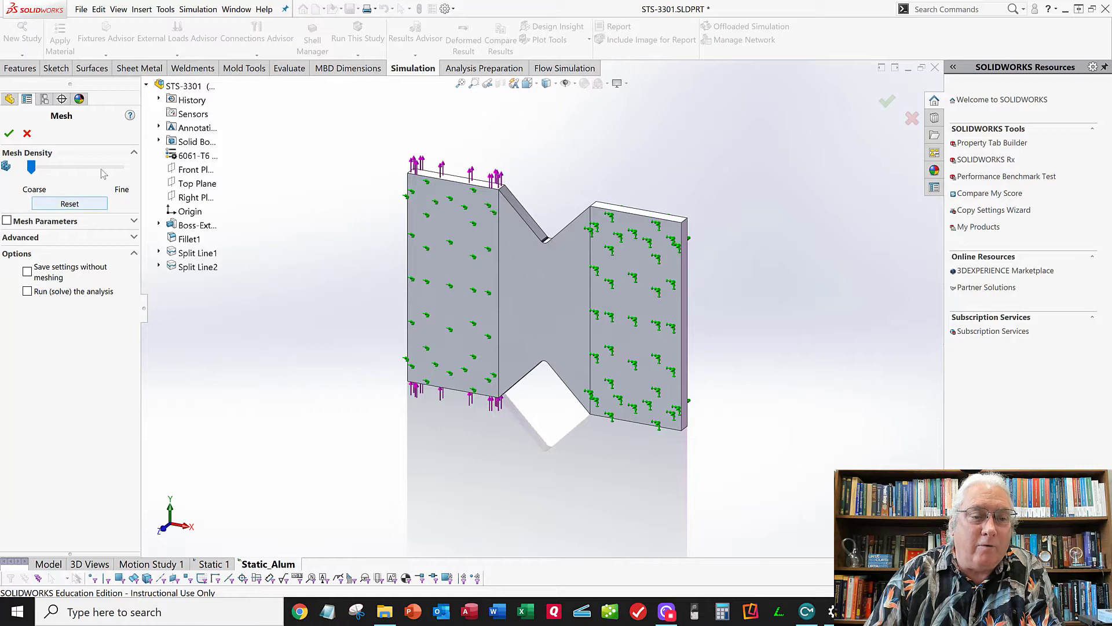
drag(31, 167, 130, 182)
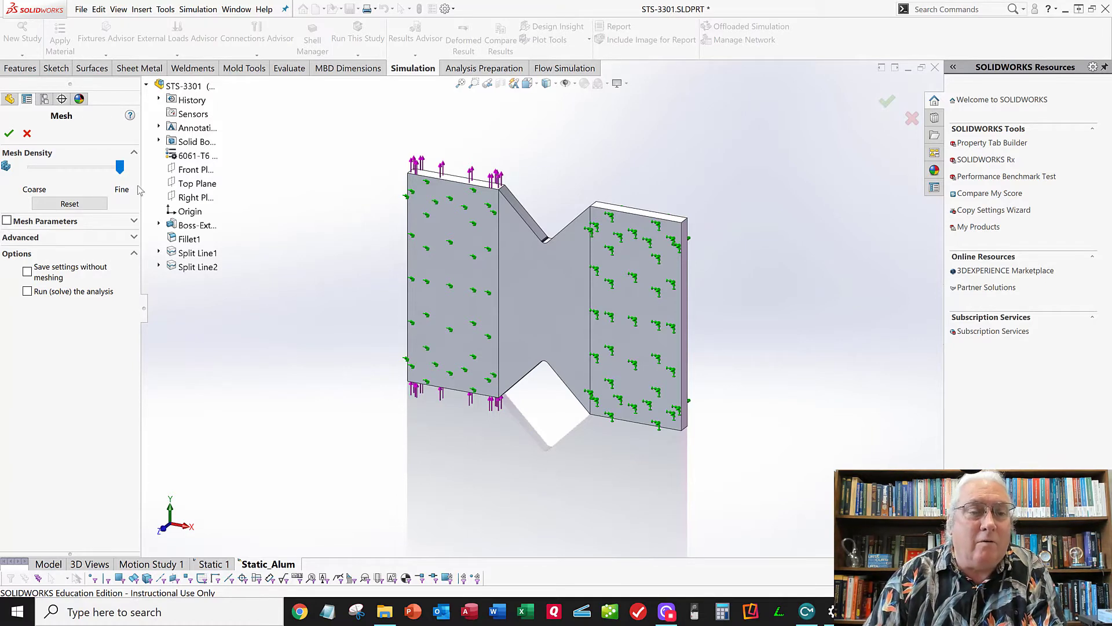
mouse_move(120, 166)
mouse_down()
mouse_move(71, 168)
mouse_move(120, 175)
mouse_up()
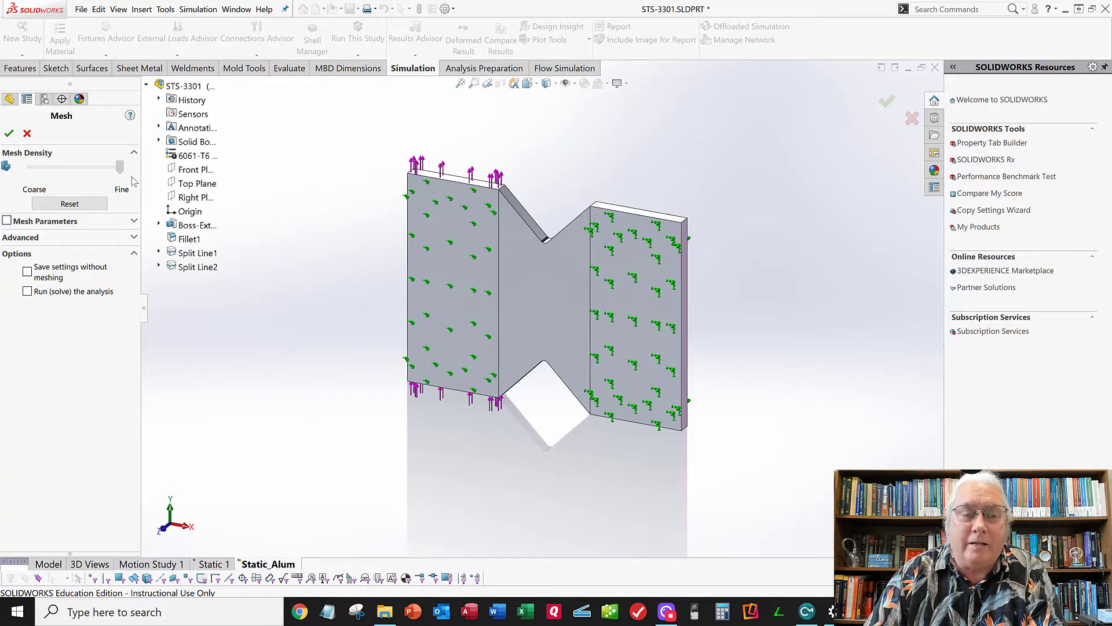
drag(114, 186, 75, 194)
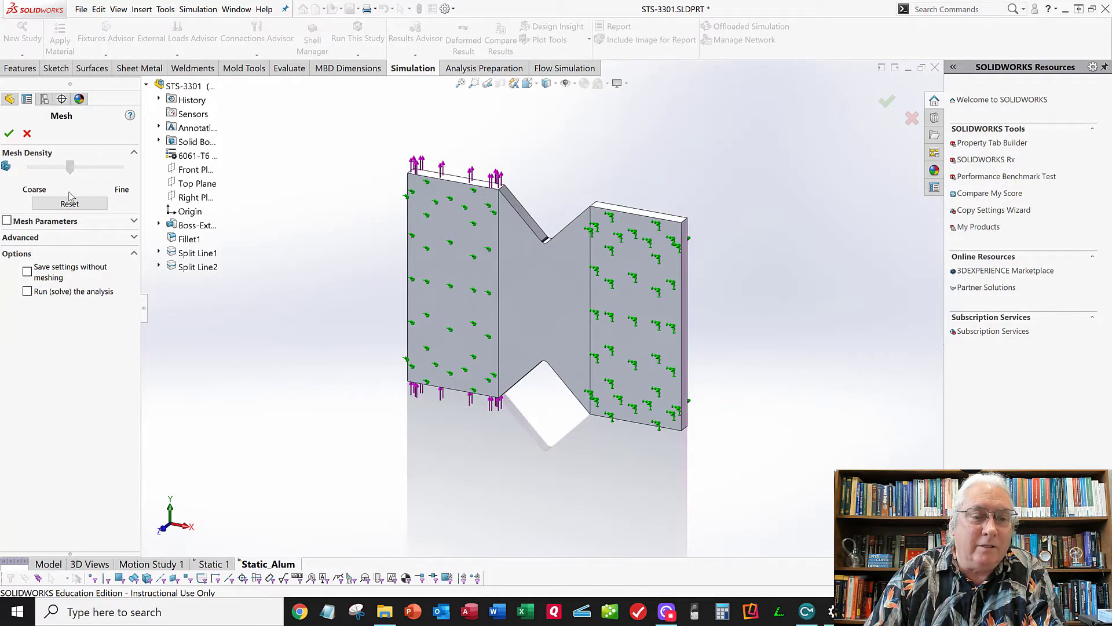
click(70, 204)
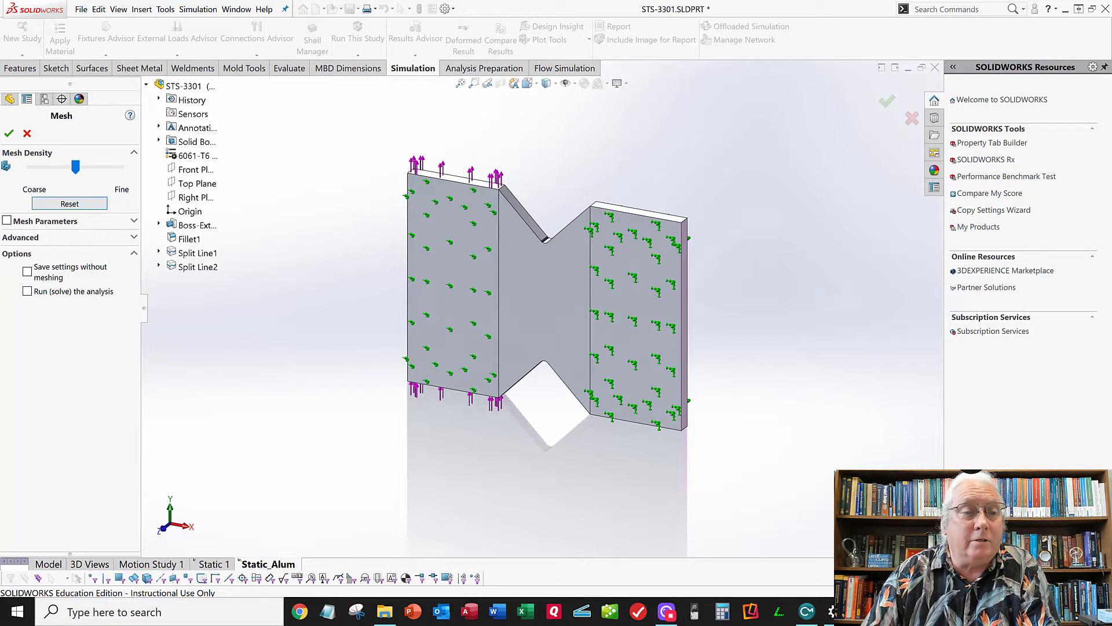
Generate the solid mesh at the default density and inspect the elements around the upper notch and -X grip.
click(9, 135)
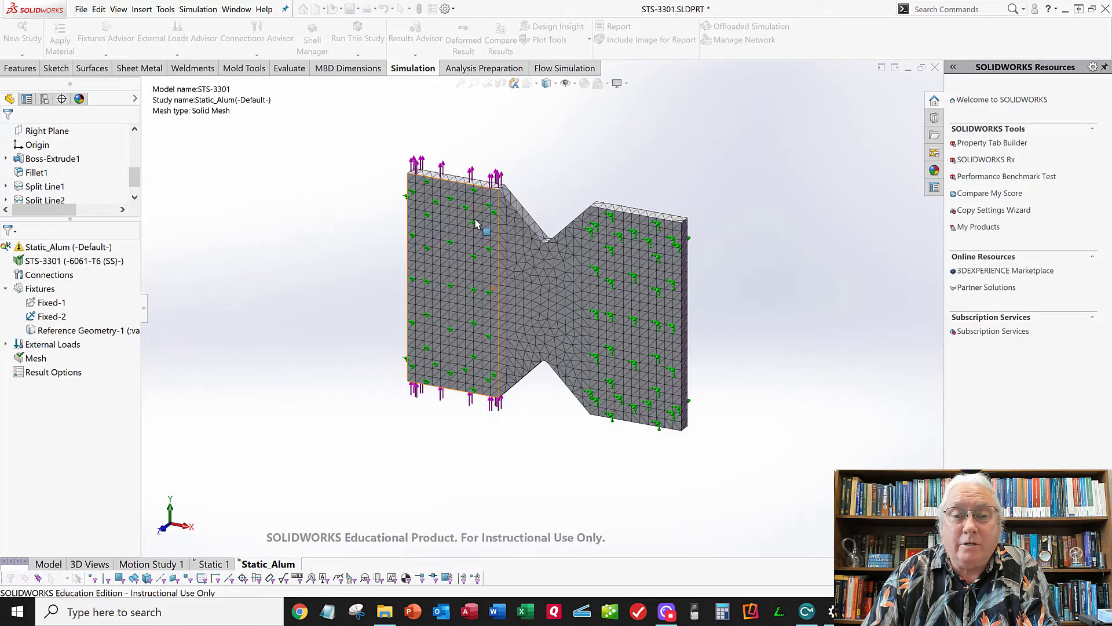
scroll(549, 223, down, 5)
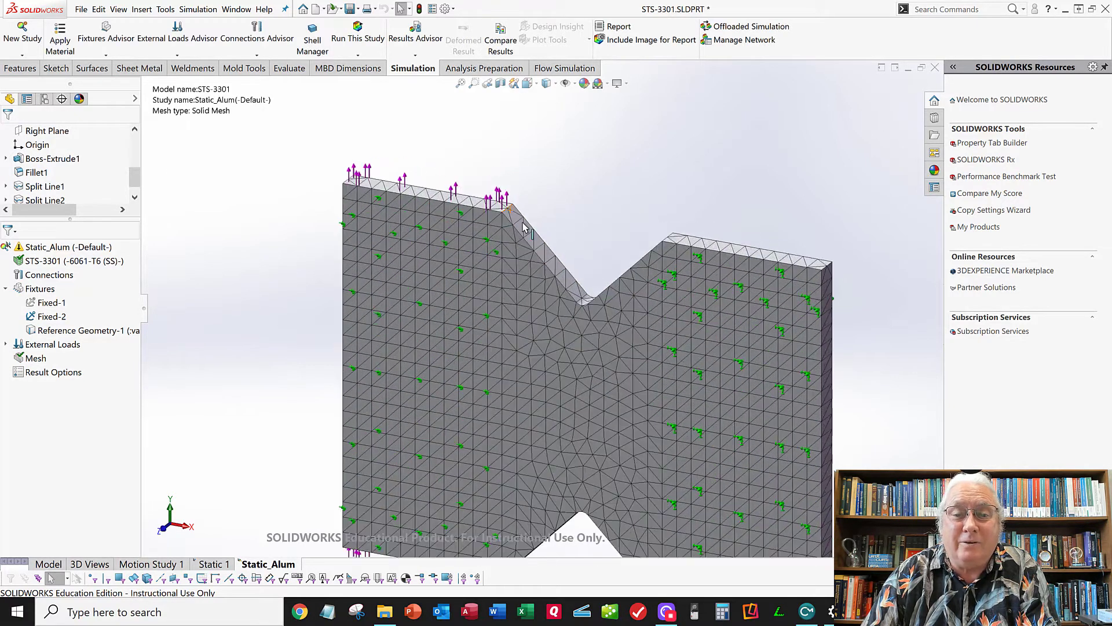
scroll(547, 223, up, 1)
middle_drag(548, 223, 520, 280)
scroll(520, 280, down, 2)
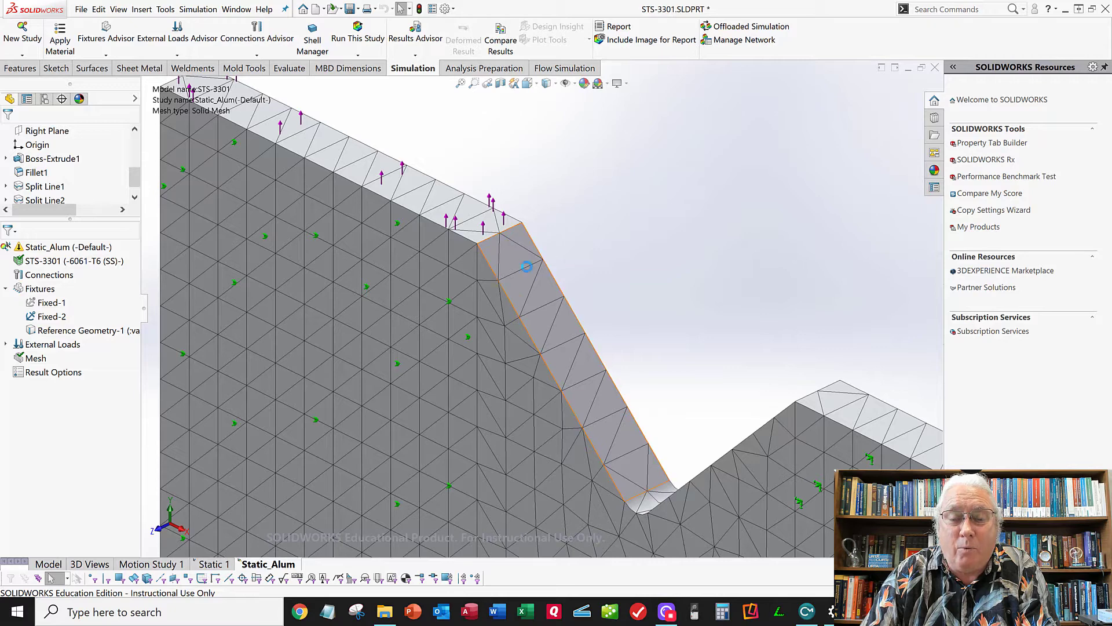
scroll(492, 278, up, 2)
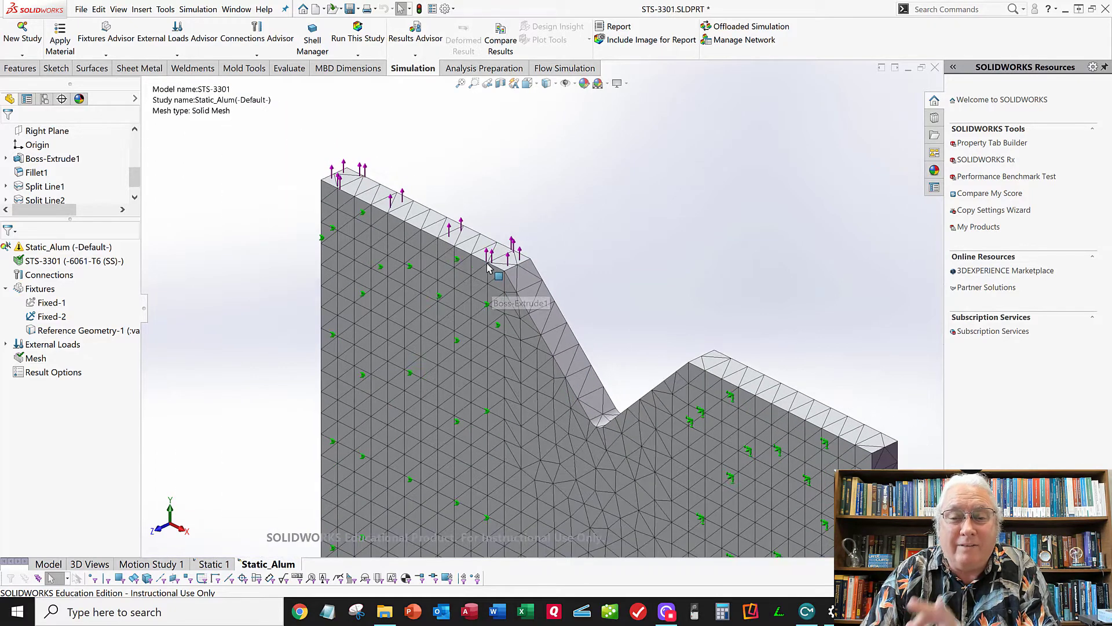
scroll(488, 268, up, 1)
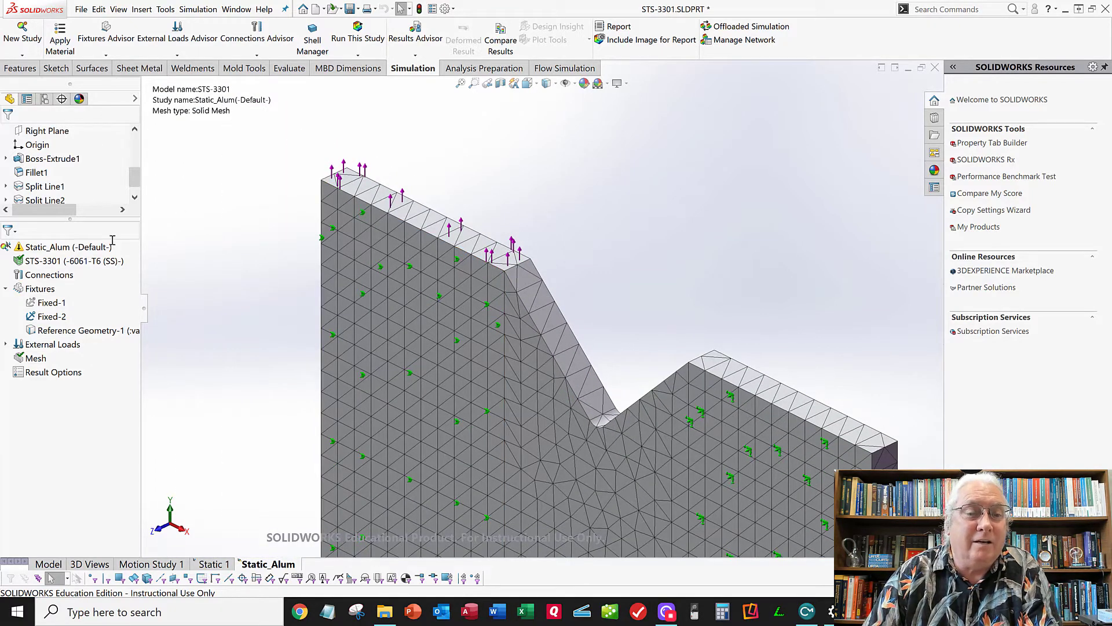
Remesh the Static_Alum study at the finest mesh density and inspect the elements around the upper notch.
click(357, 56)
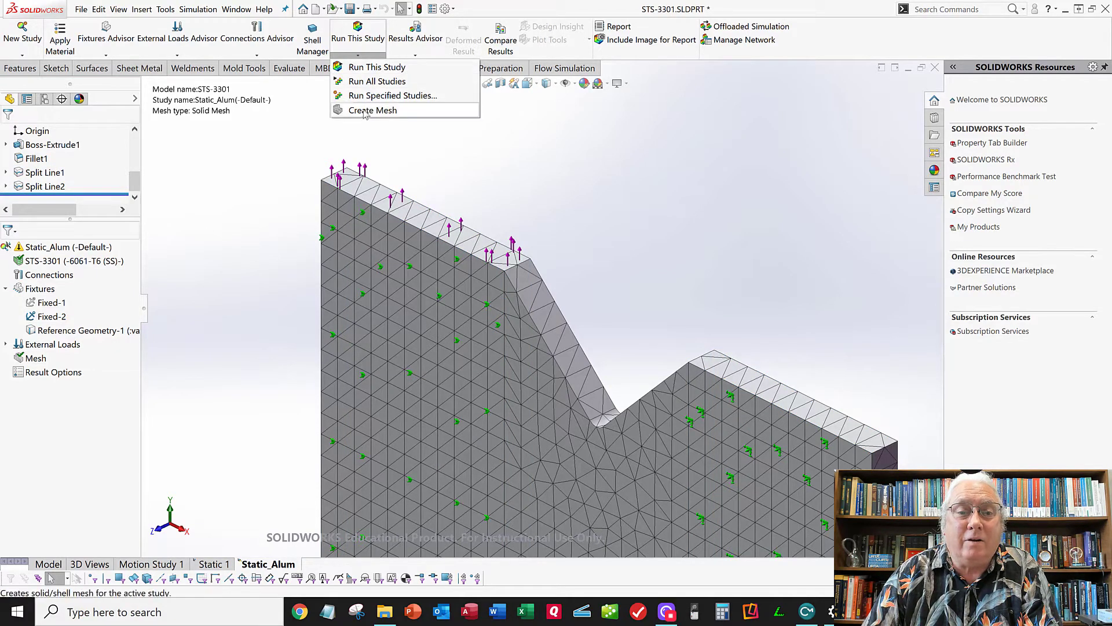
click(363, 106)
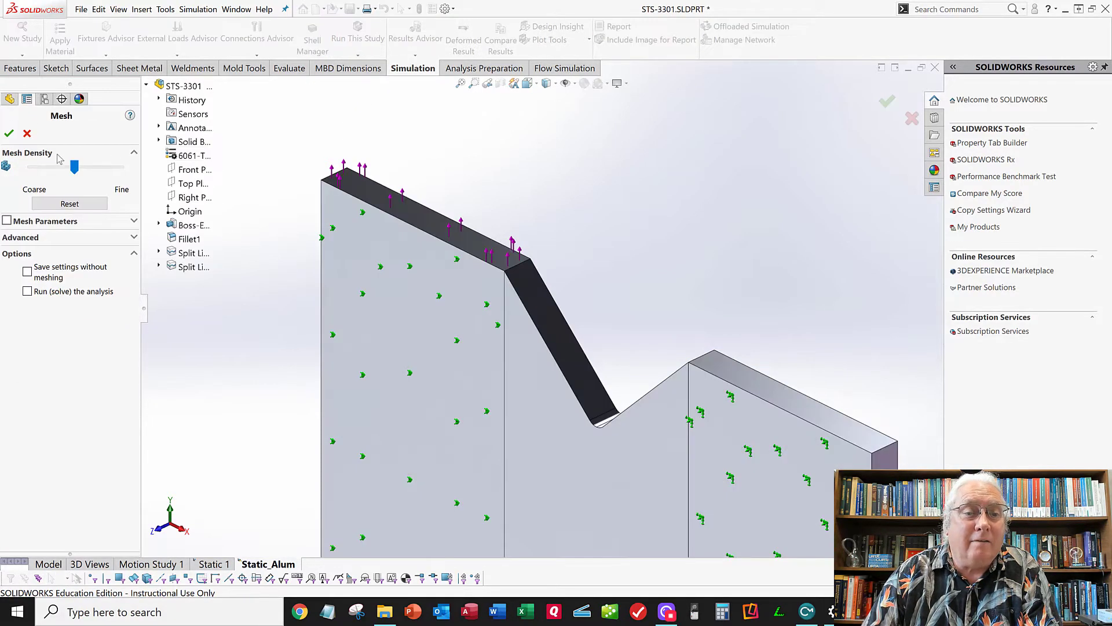
drag(74, 168, 121, 167)
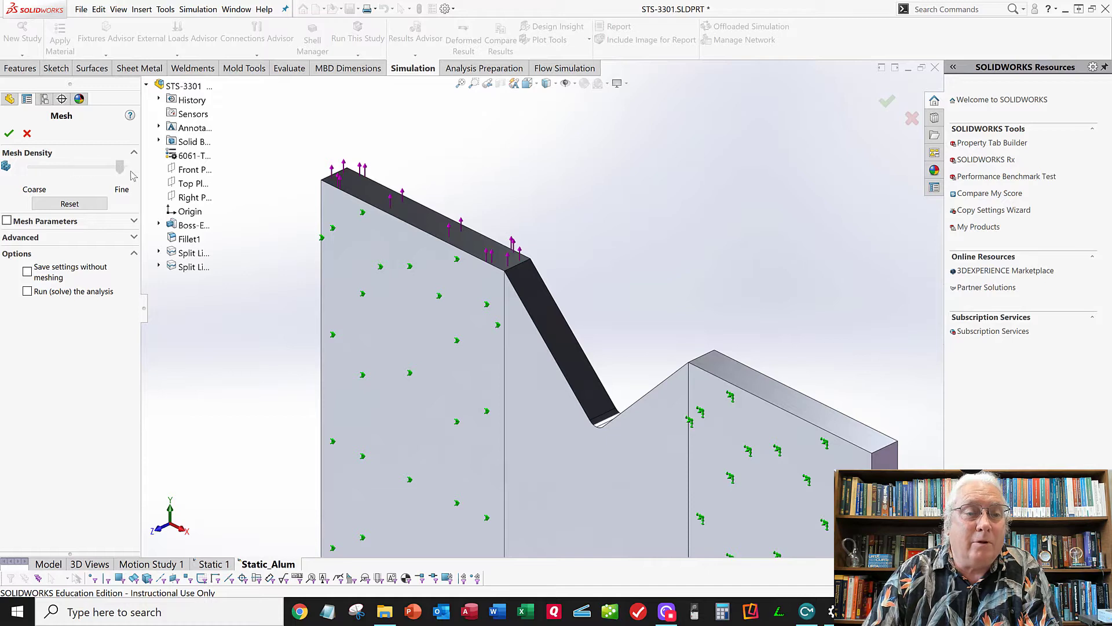
click(9, 133)
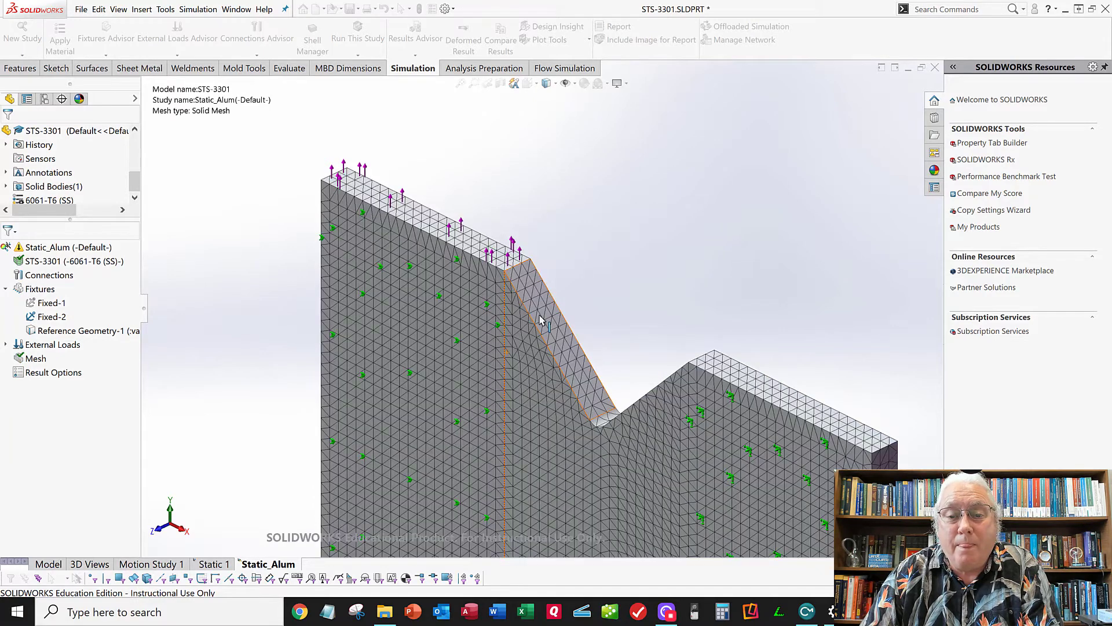
scroll(539, 319, down, 5)
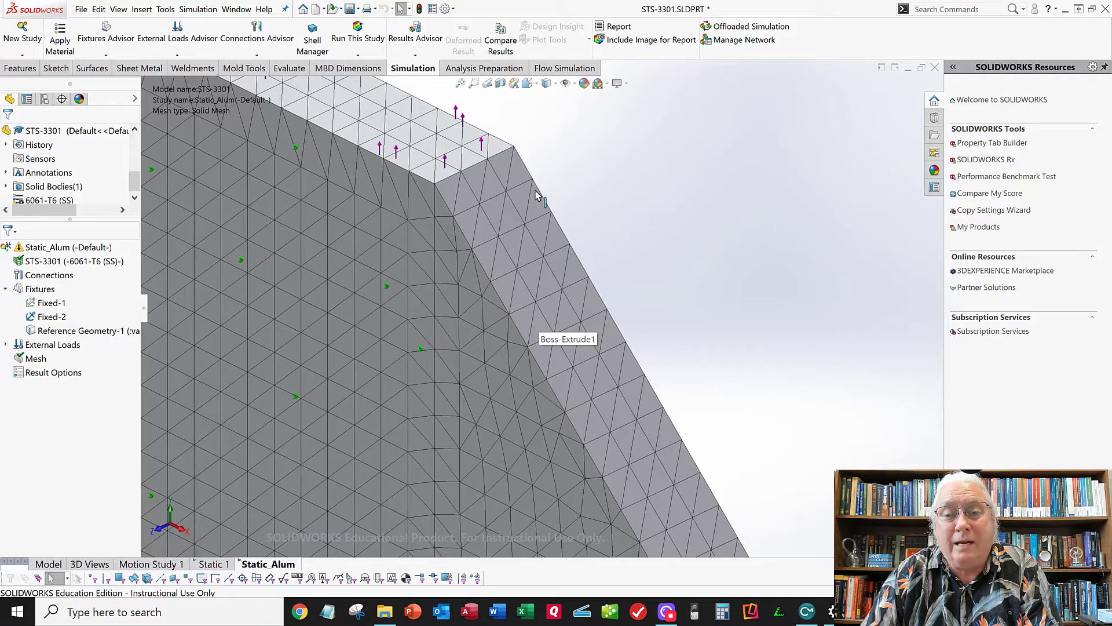
scroll(511, 297, up, 2)
scroll(504, 310, up, 7)
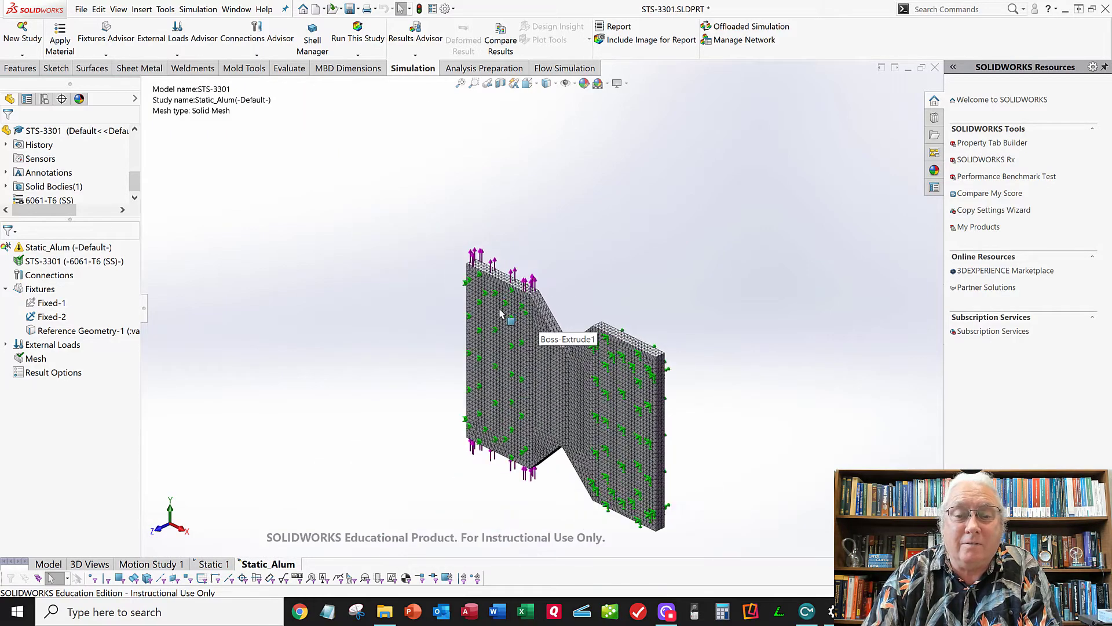
scroll(575, 446, down, 3)
scroll(543, 252, down, 1)
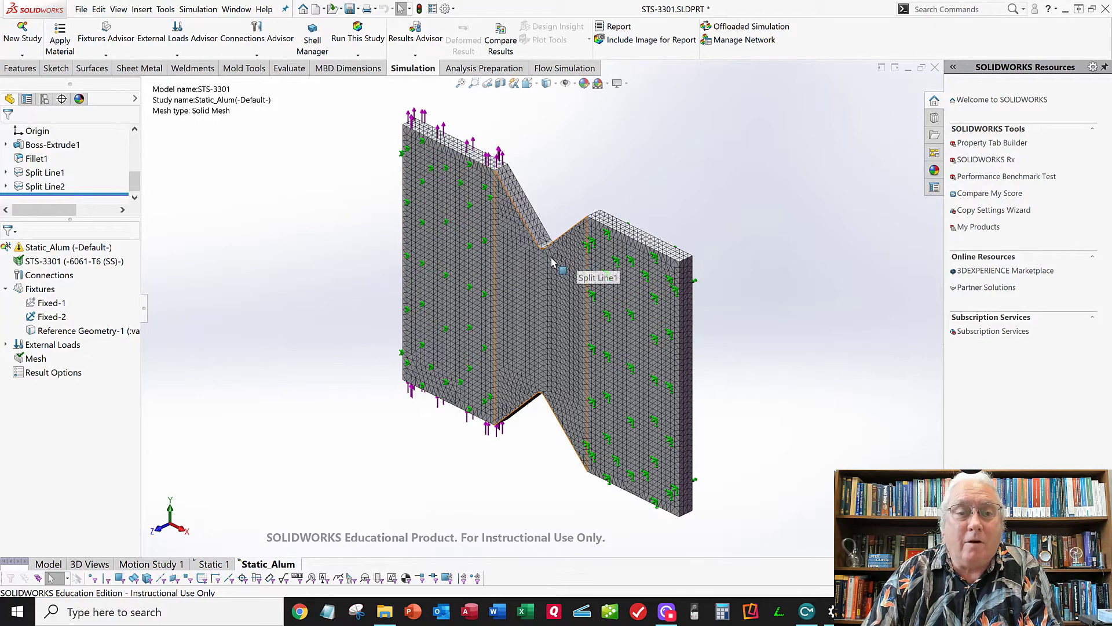
Save the part and try to run the Static_Alum study.
click(81, 9)
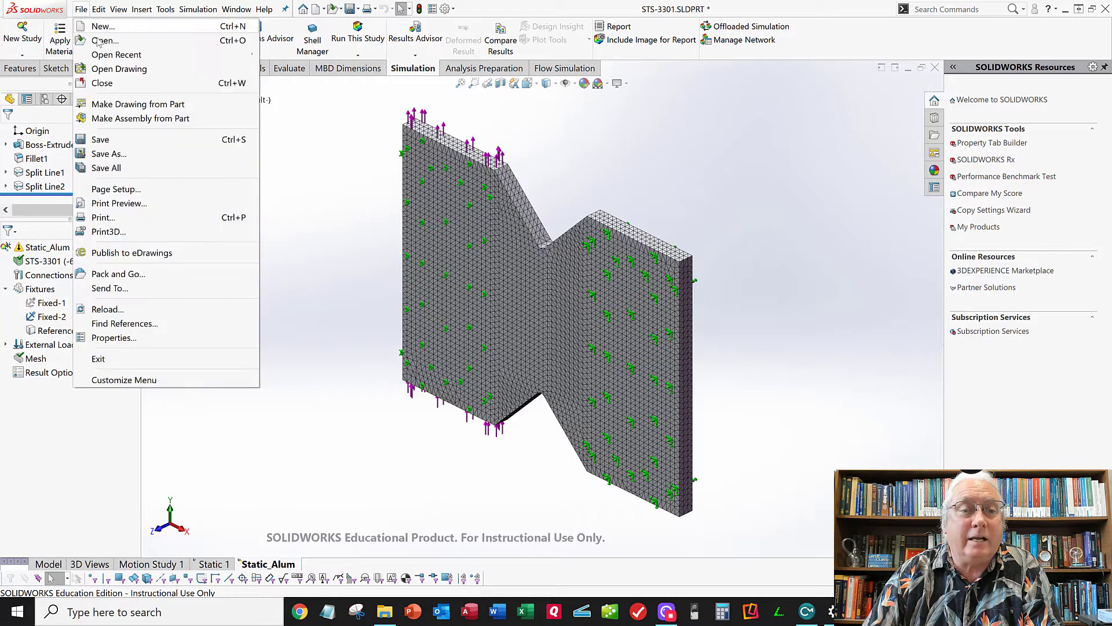
click(100, 139)
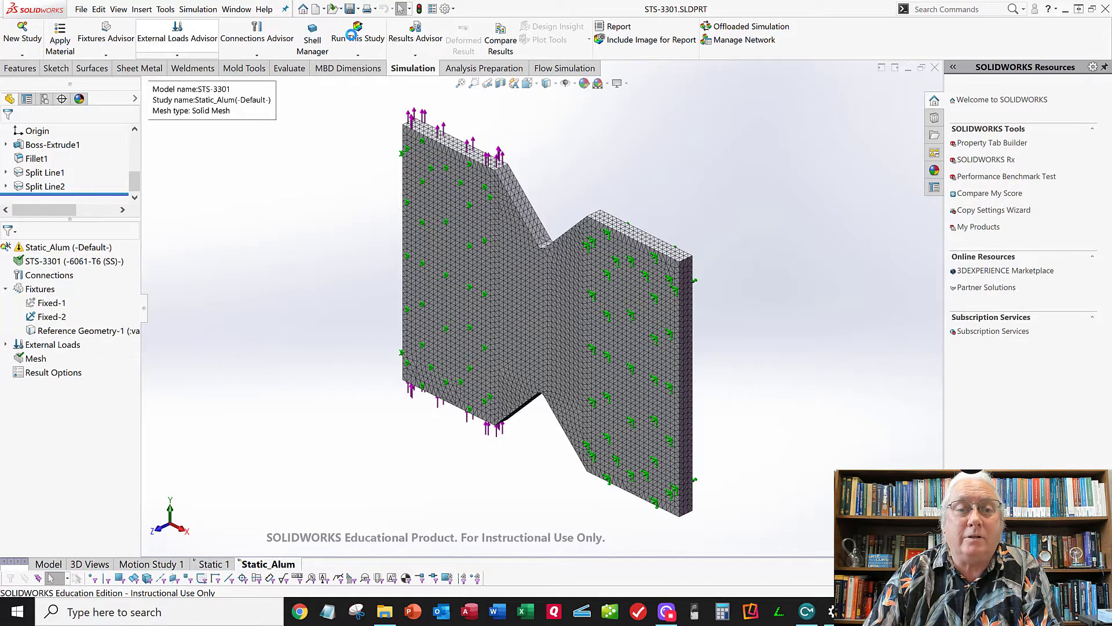
click(365, 32)
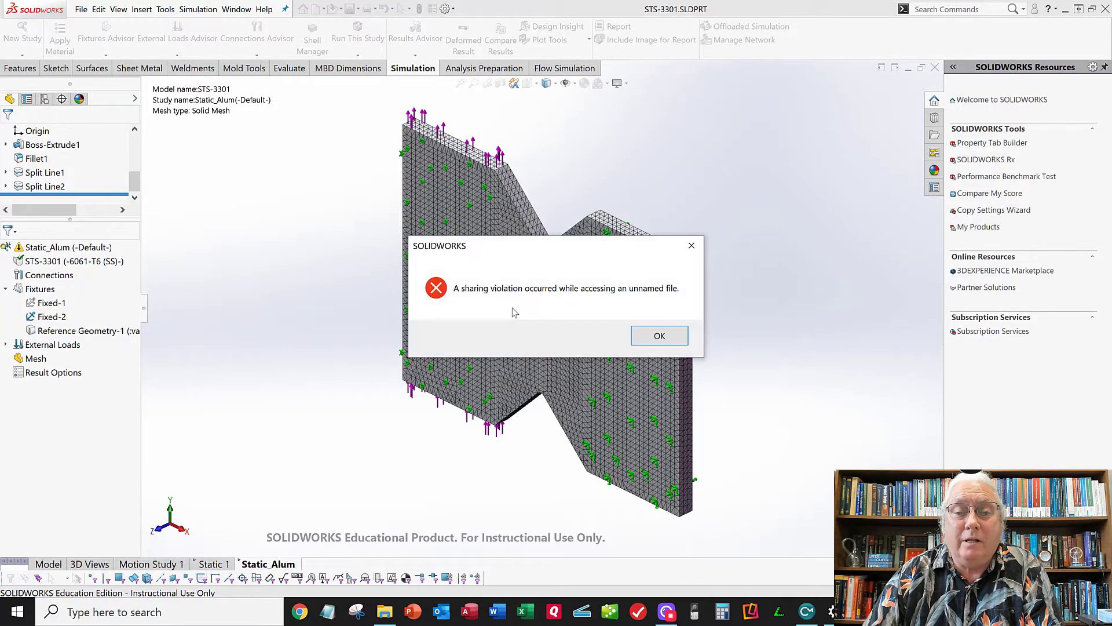
click(654, 337)
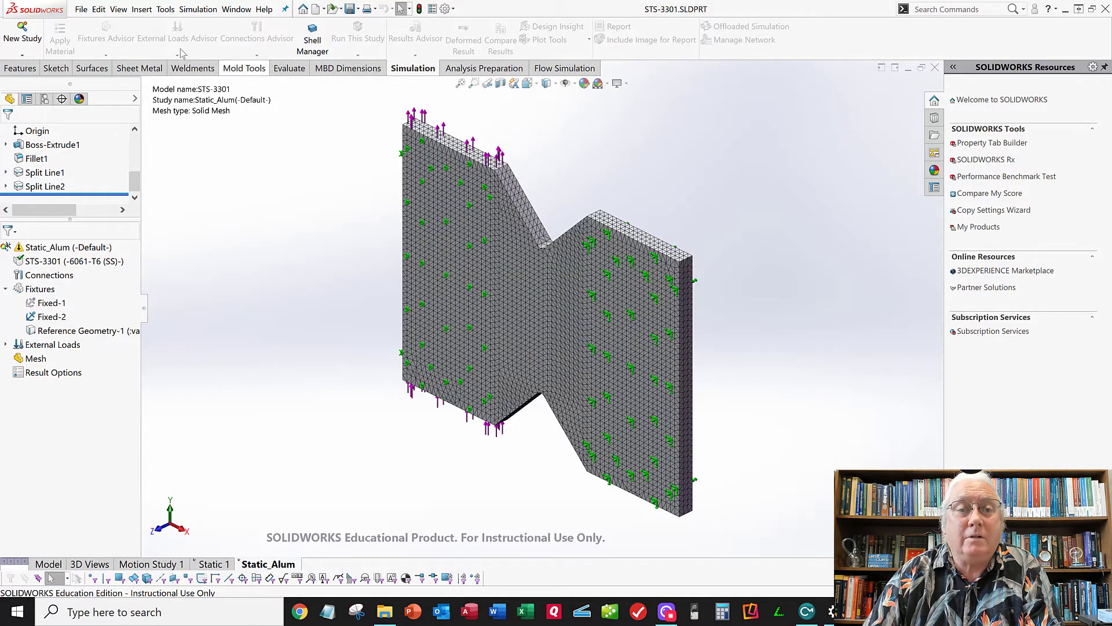
Save and close the STS-3301 part, and close its drawing without saving the changes.
click(81, 9)
click(105, 139)
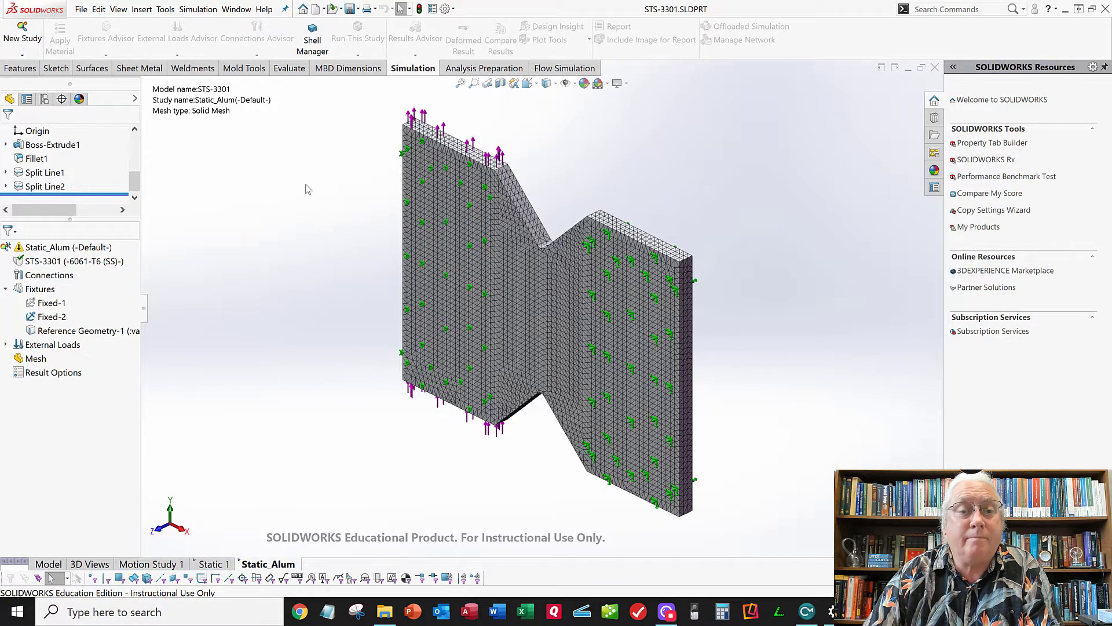
click(81, 10)
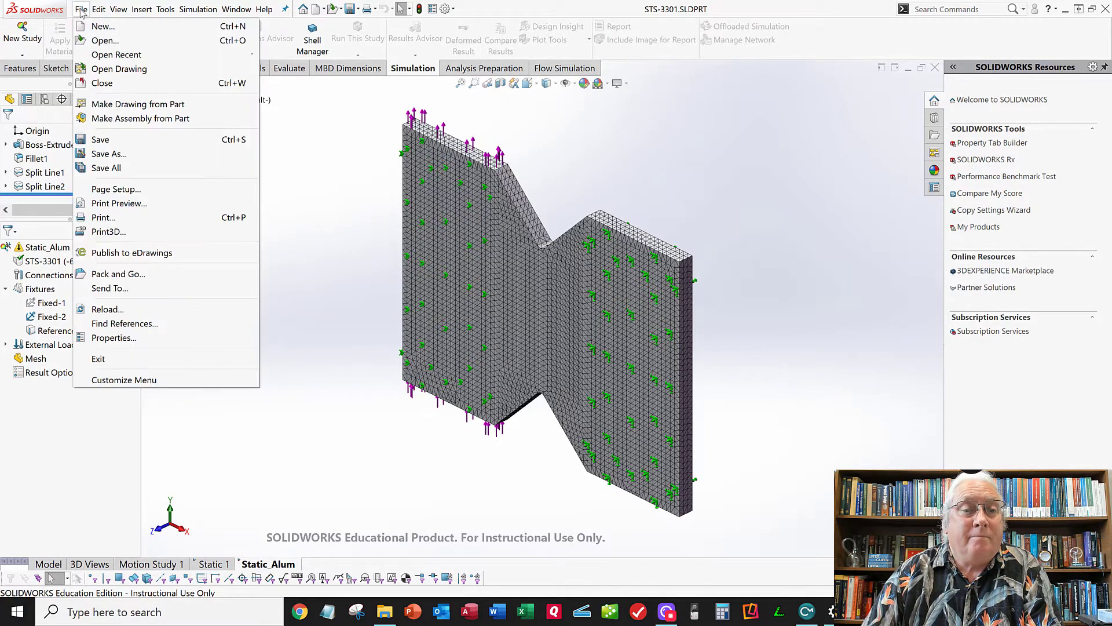
click(104, 85)
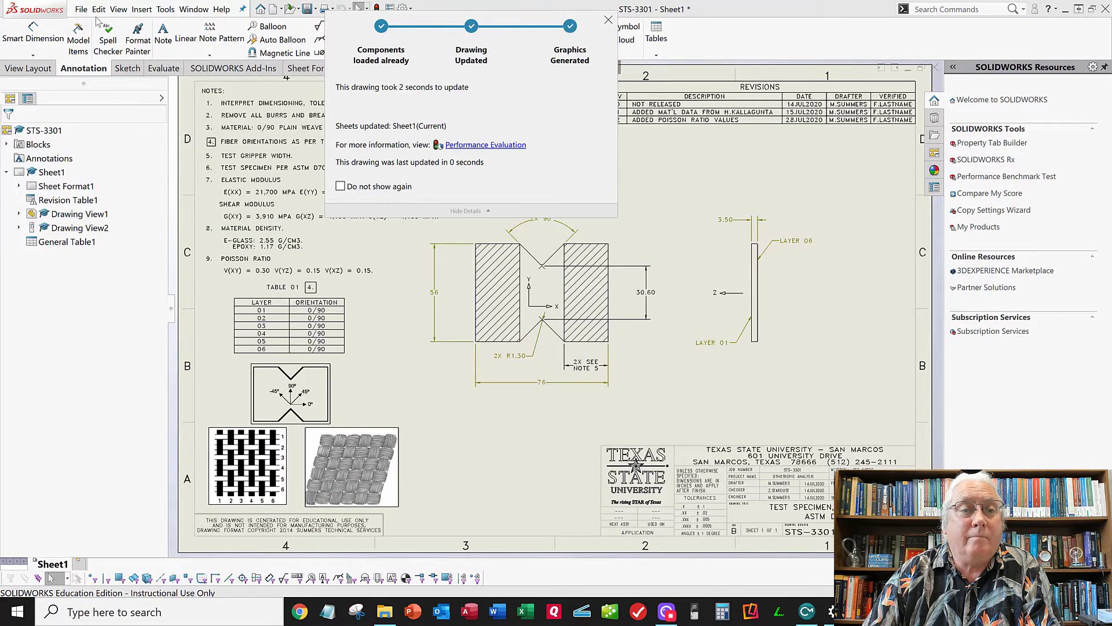
click(82, 10)
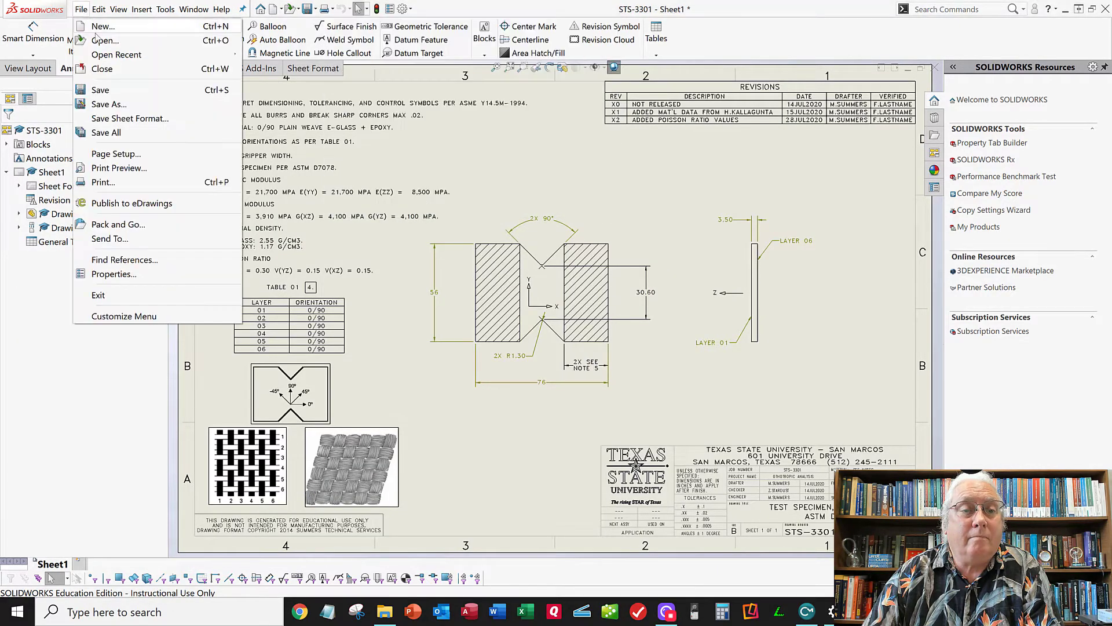
click(102, 69)
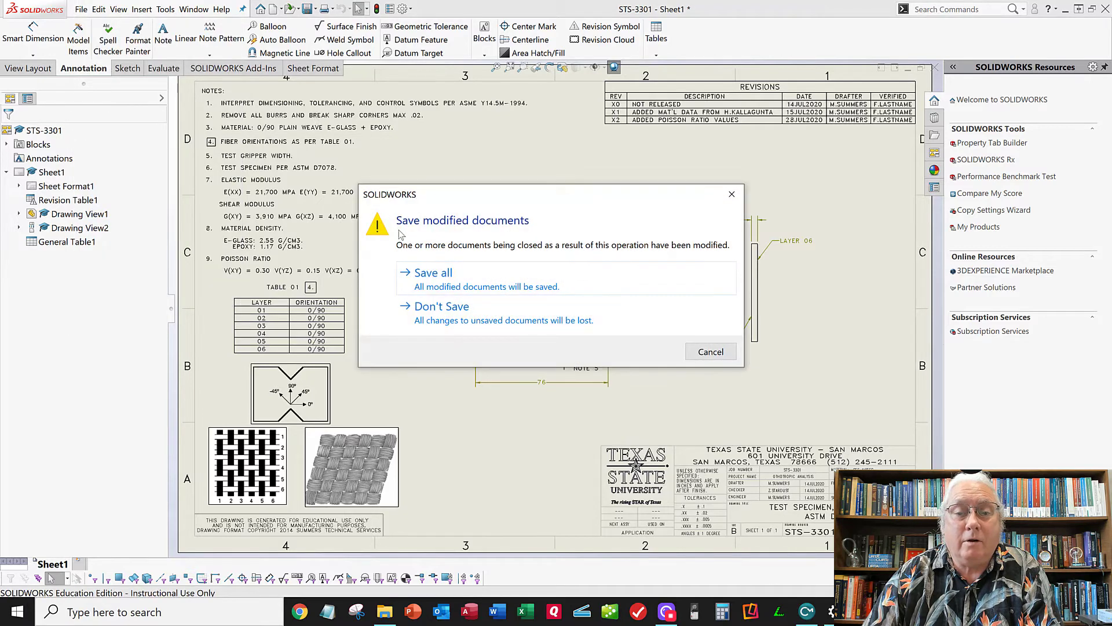
click(446, 307)
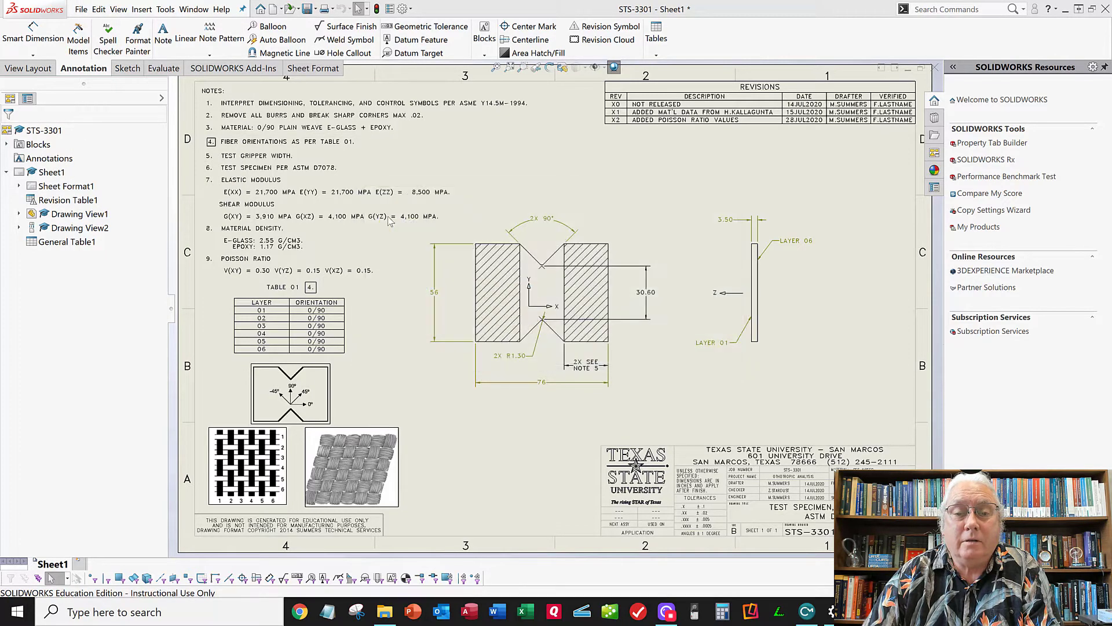
Reopen the part file STS-3301.SLDPRT from the STS-3301 folder.
click(82, 9)
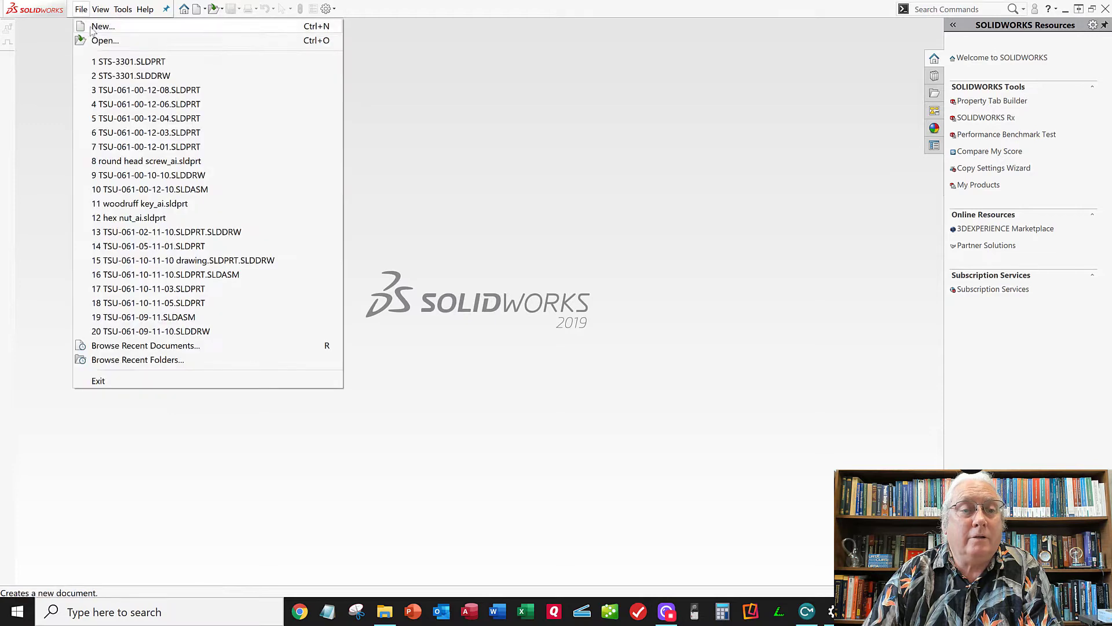
key(Escape)
key(ctrl+o)
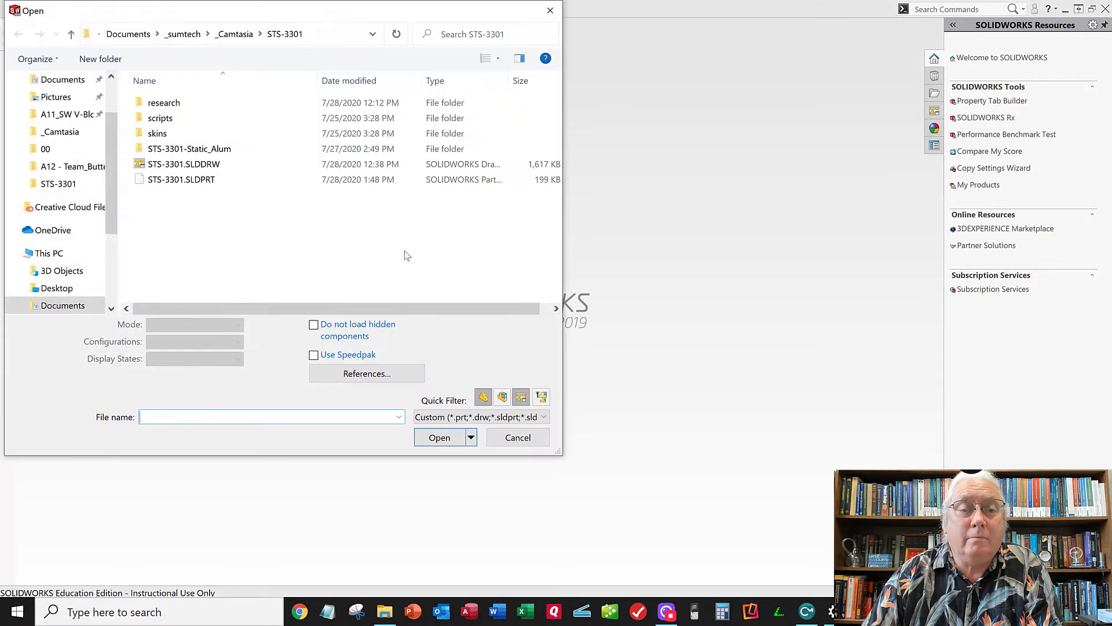
click(226, 179)
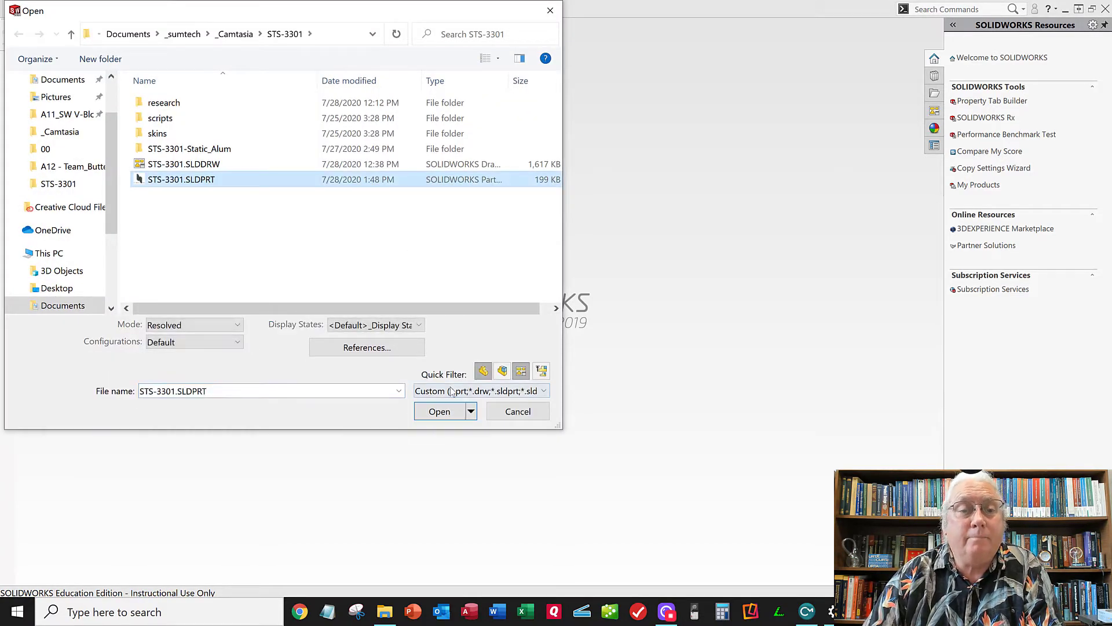
click(441, 411)
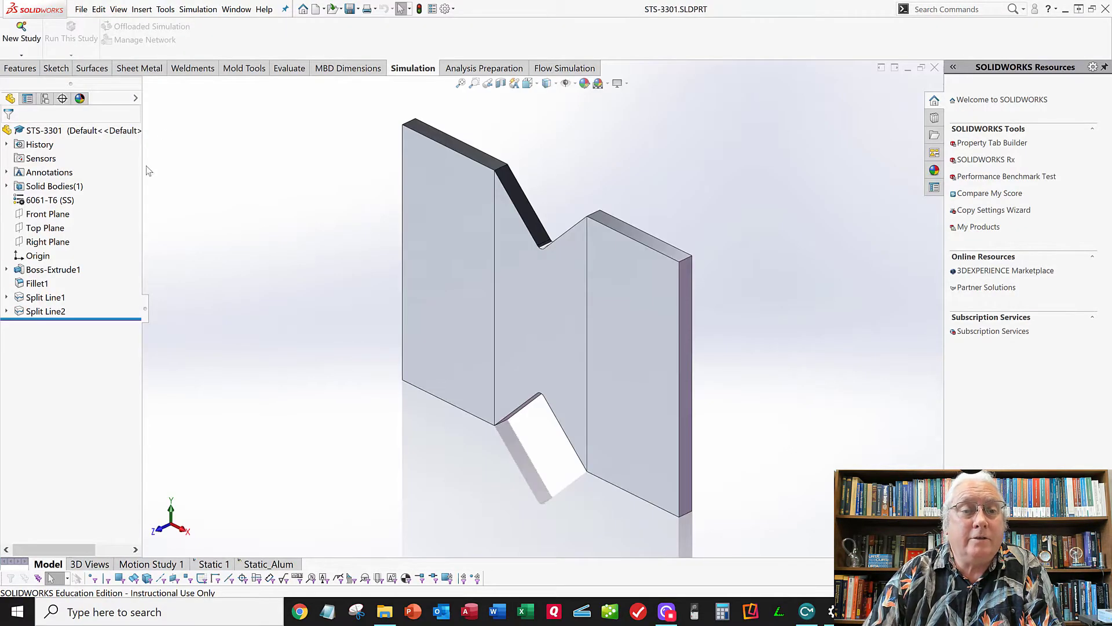
Activate the Static_Alum study and regenerate its solid mesh at the finest density.
click(271, 566)
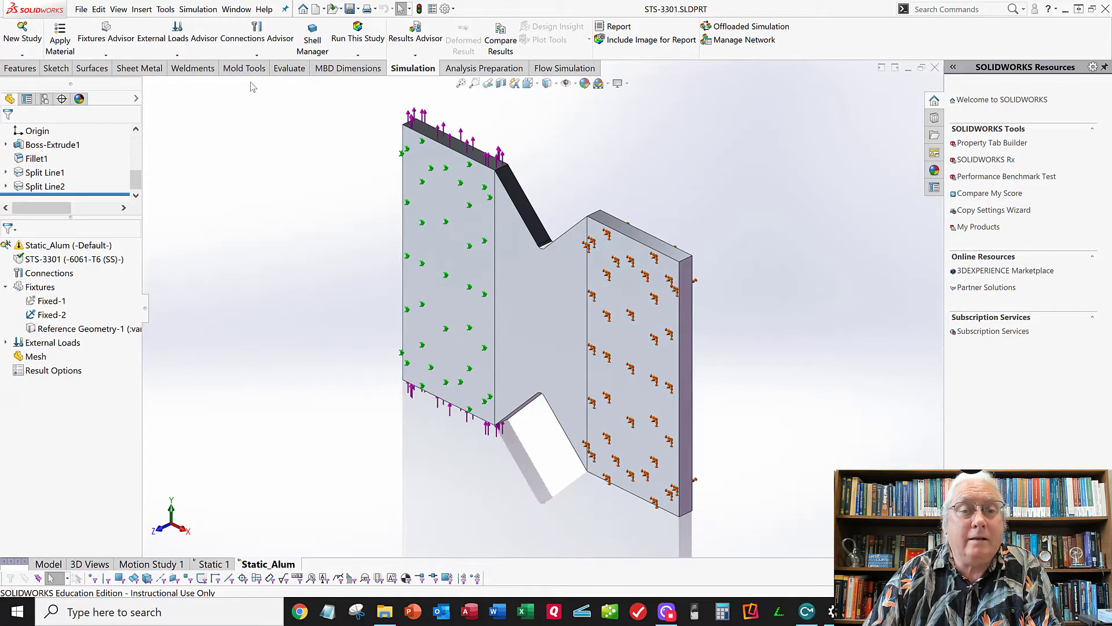
click(358, 55)
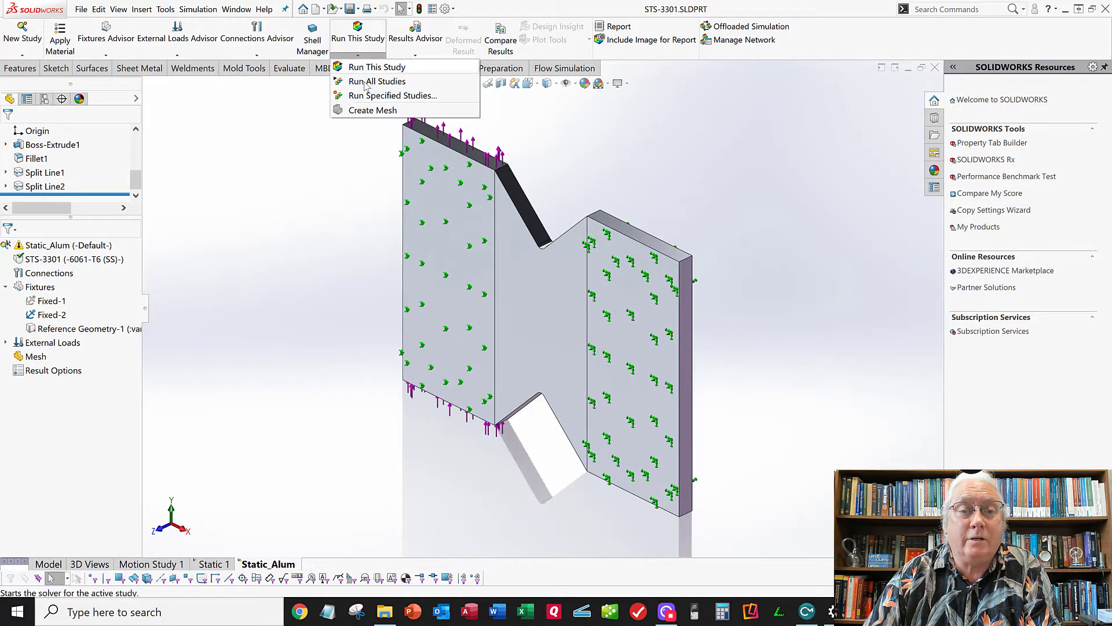
click(367, 110)
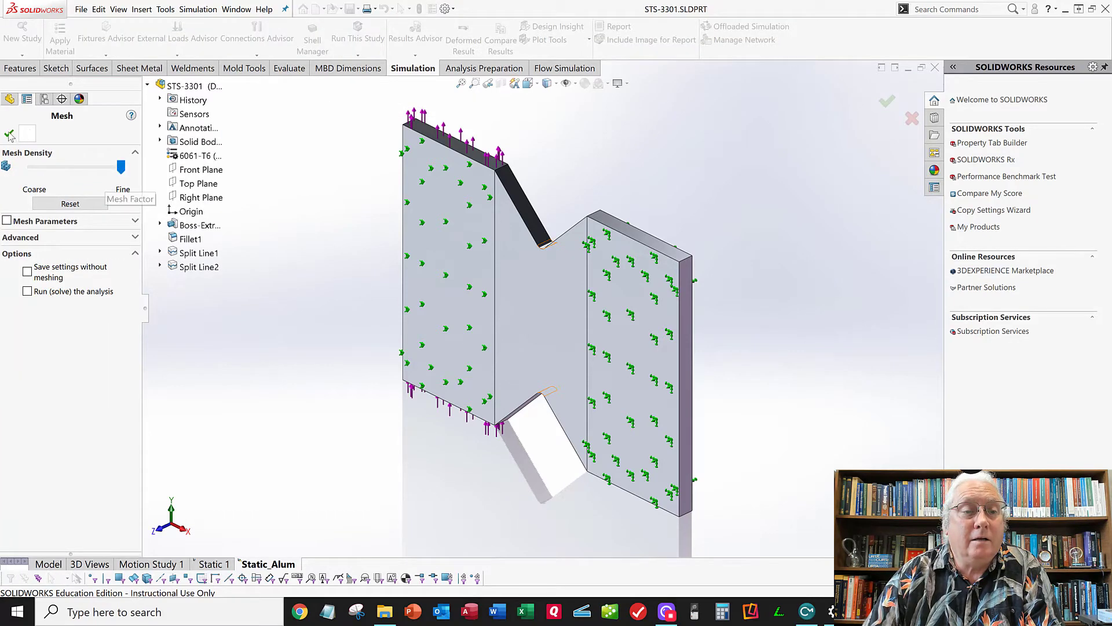
click(9, 133)
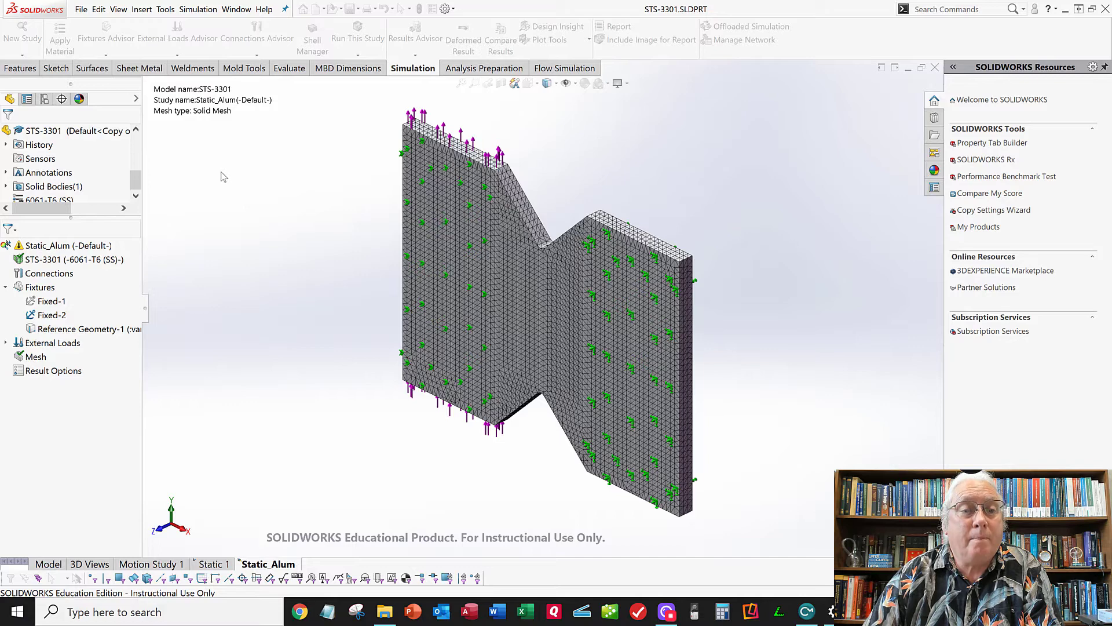
Save the part and run the Static_Alum study with the solver details expanded.
click(81, 9)
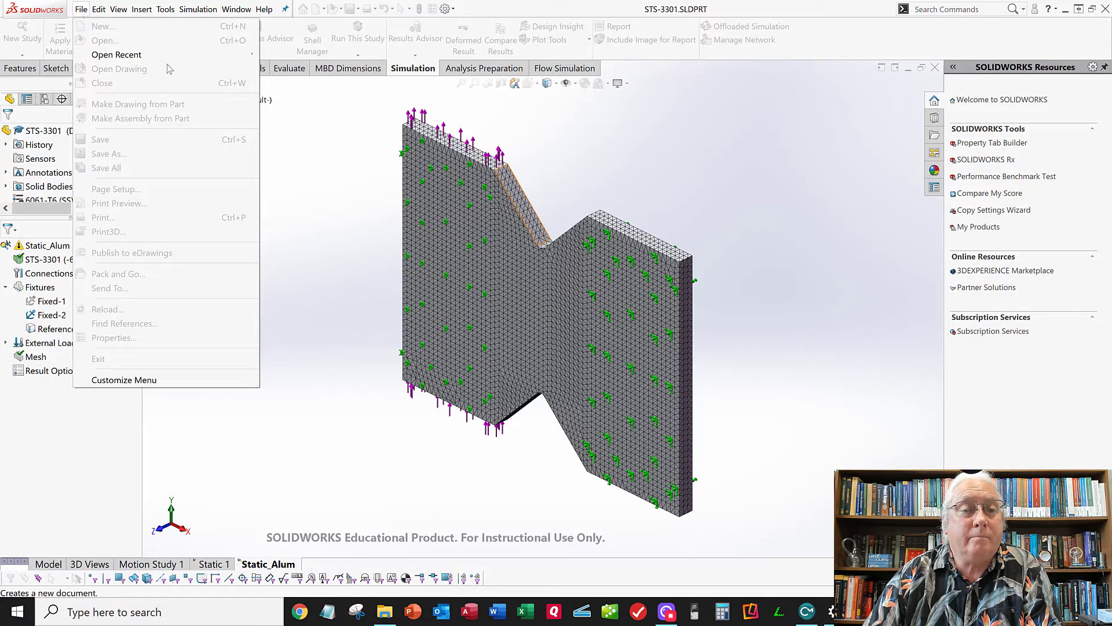
click(292, 140)
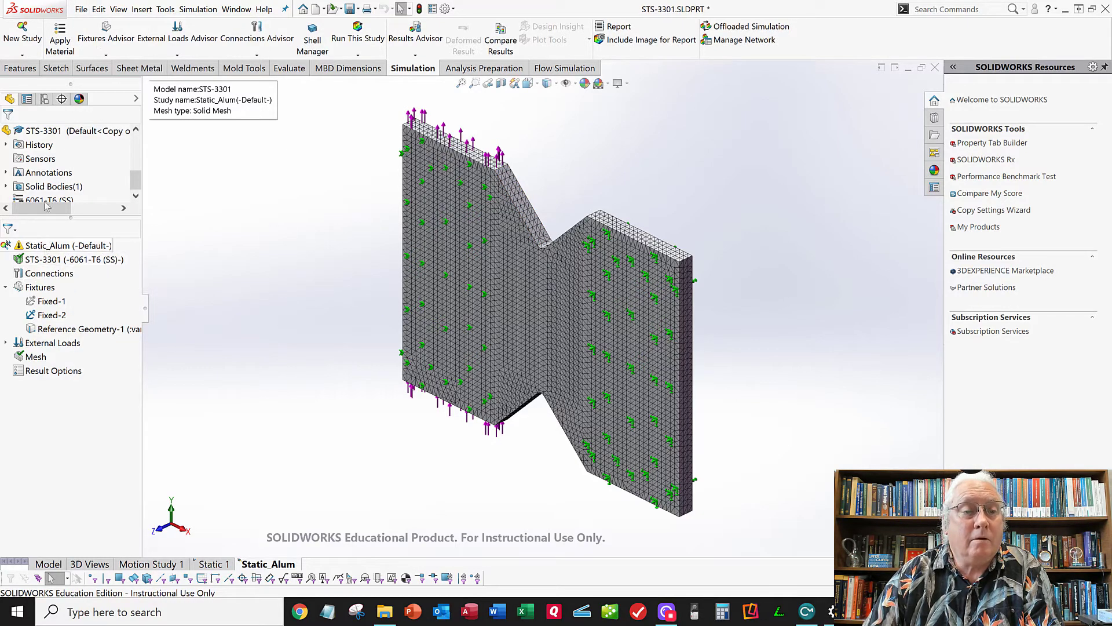
scroll(46, 207, down, 3)
click(81, 10)
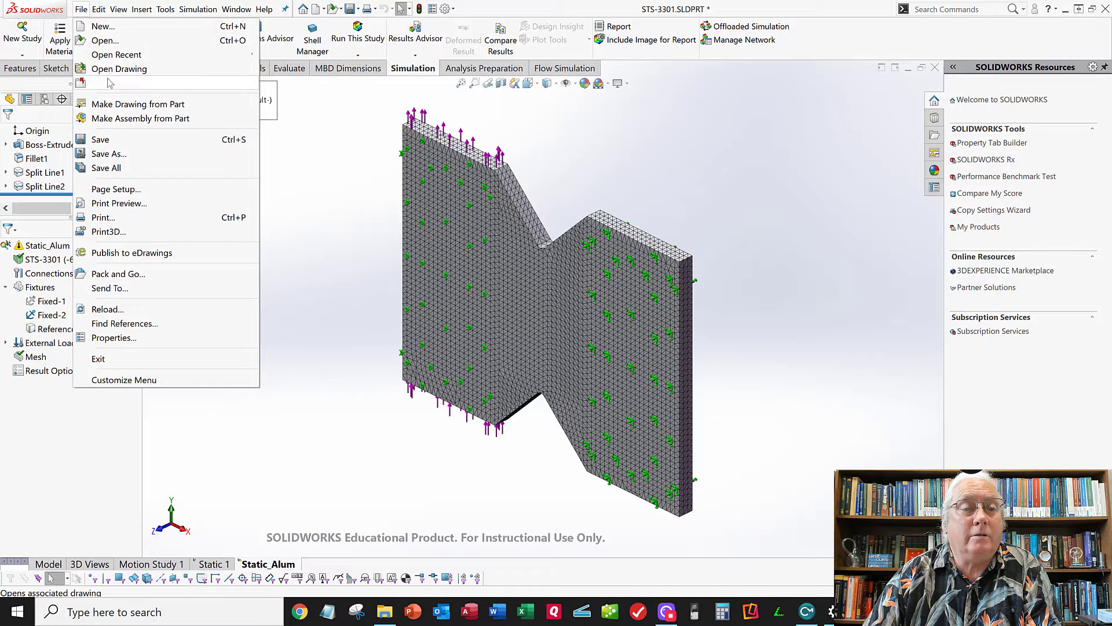
click(100, 140)
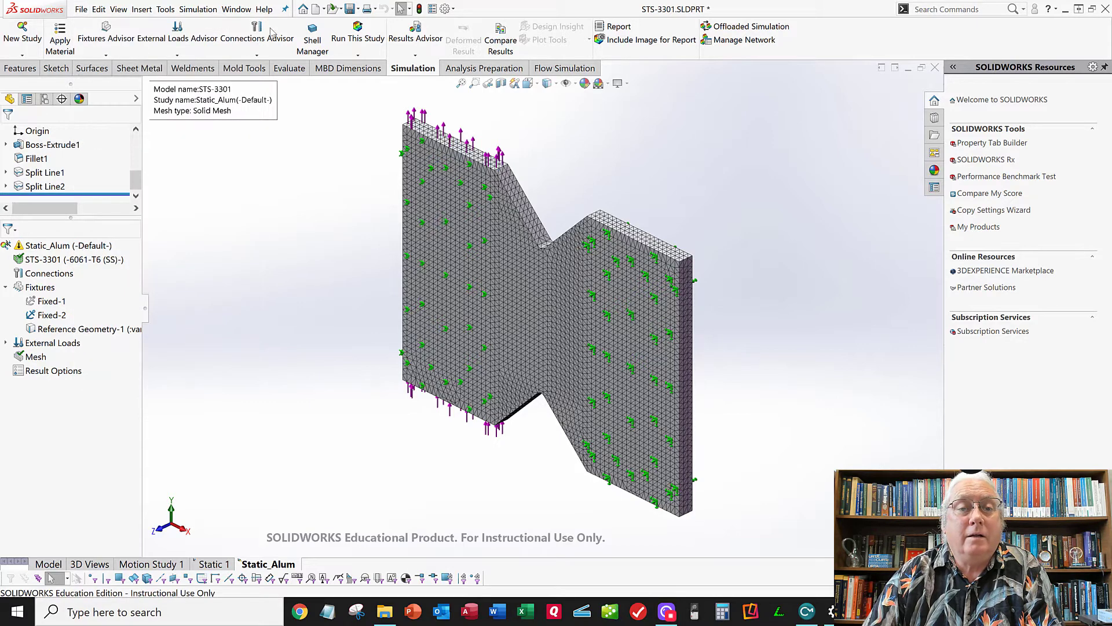
click(362, 38)
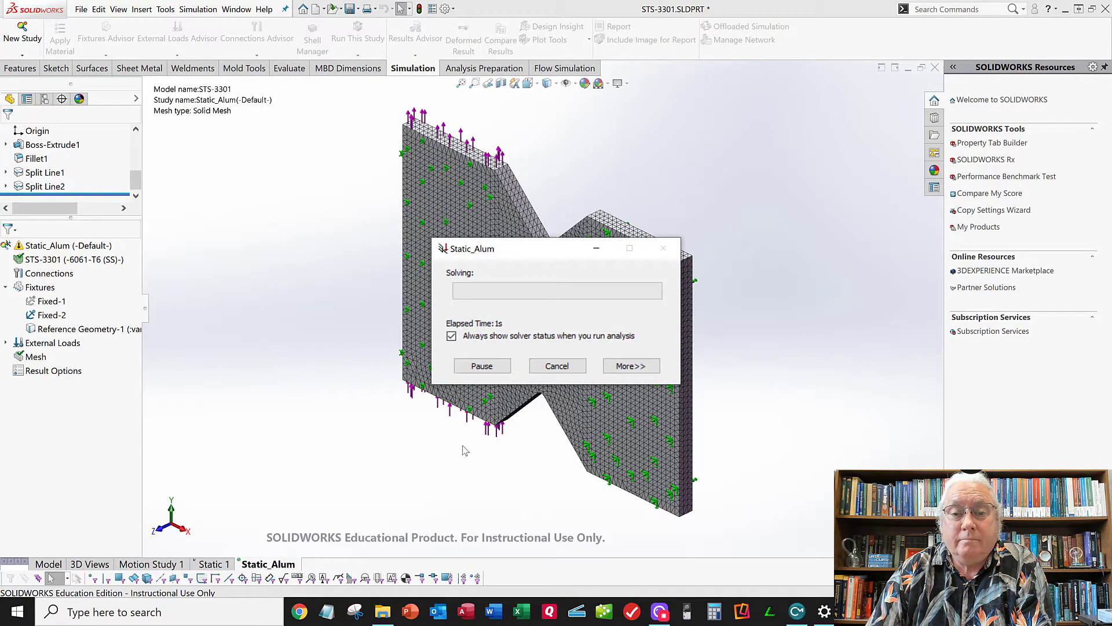
click(629, 366)
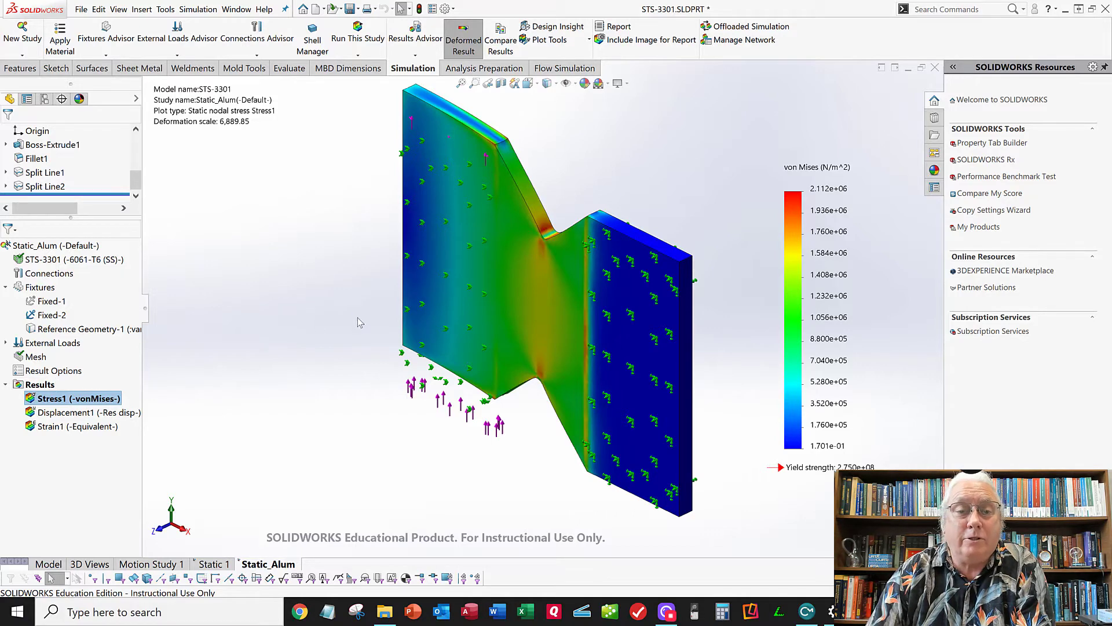
Look over the displacement, strain and stress result entries and examine the von Mises stress plot on the deformed specimen.
click(86, 413)
click(73, 429)
click(61, 403)
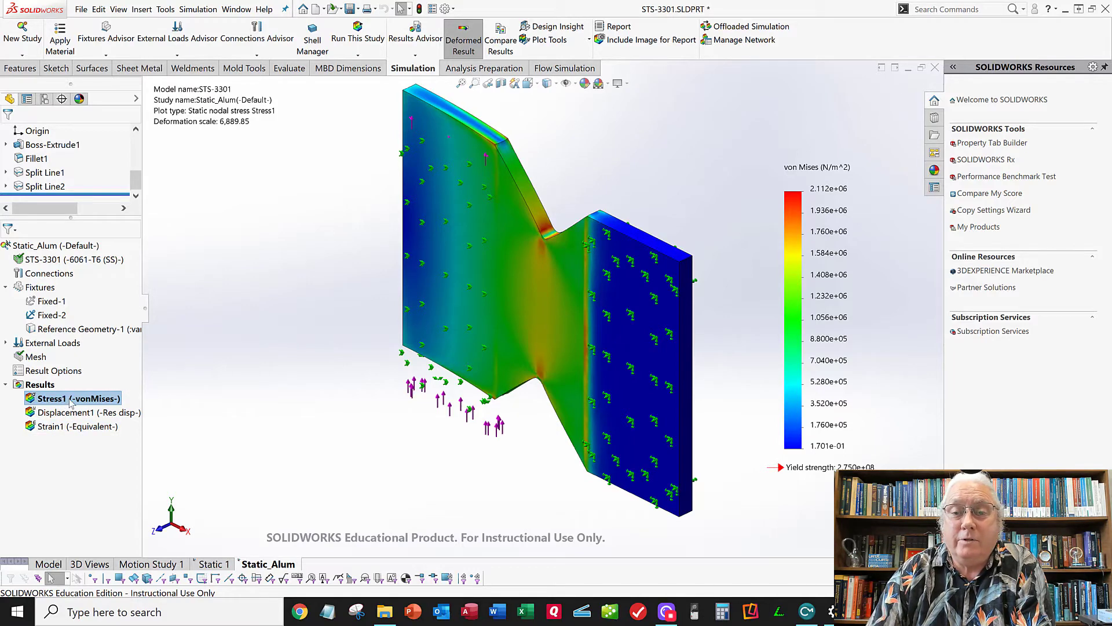
click(86, 413)
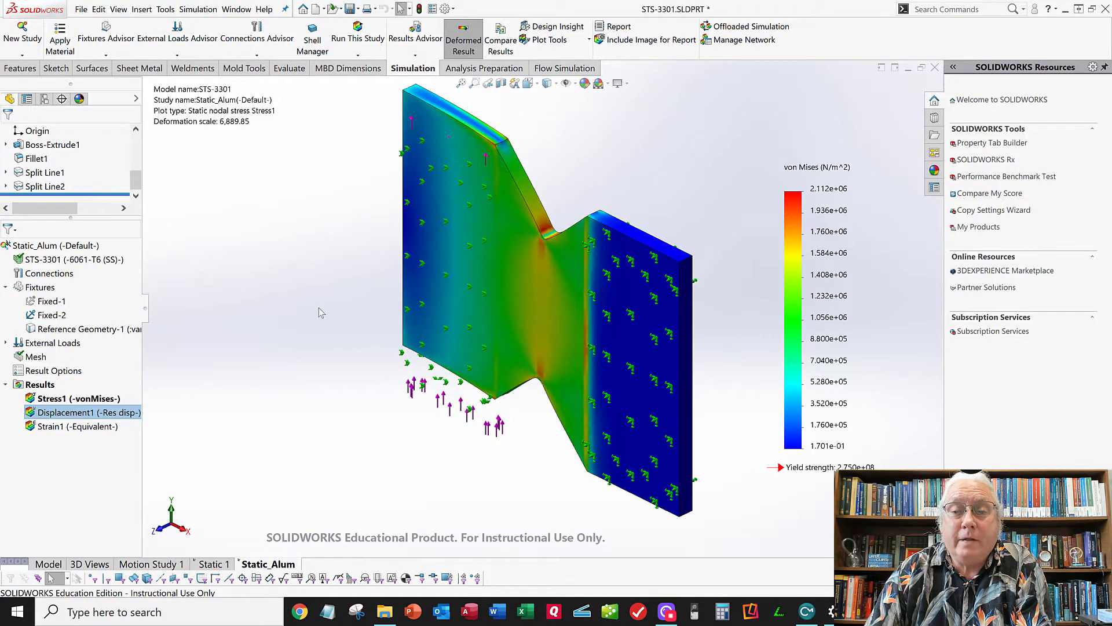
middle_drag(317, 303, 347, 284)
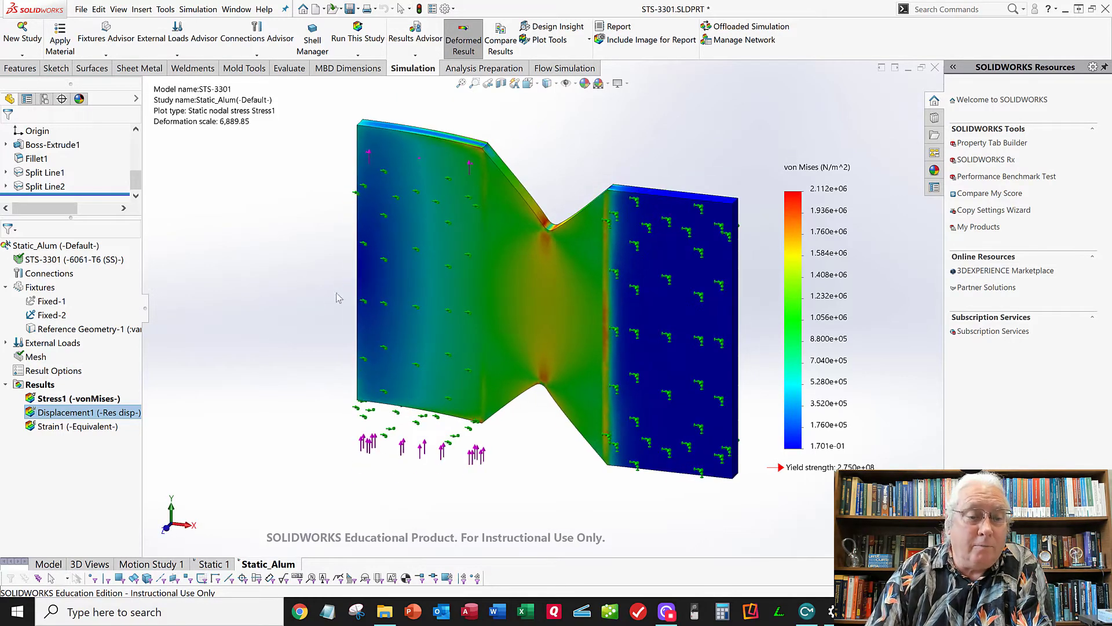
click(100, 410)
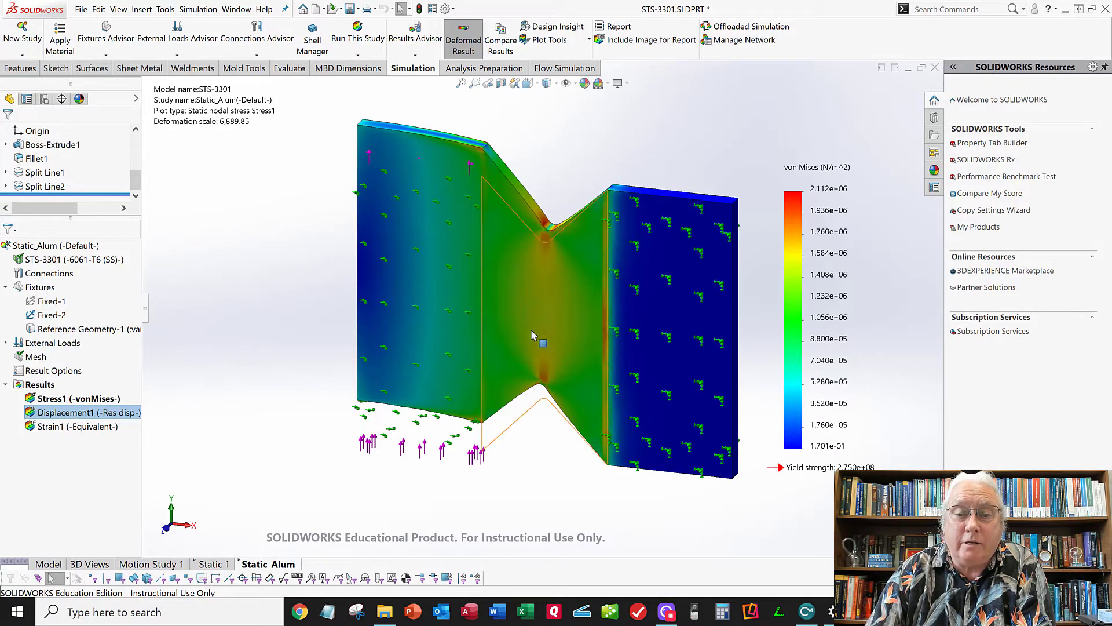
Add a stress plot of TXY shear in the Y direction on the YZ plane, in N/mm^2 (MPa) units.
middle_drag(498, 302, 498, 282)
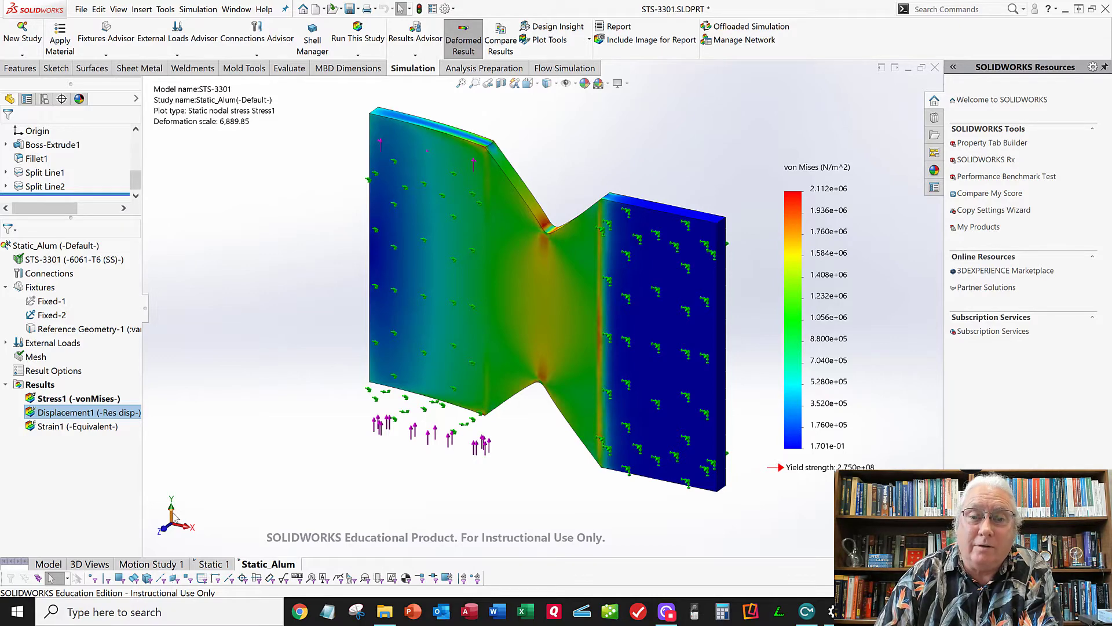
right_click(42, 386)
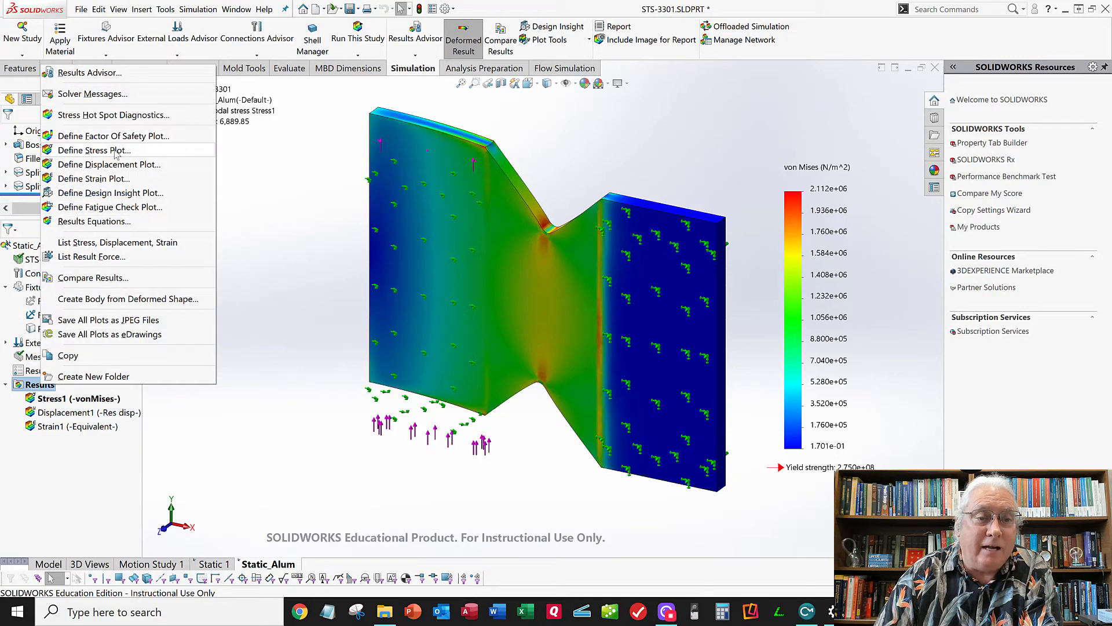
click(255, 178)
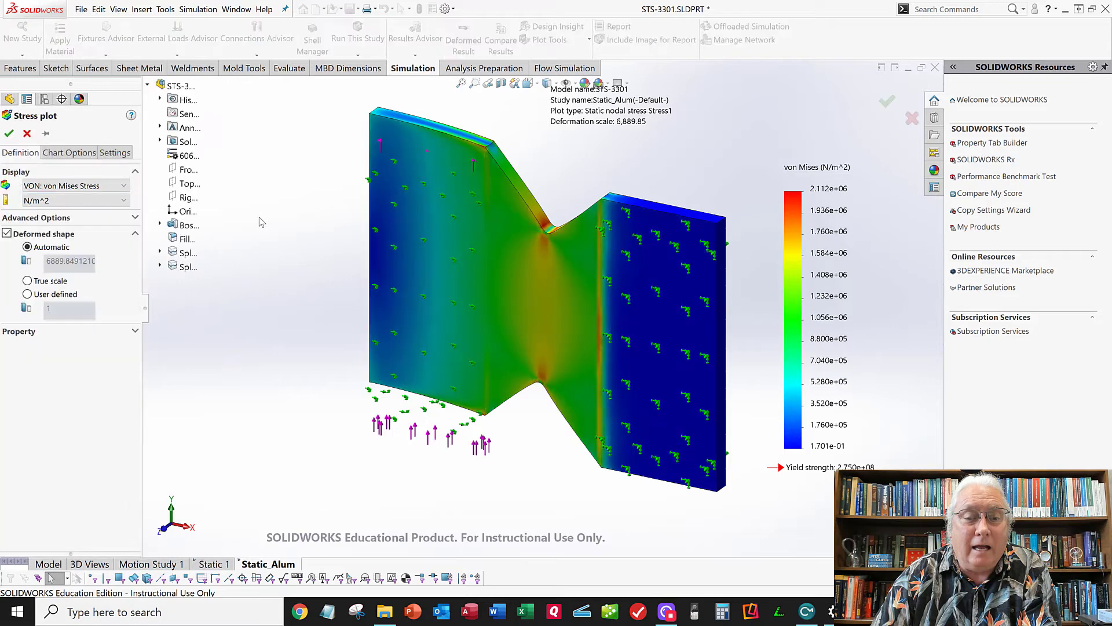
click(73, 187)
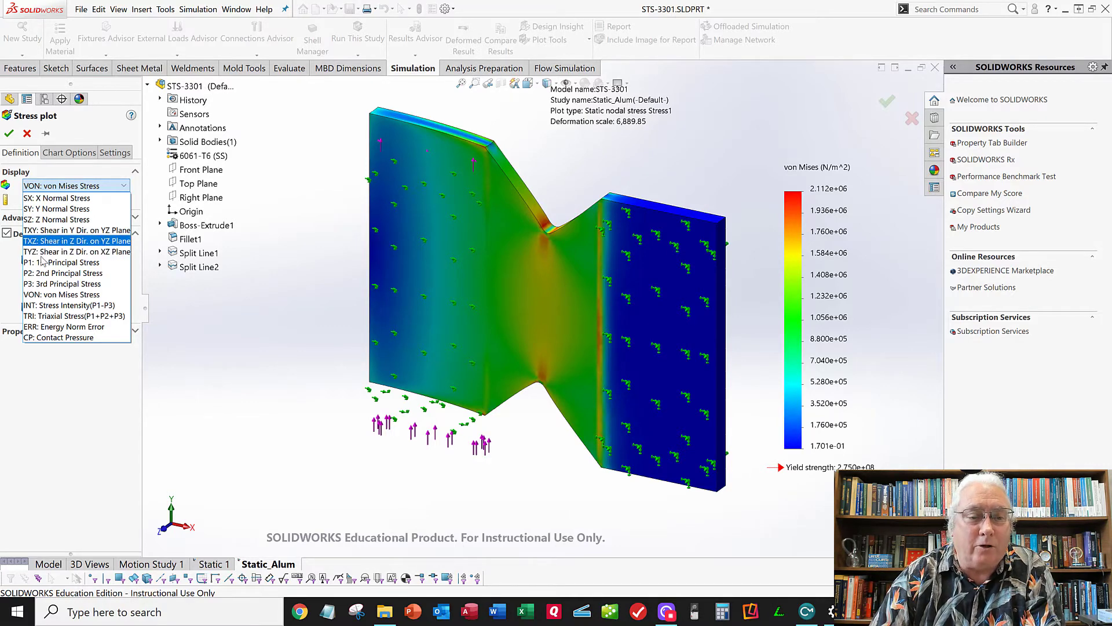
click(64, 230)
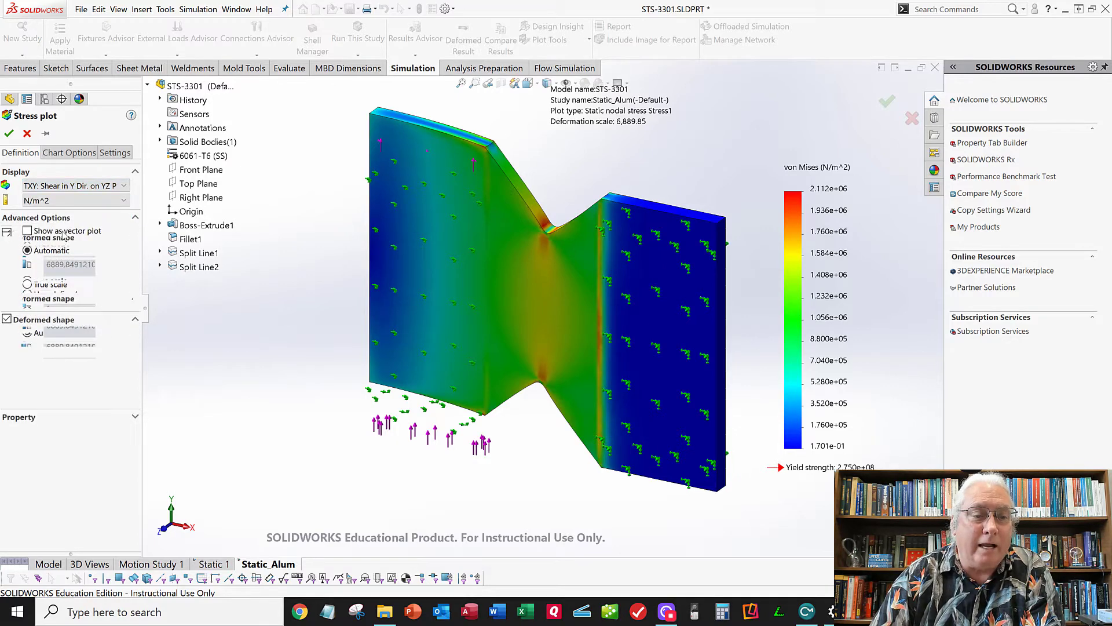
click(70, 202)
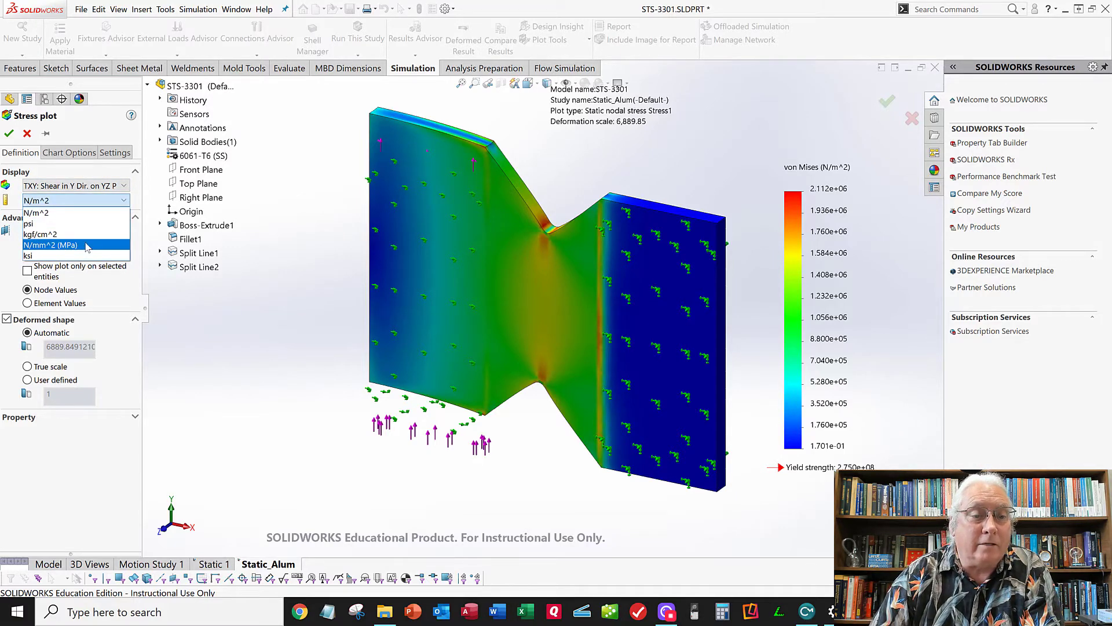
click(87, 246)
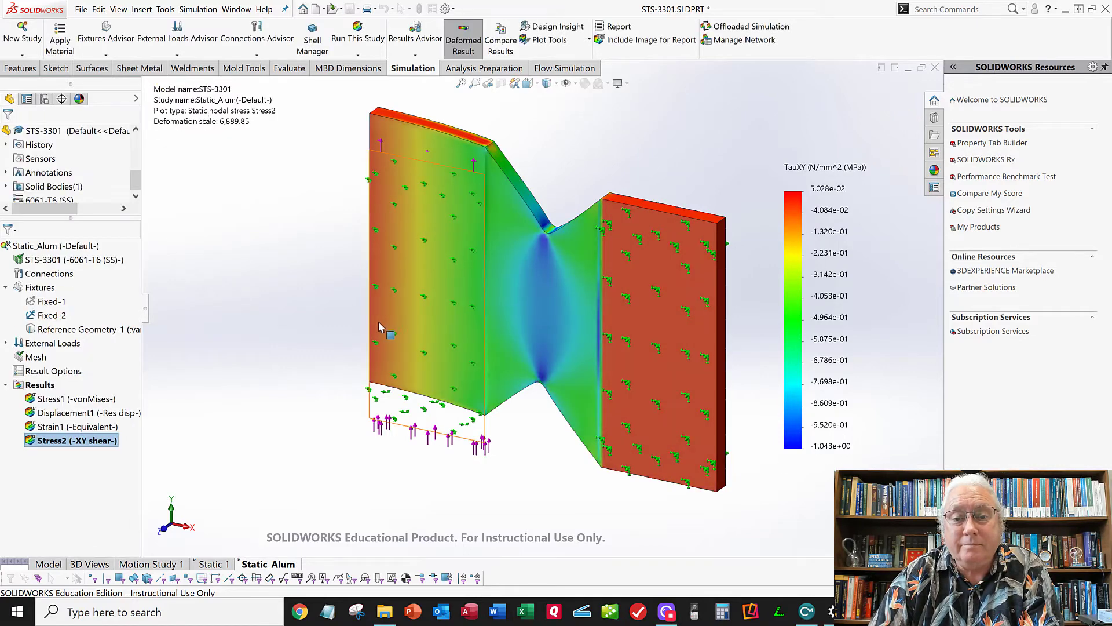
Show the XY shear stress plot on the undeformed specimen and examine the stress distribution between the two notches.
middle_drag(434, 307, 474, 249)
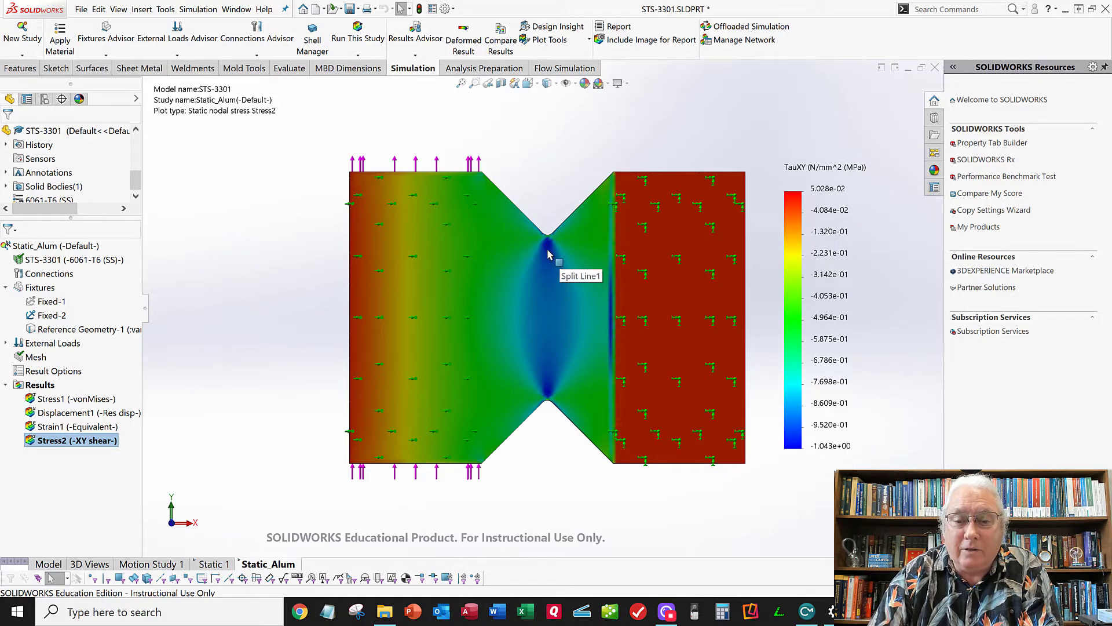
middle_drag(558, 285, 534, 246)
scroll(533, 243, down, 3)
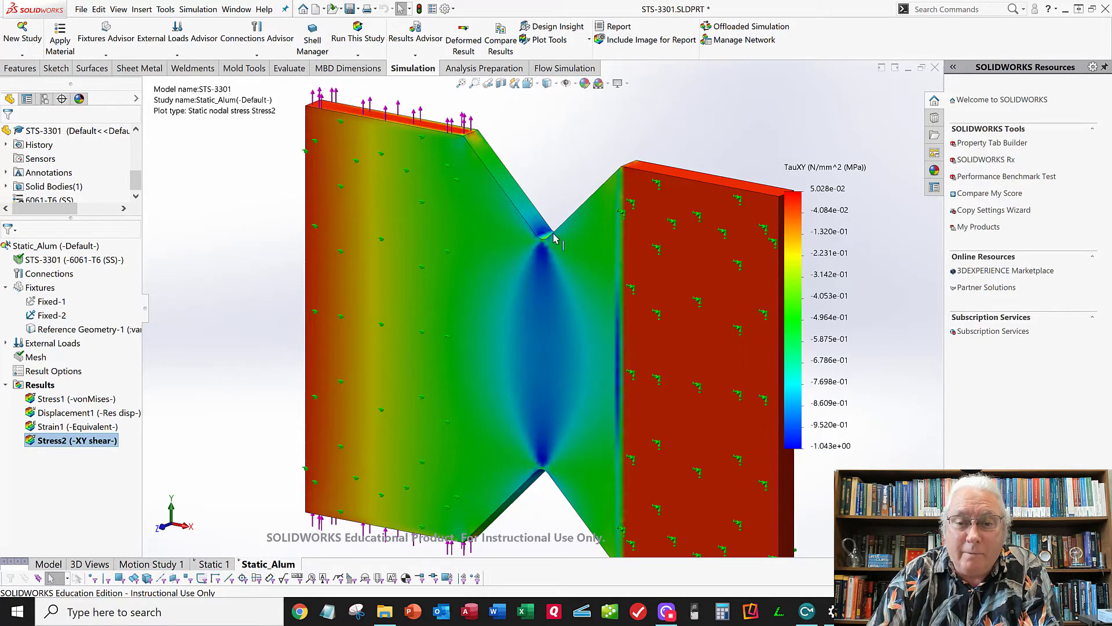
scroll(511, 301, up, 2)
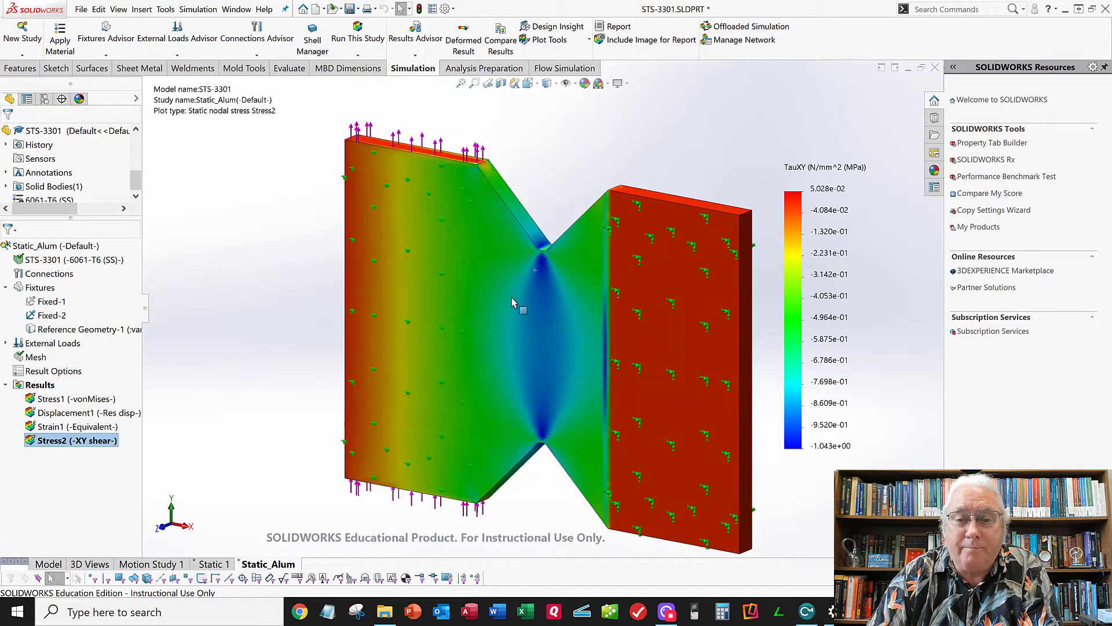
scroll(527, 340, up, 3)
scroll(527, 340, down, 1)
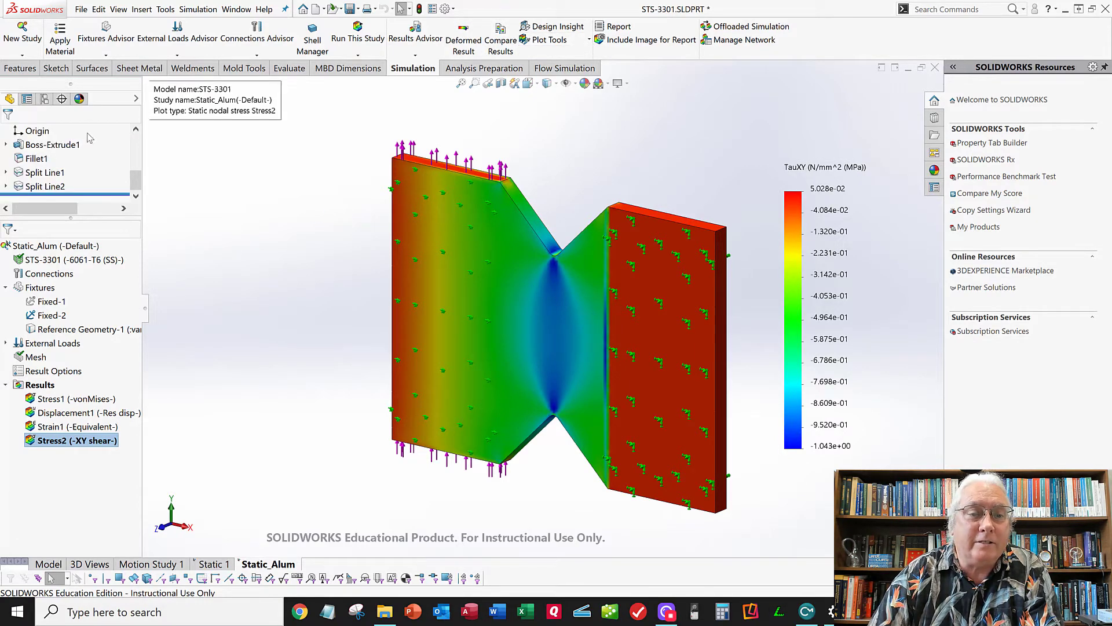
Apply section clipping to the XY shear stress plot using the Right Plane at a 0 mm offset.
scroll(138, 143, up, 2)
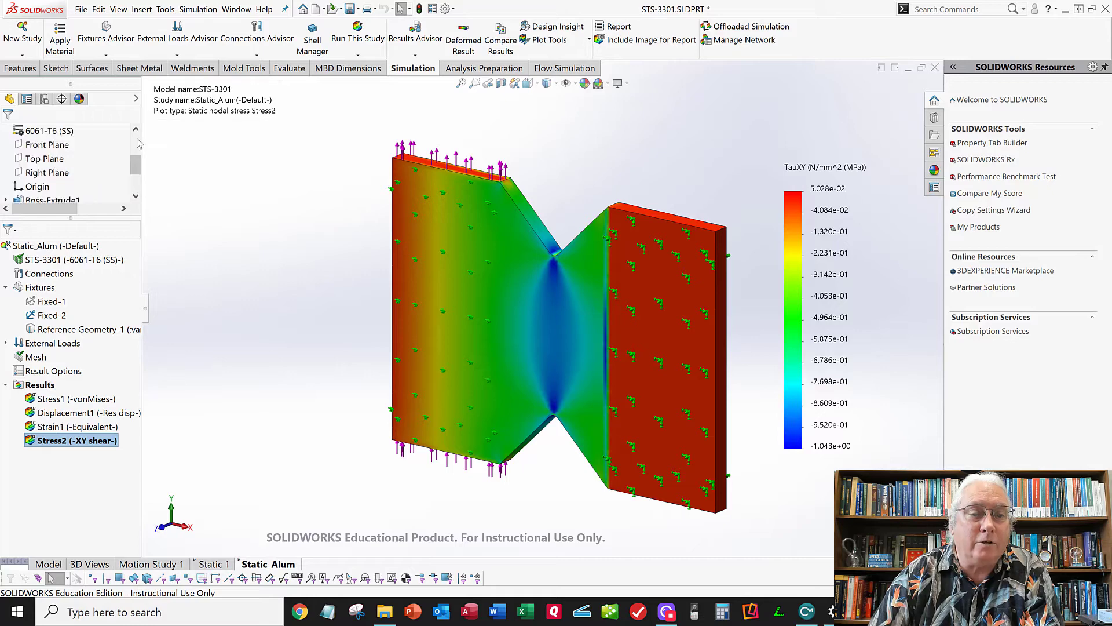
scroll(137, 144, up, 3)
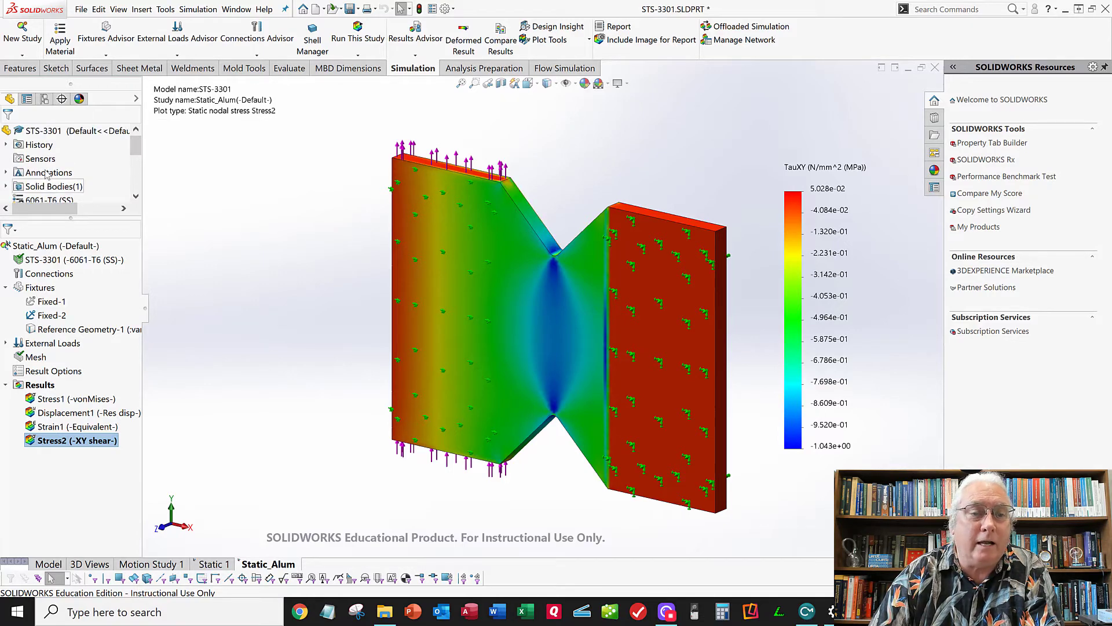
scroll(134, 152, down, 1)
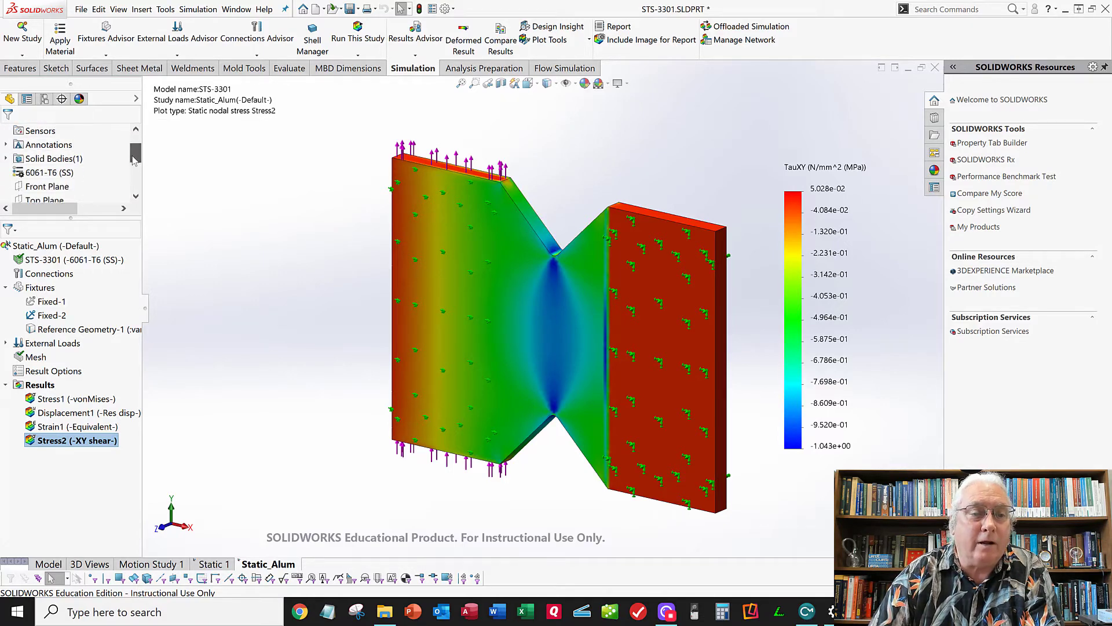
scroll(48, 189, down, 1)
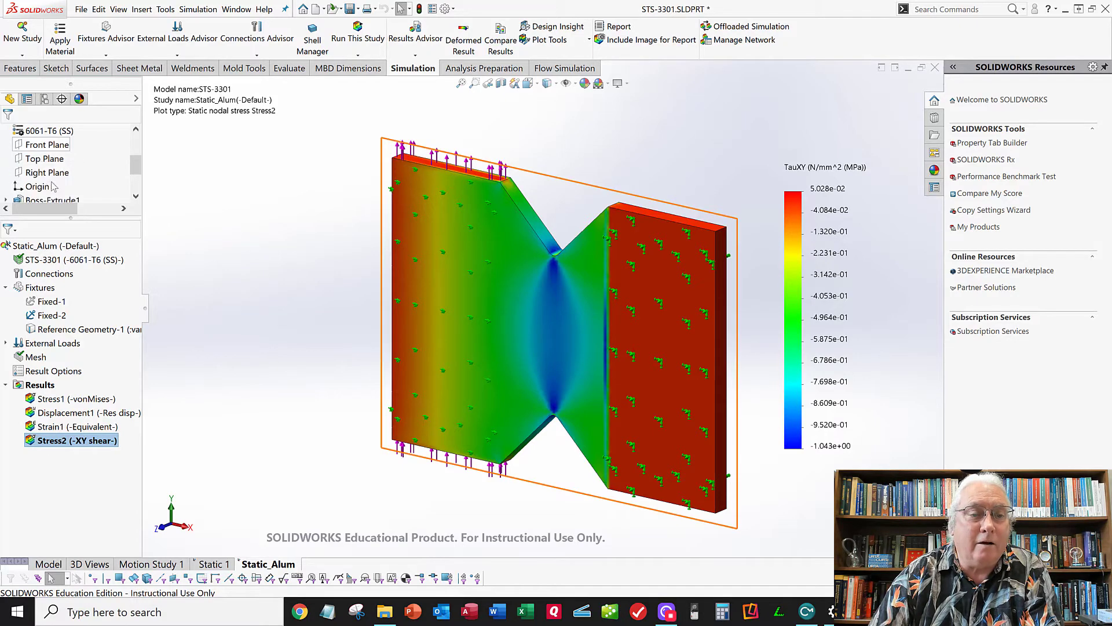
click(47, 172)
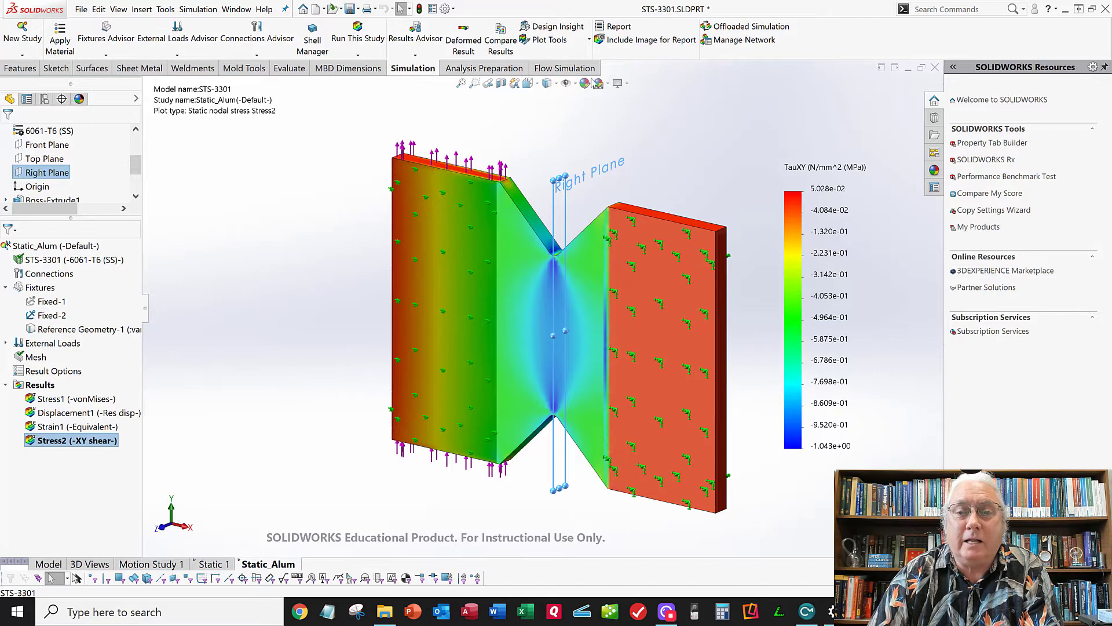
click(584, 40)
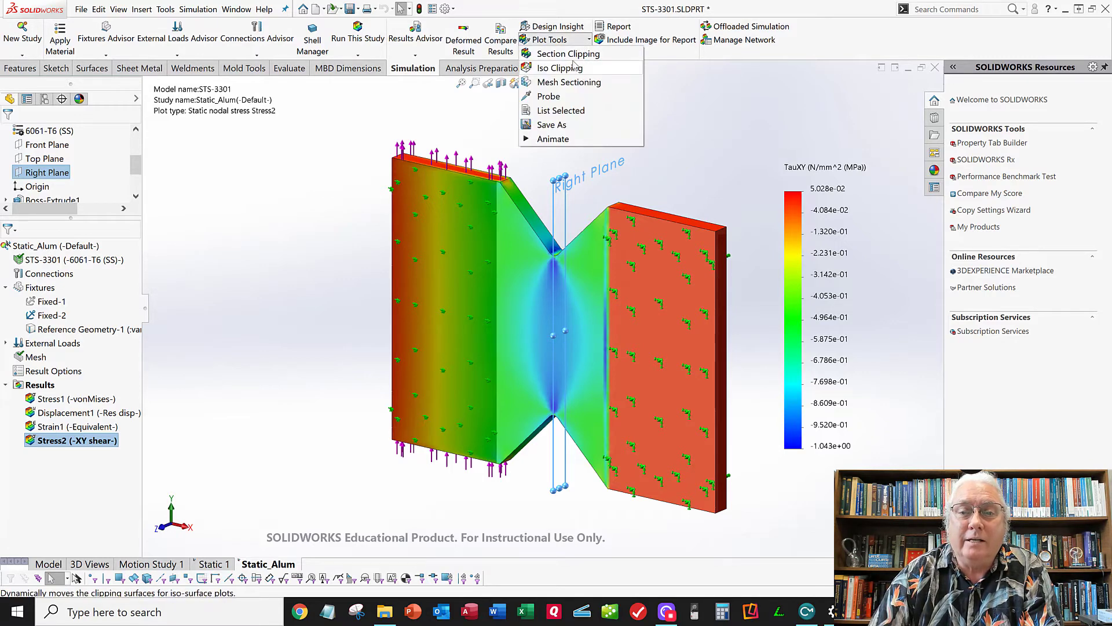
click(580, 54)
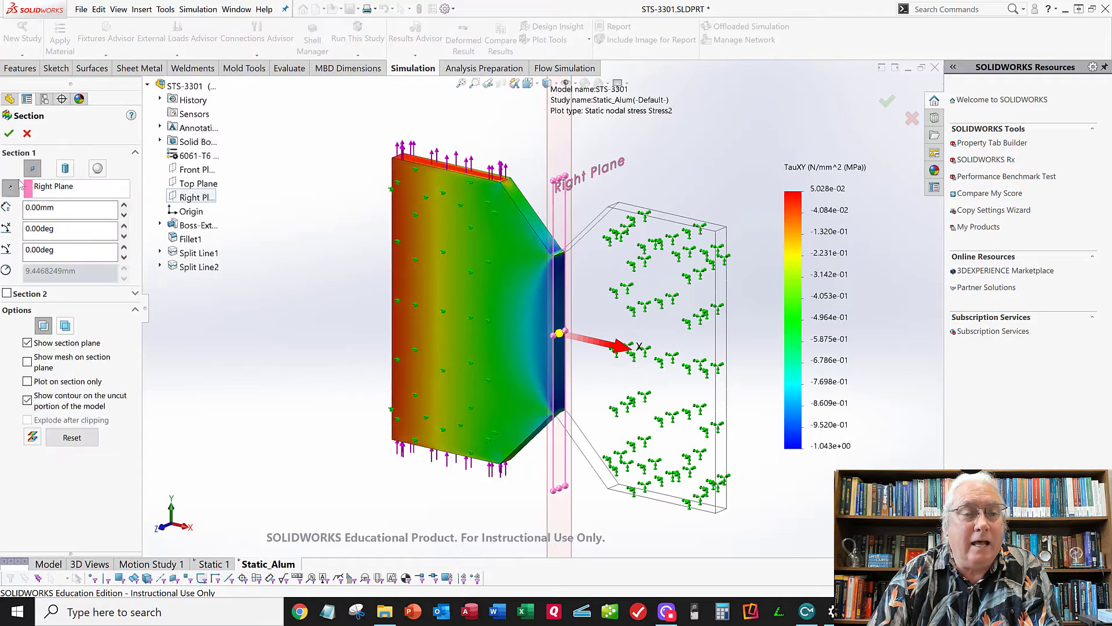
click(9, 134)
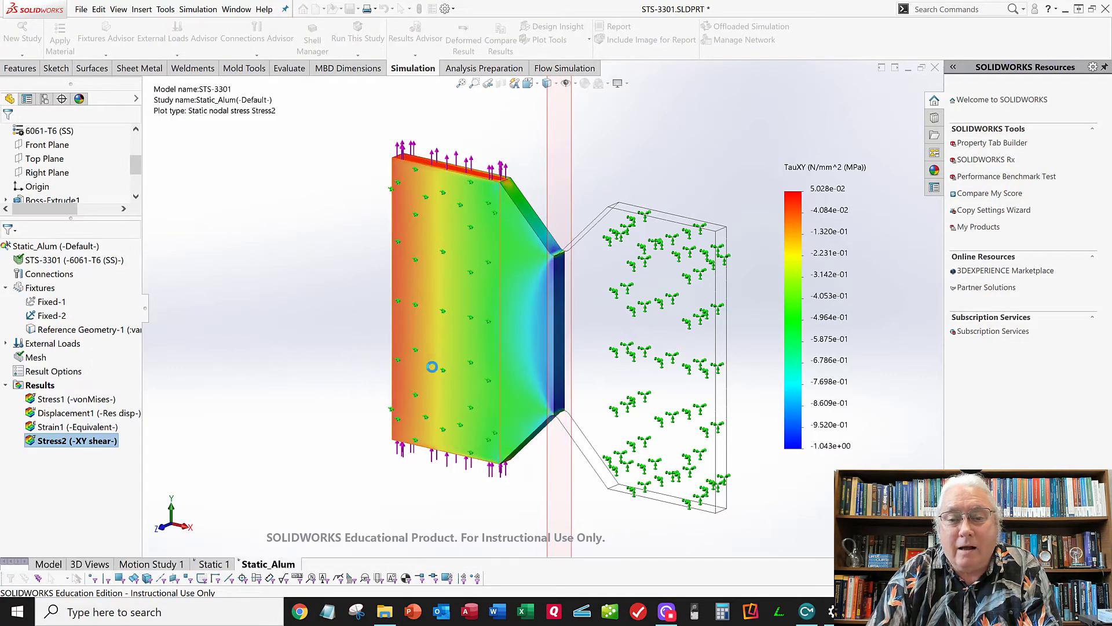
Probe the XY shear stress at five locations along the height of the cut face between the notches.
mouse_move(416, 369)
middle_down()
mouse_move(394, 365)
mouse_move(426, 359)
middle_up()
scroll(522, 365, down, 5)
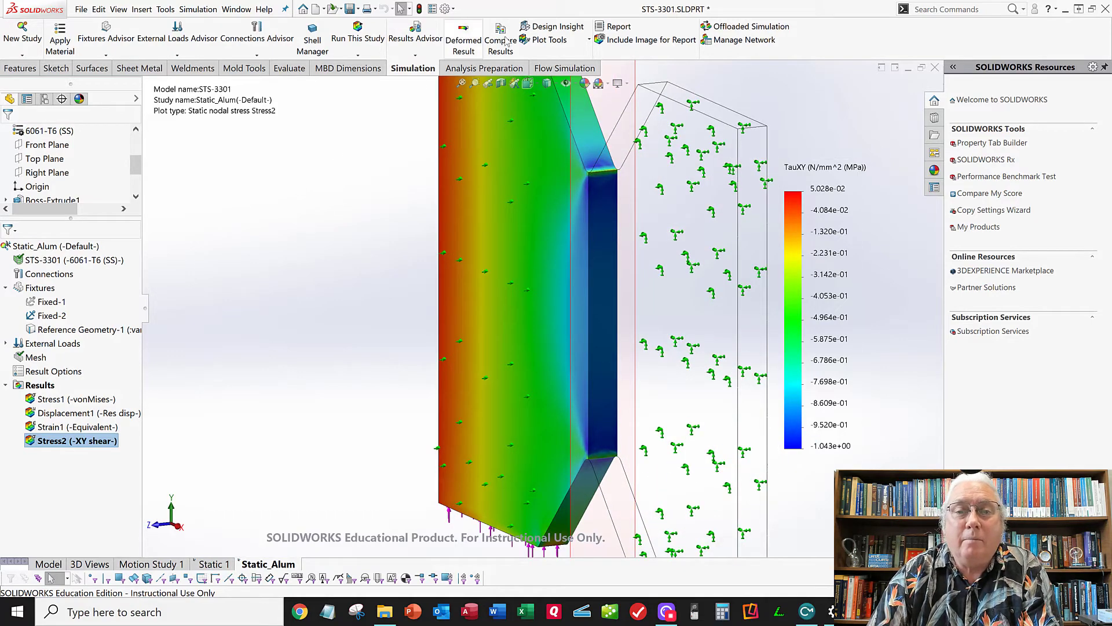
click(586, 41)
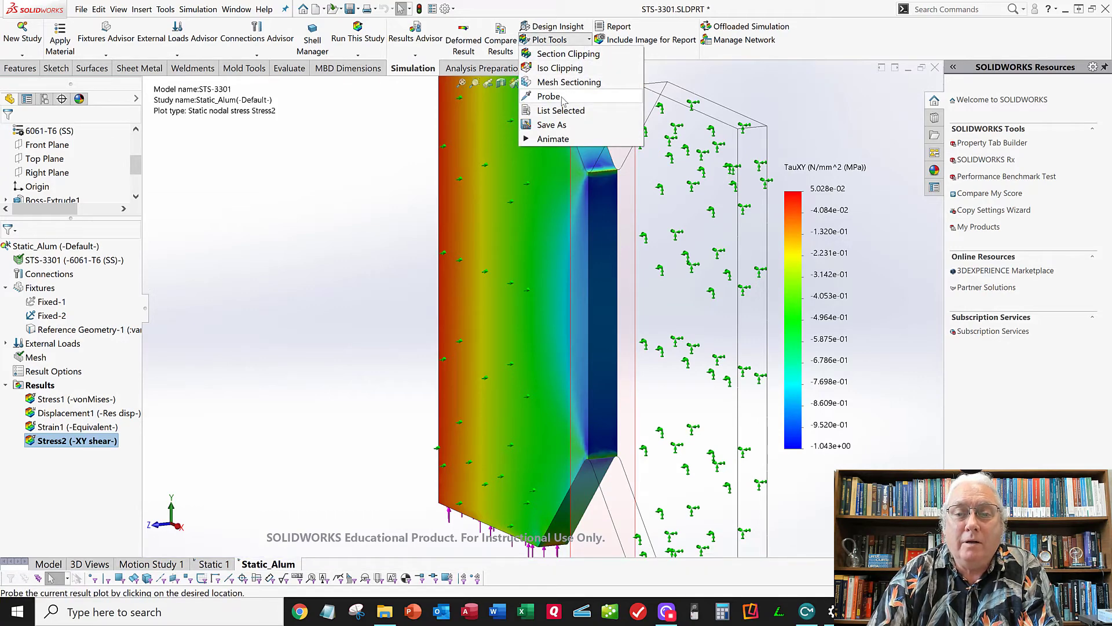
click(562, 99)
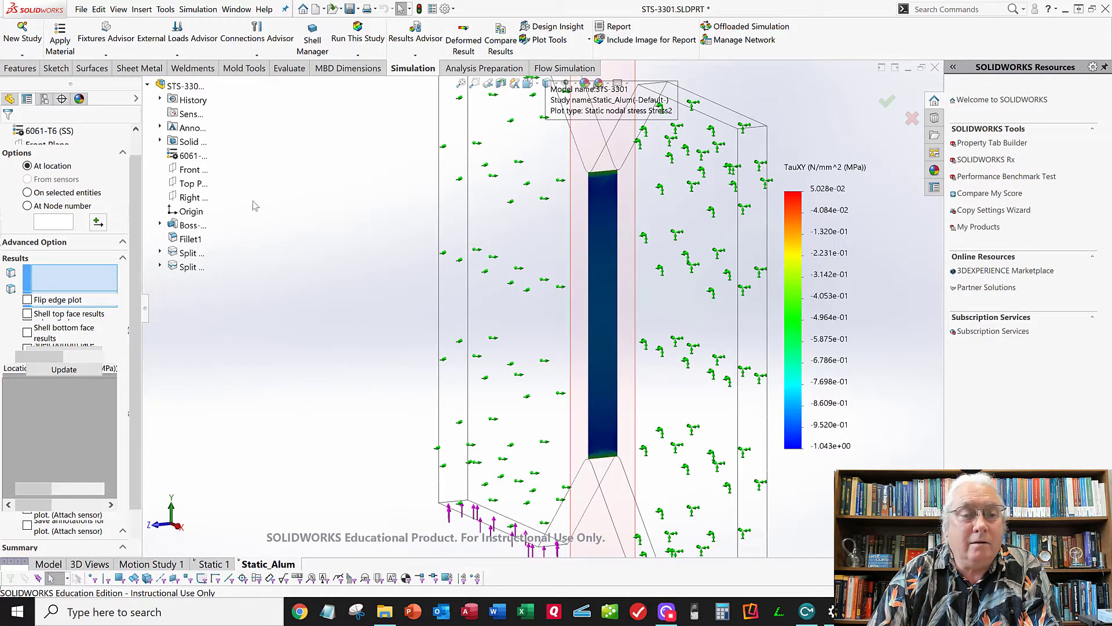
click(605, 355)
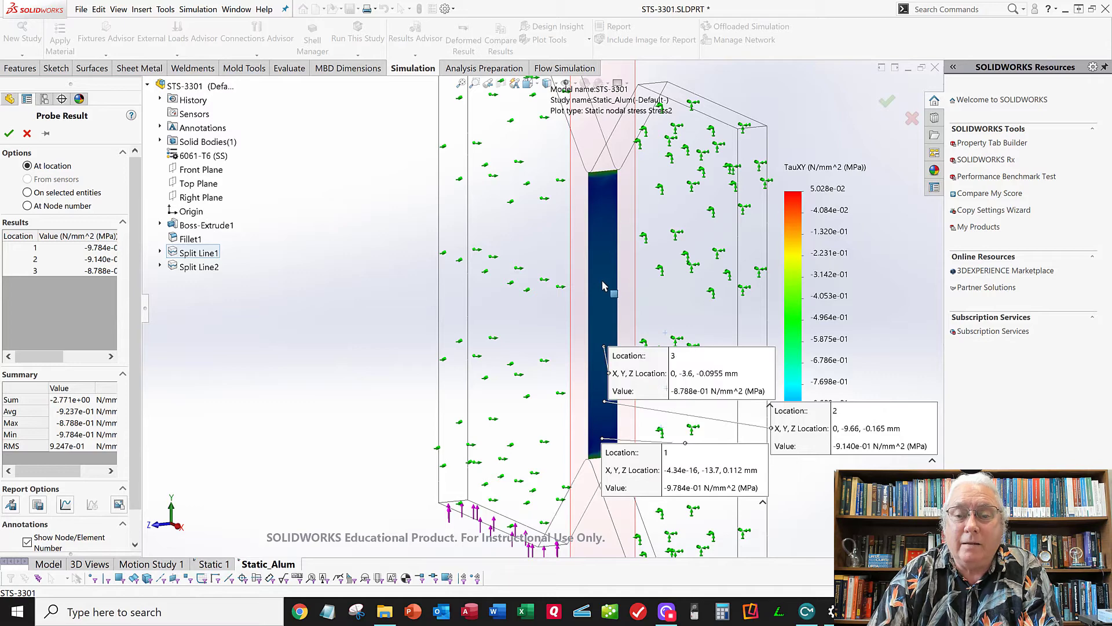
click(602, 283)
click(601, 221)
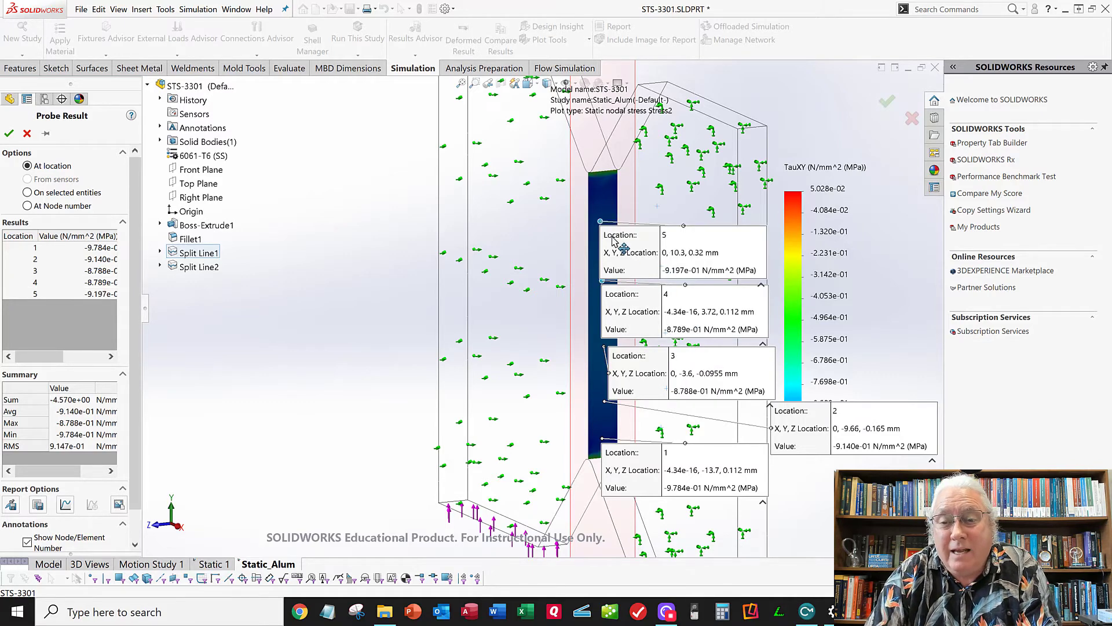
Spread the probe callouts clear of the cut face and each other, reposition the stress legend, and finish probing.
drag(613, 240, 400, 170)
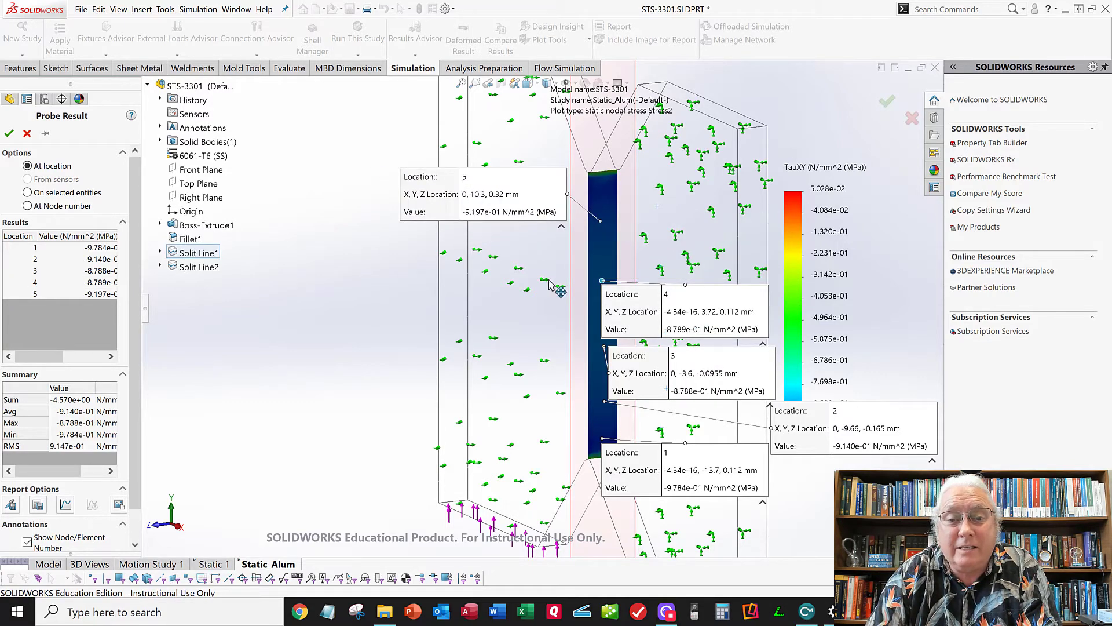
drag(549, 282, 352, 255)
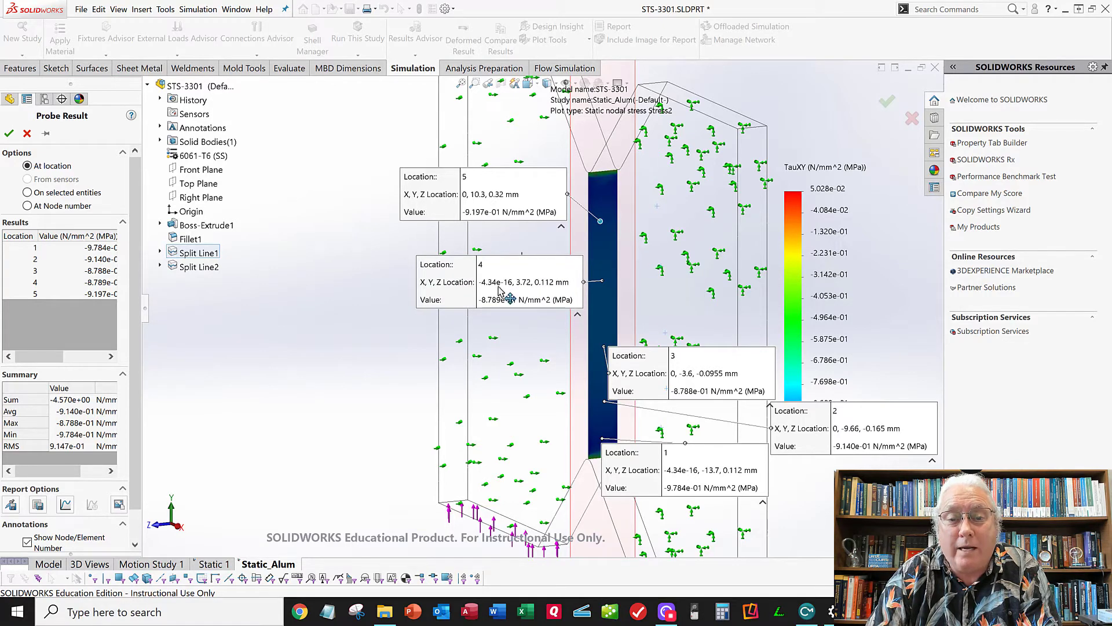
drag(698, 379, 697, 373)
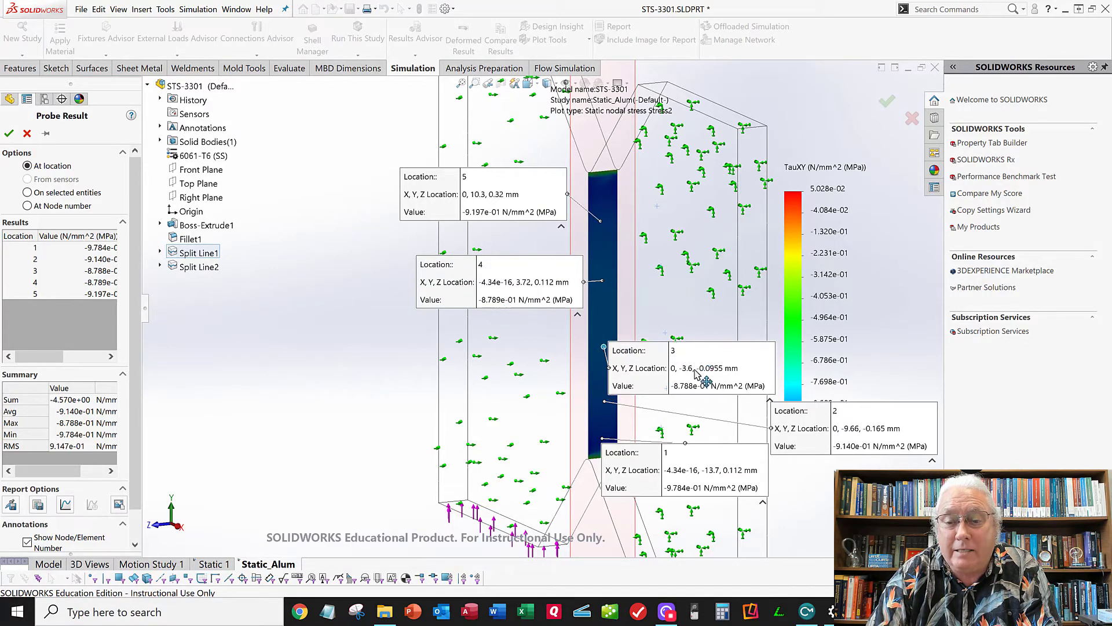
drag(651, 470, 427, 418)
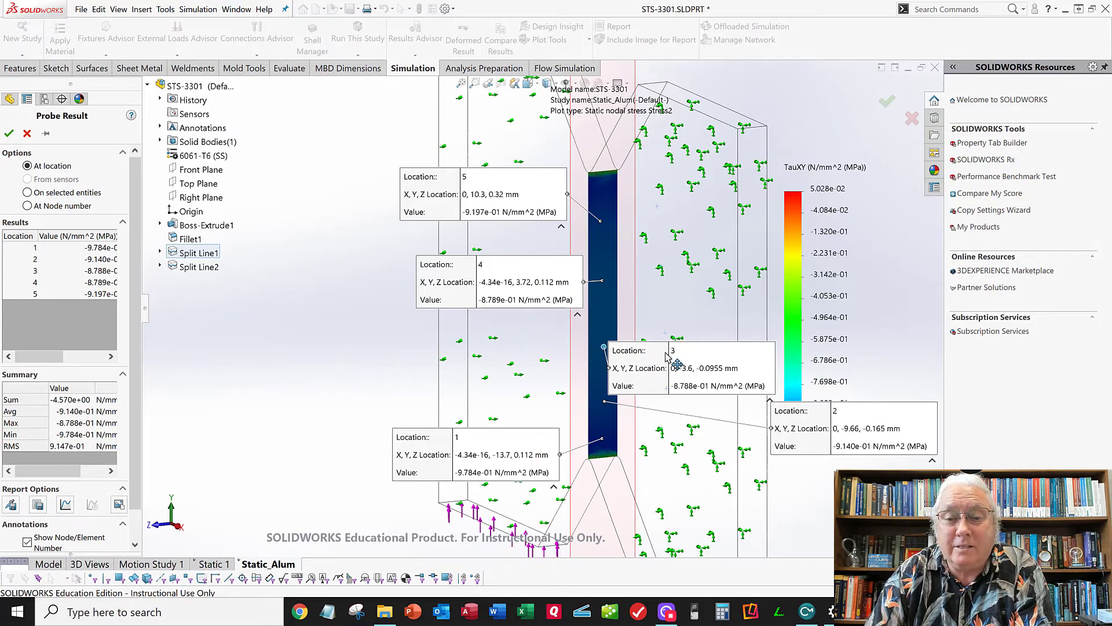
drag(675, 351, 698, 345)
drag(811, 422, 732, 446)
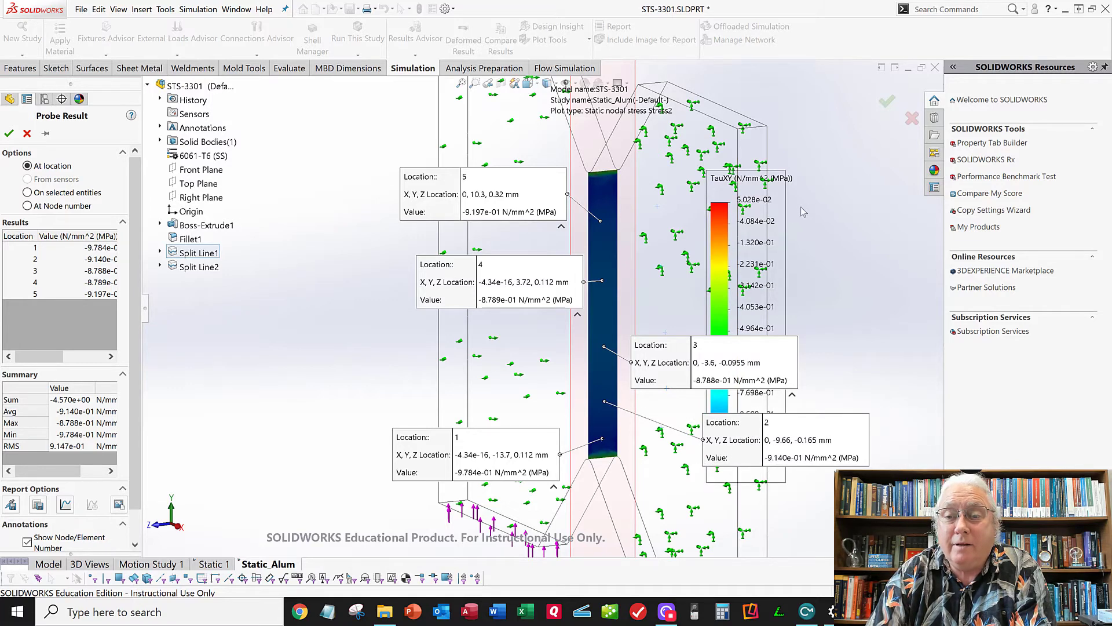
drag(804, 200, 804, 197)
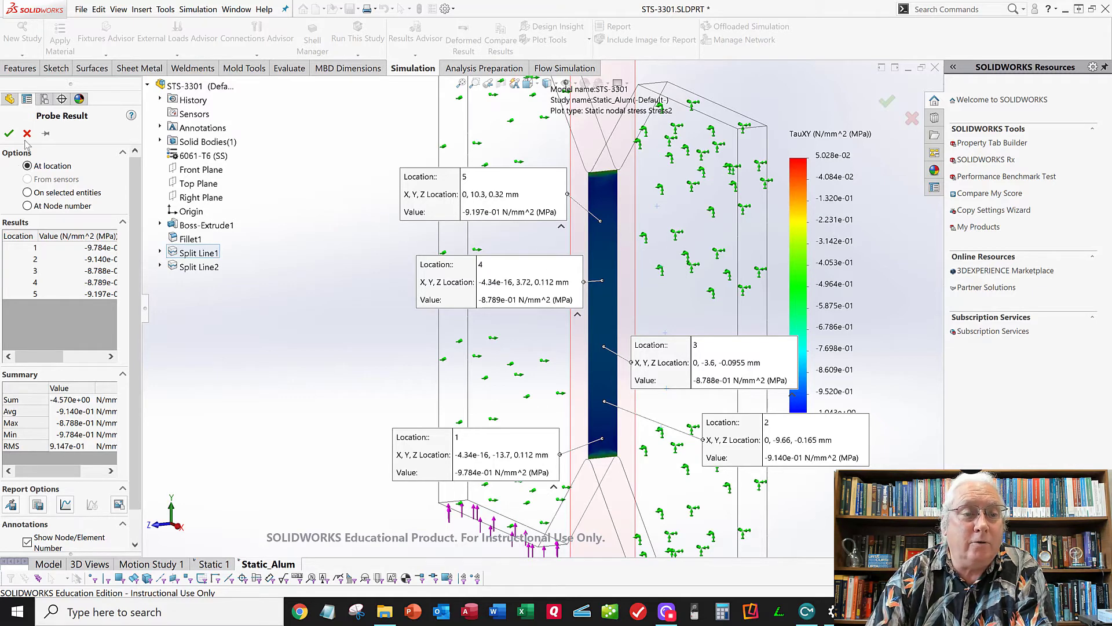
click(9, 133)
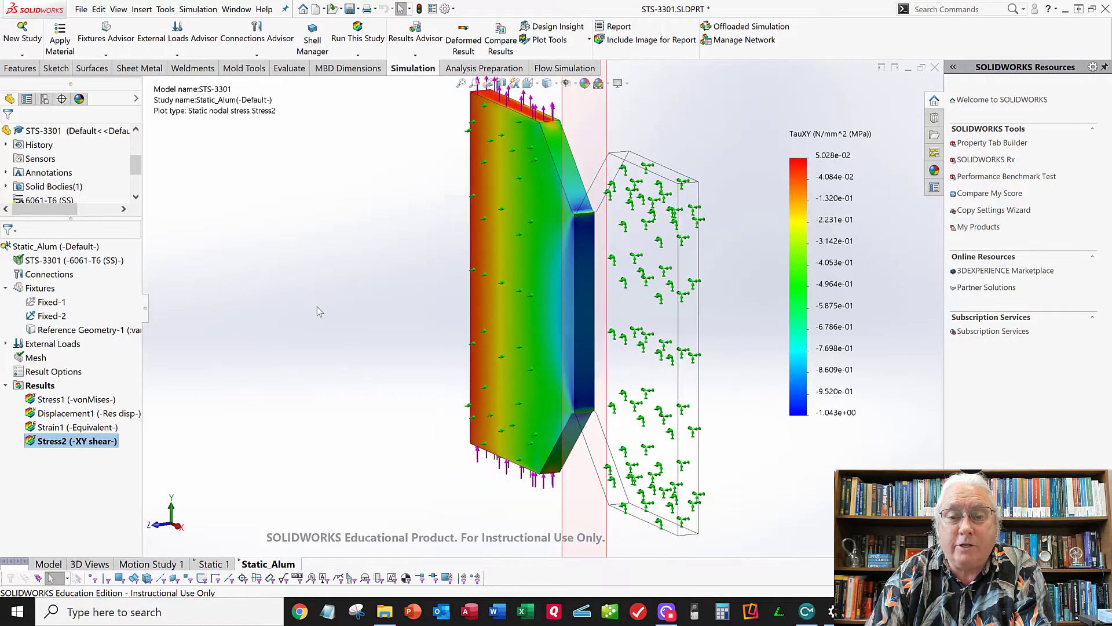
Define a new displacement plot showing UY: Y Displacement in mm with an automatic deformed shape.
scroll(317, 303, up, 1)
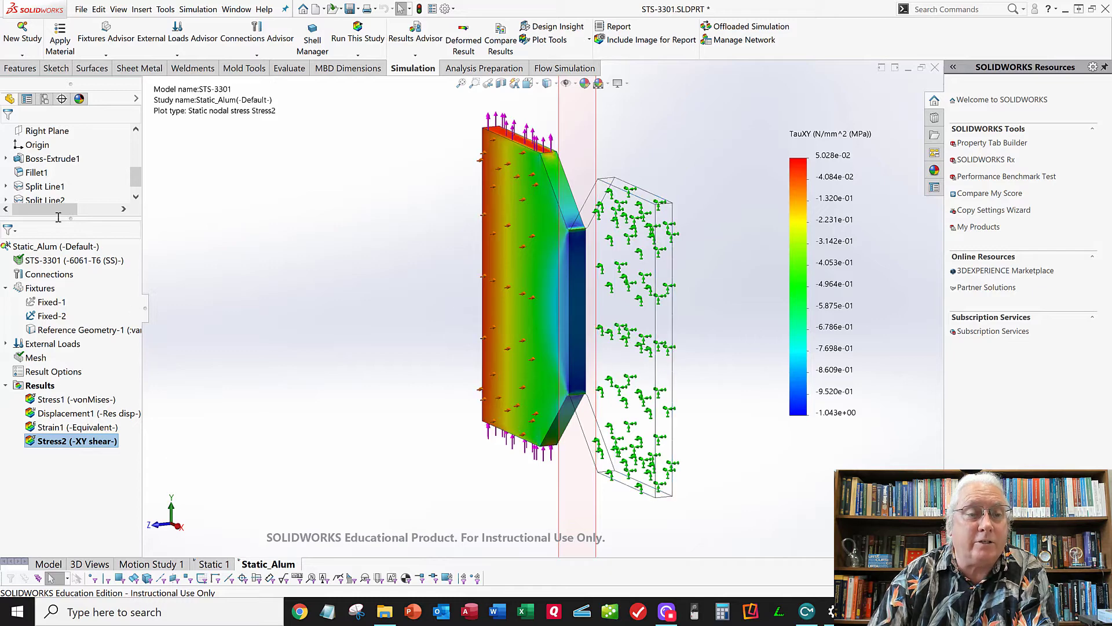
right_click(40, 385)
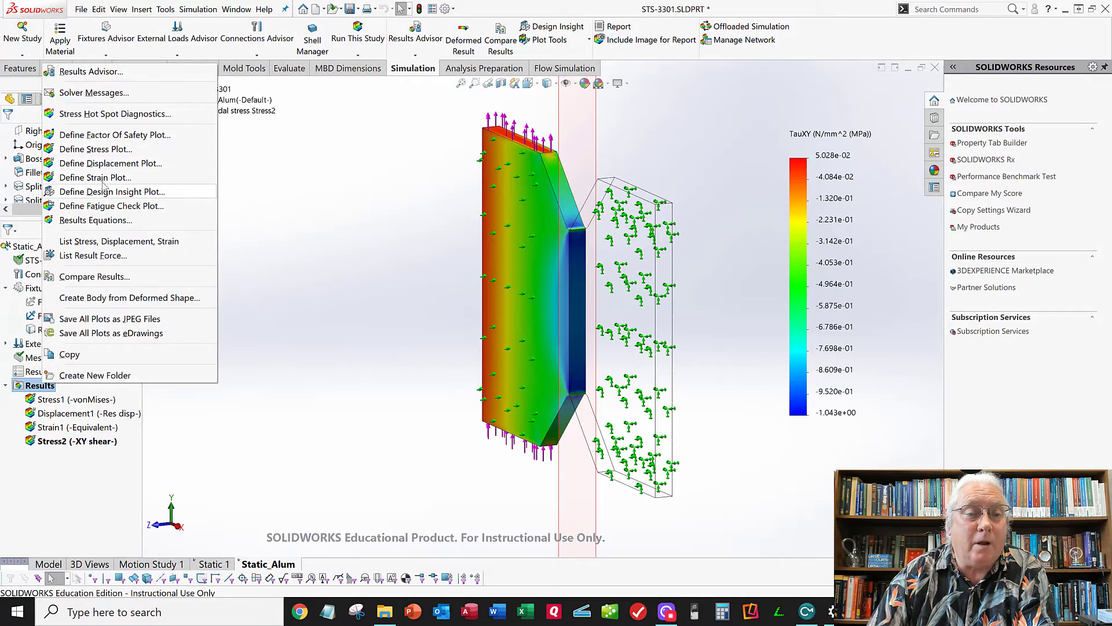
click(105, 164)
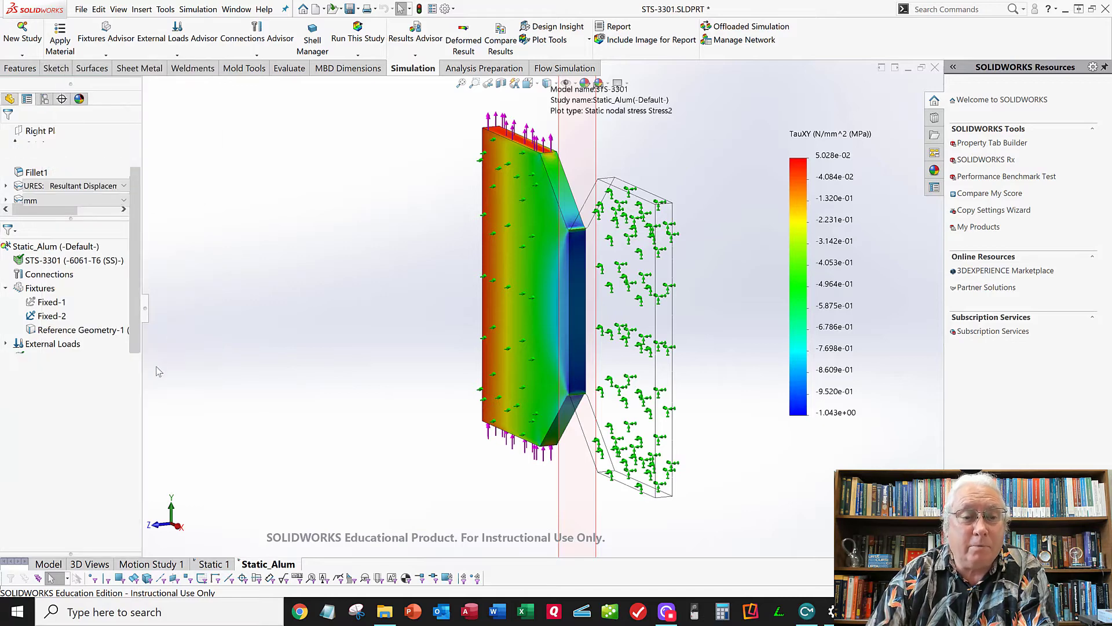
click(70, 187)
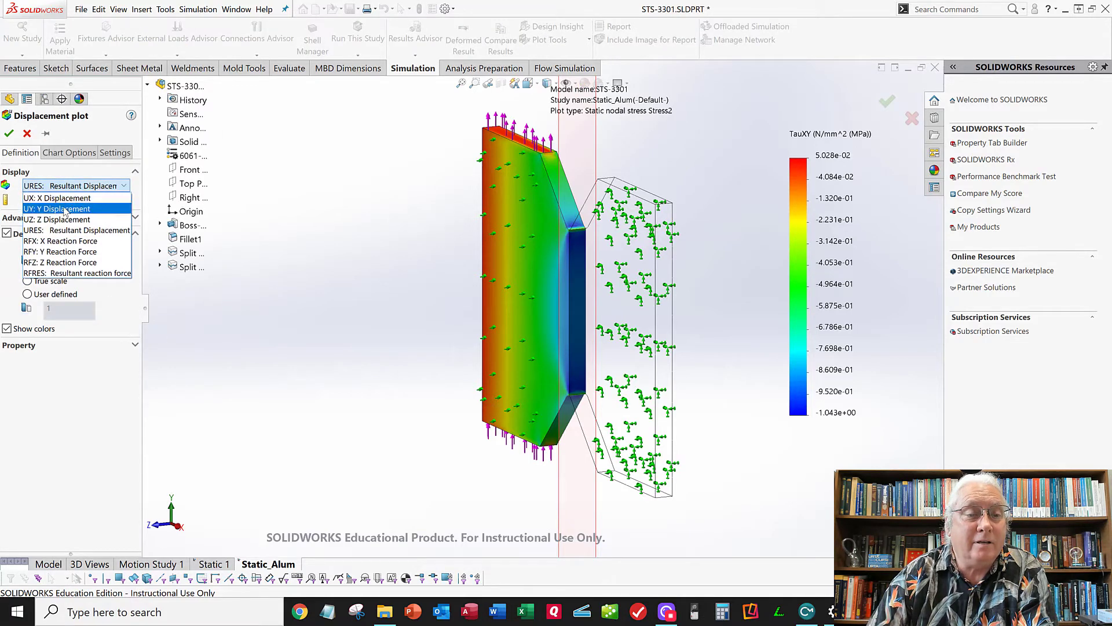
click(65, 211)
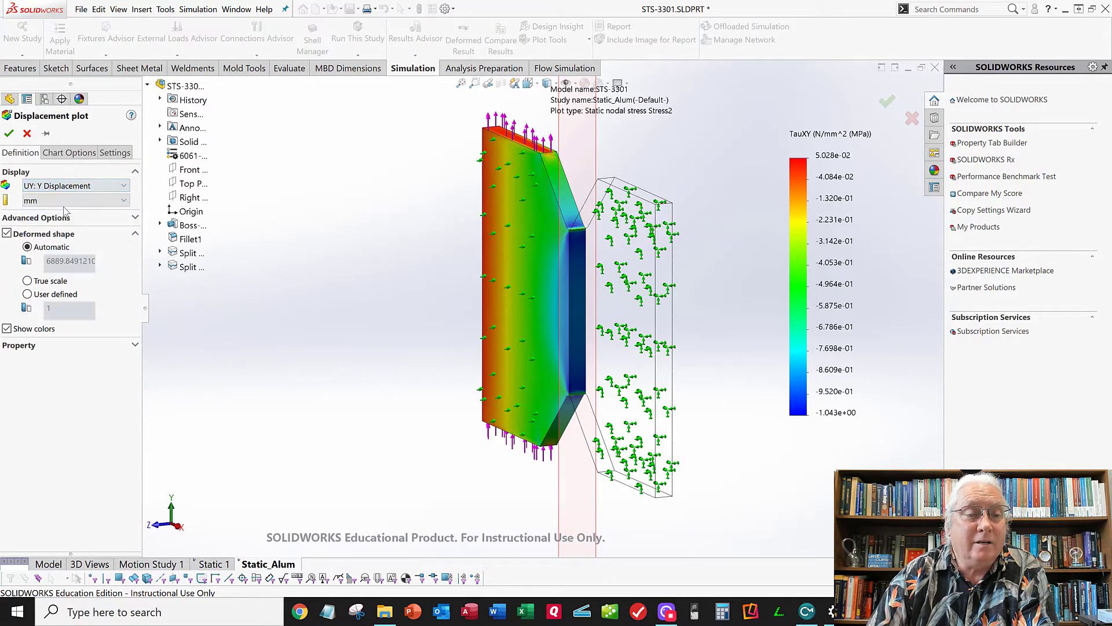
click(9, 134)
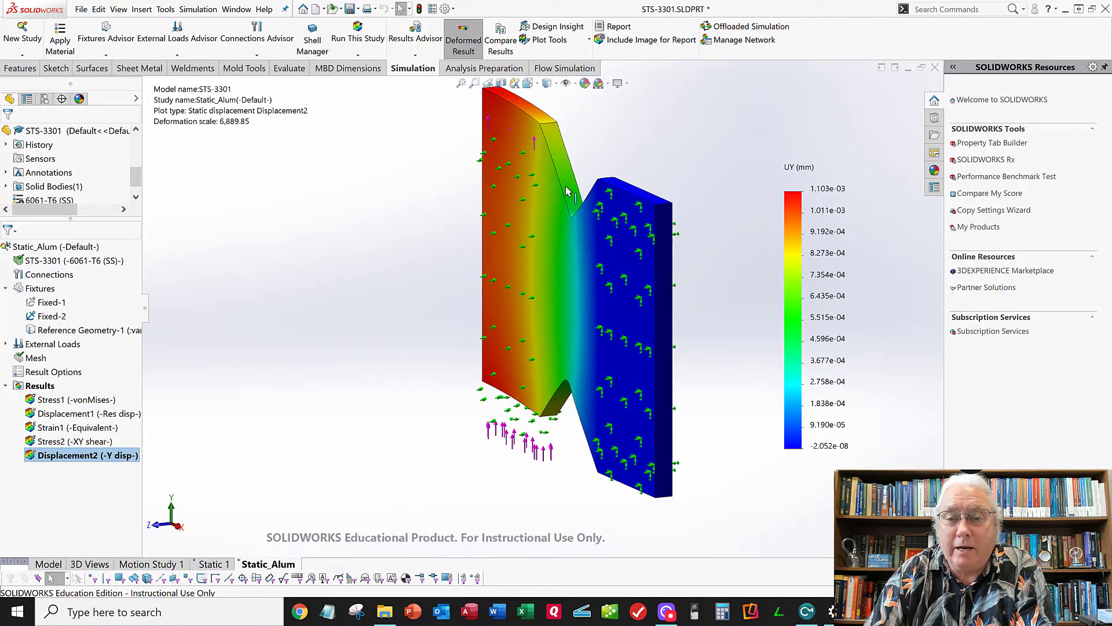
Show the Y displacement plot on the undeformed specimen and examine the displacement distribution across the notched section.
mouse_move(625, 260)
middle_down()
mouse_move(672, 228)
mouse_move(621, 263)
mouse_move(640, 255)
middle_up()
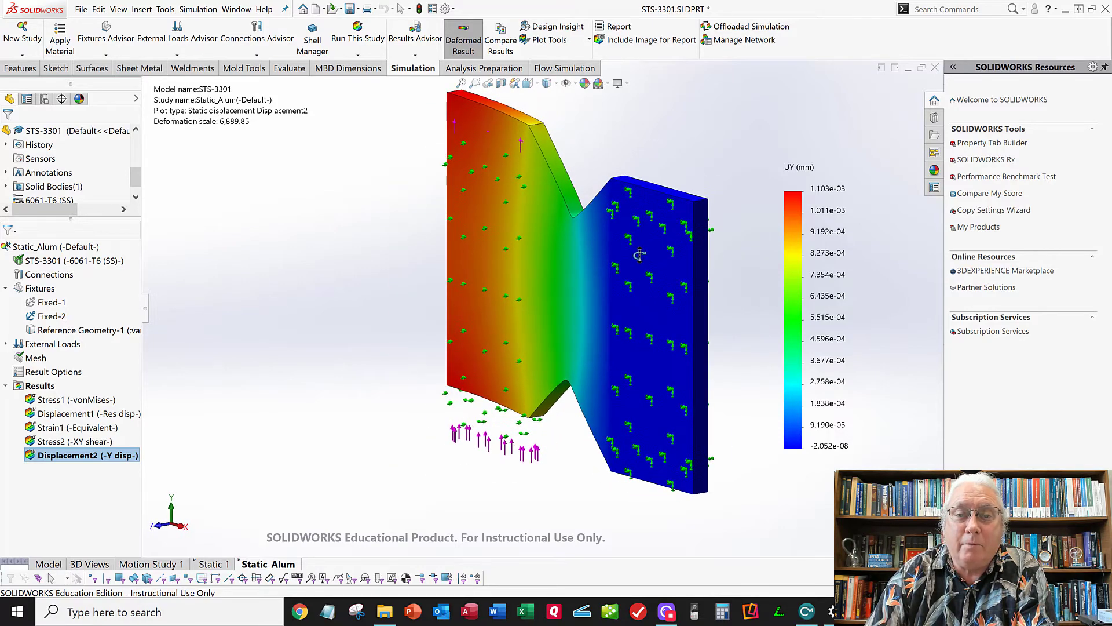
click(467, 50)
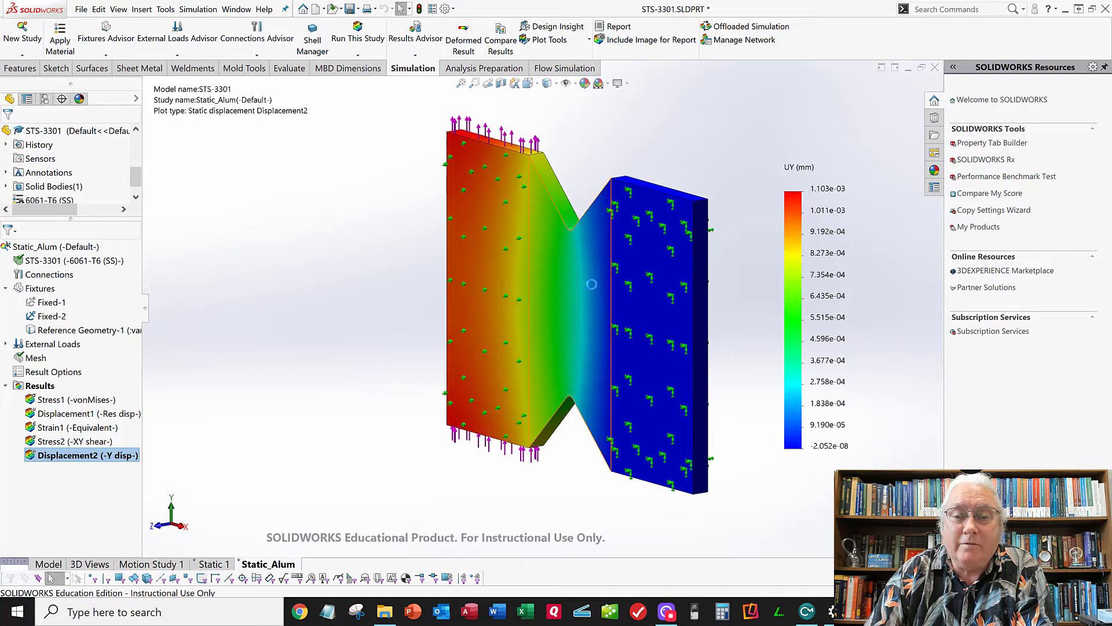
middle_drag(601, 281, 634, 255)
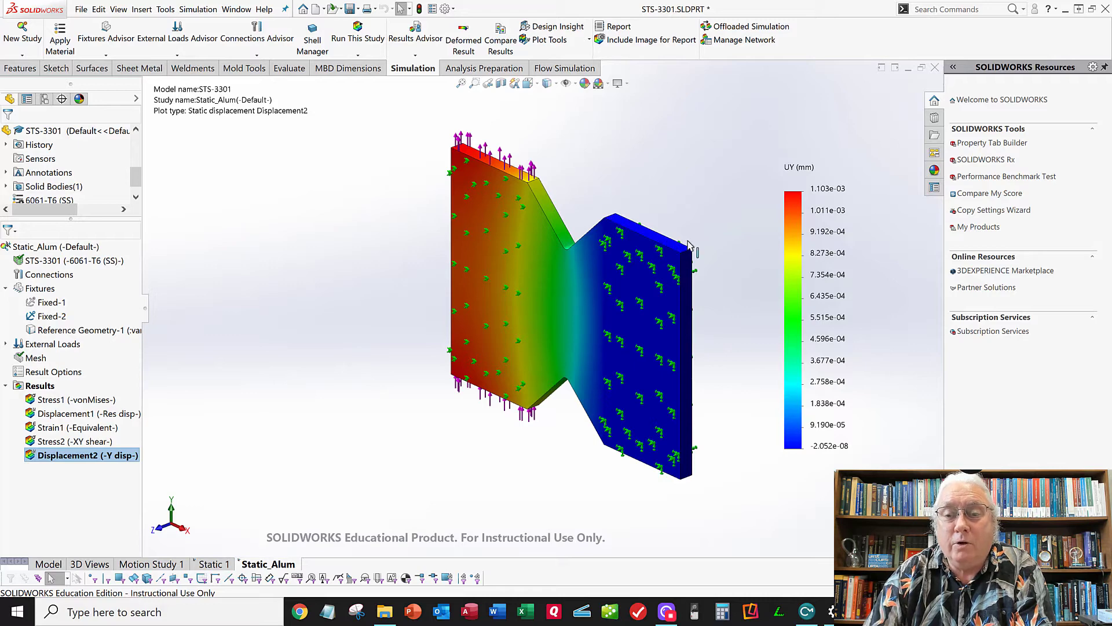
scroll(697, 243, down, 2)
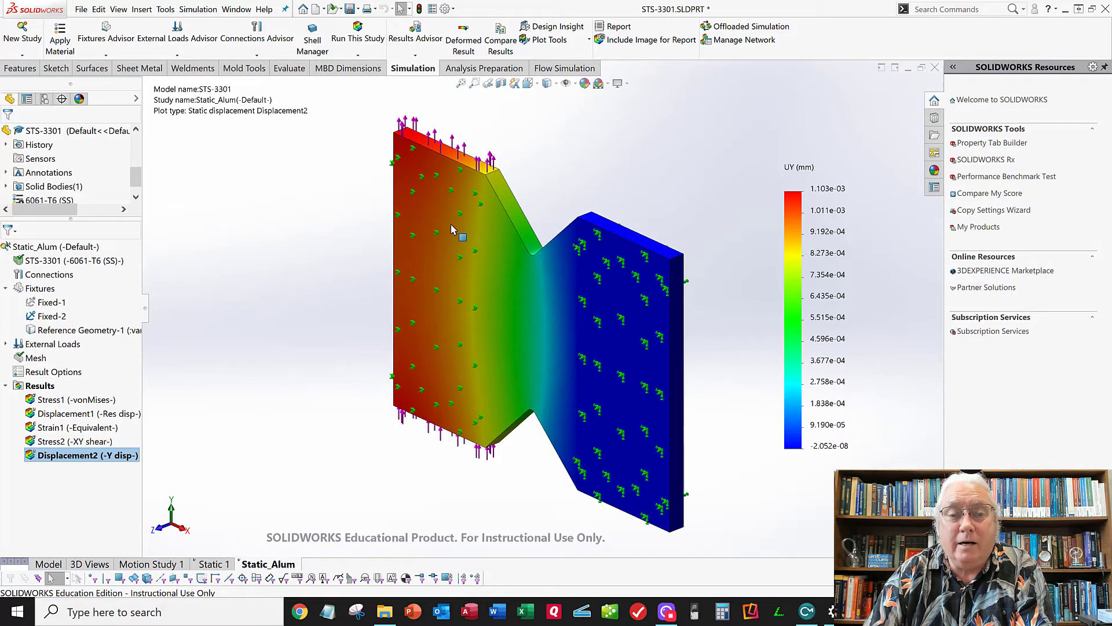
Collapse the Static_Alum results and create a new static study named Stati_Composite.
click(6, 386)
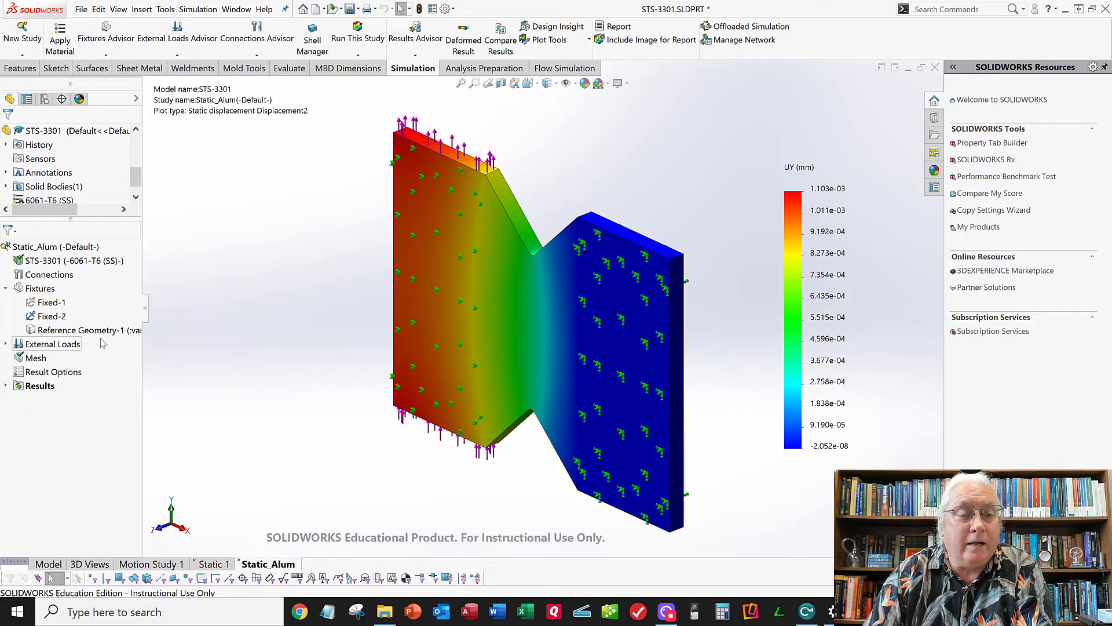
scroll(76, 174, down, 3)
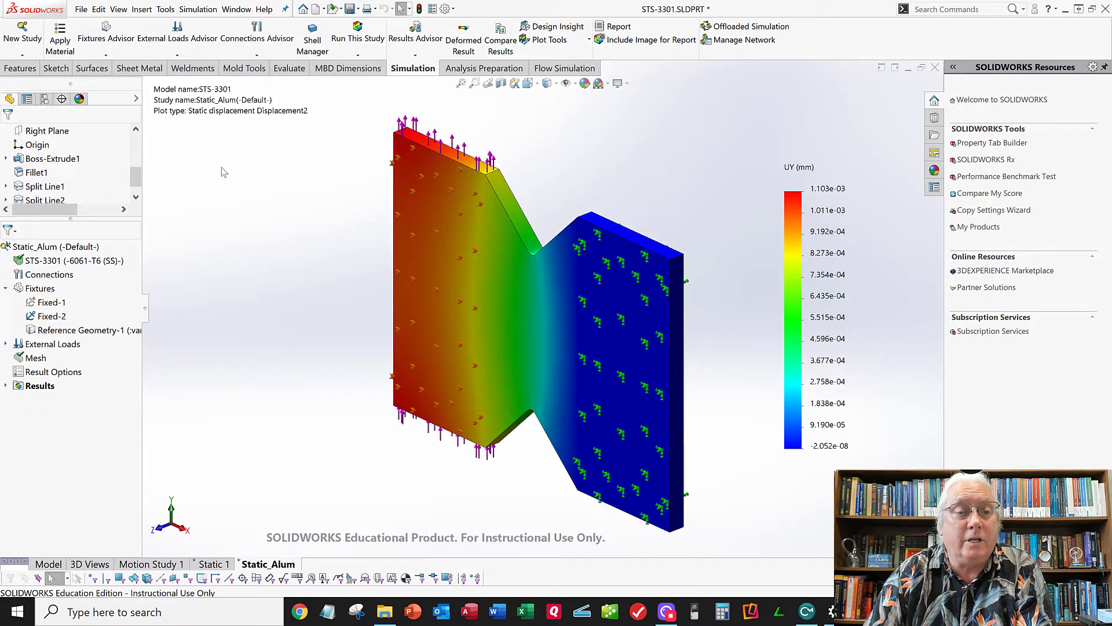
click(28, 56)
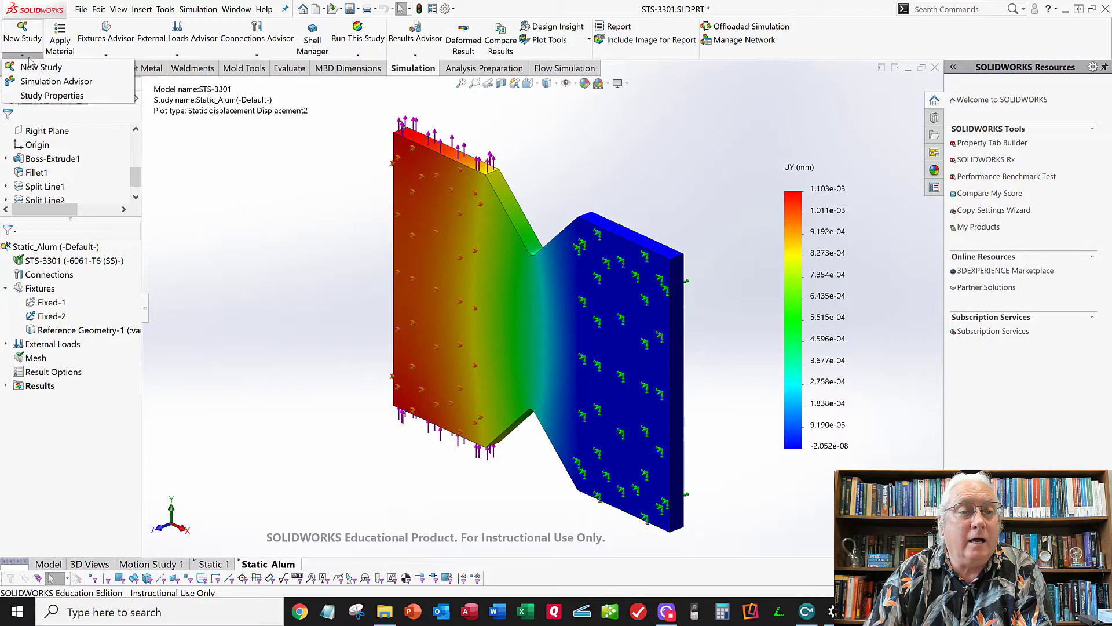
click(31, 69)
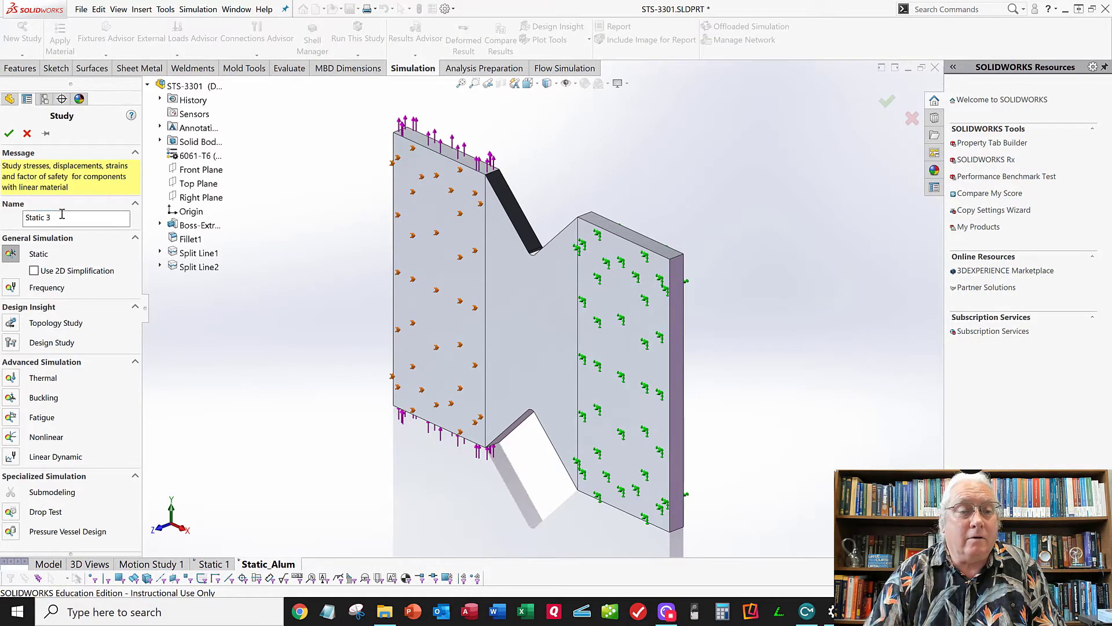
click(84, 217)
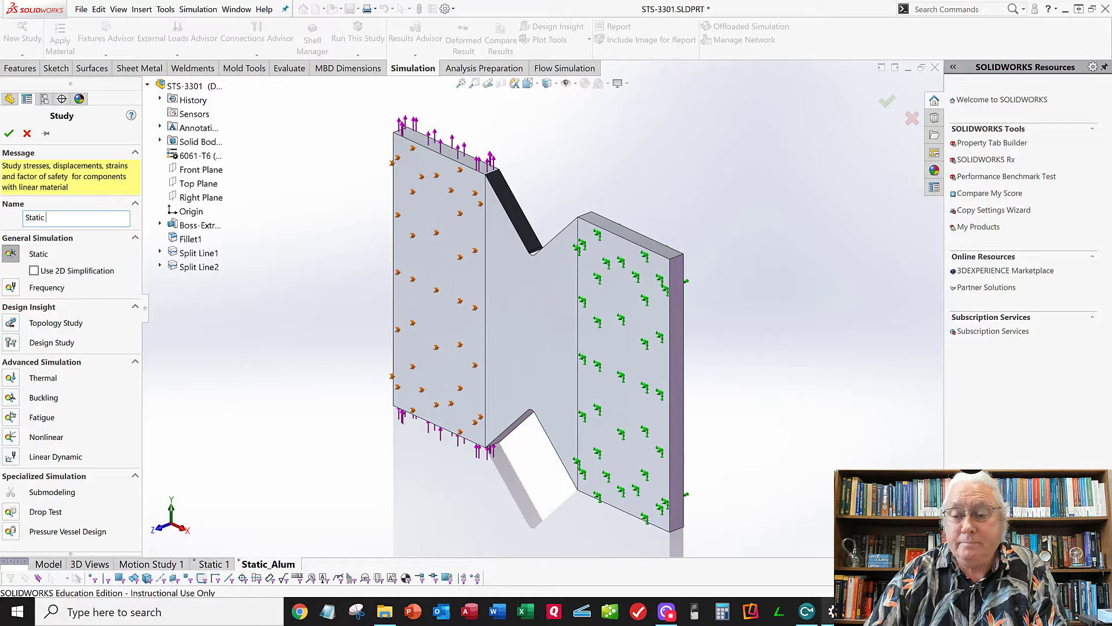
key(BackSpace)
key(BackSpace)
text(_Composite)
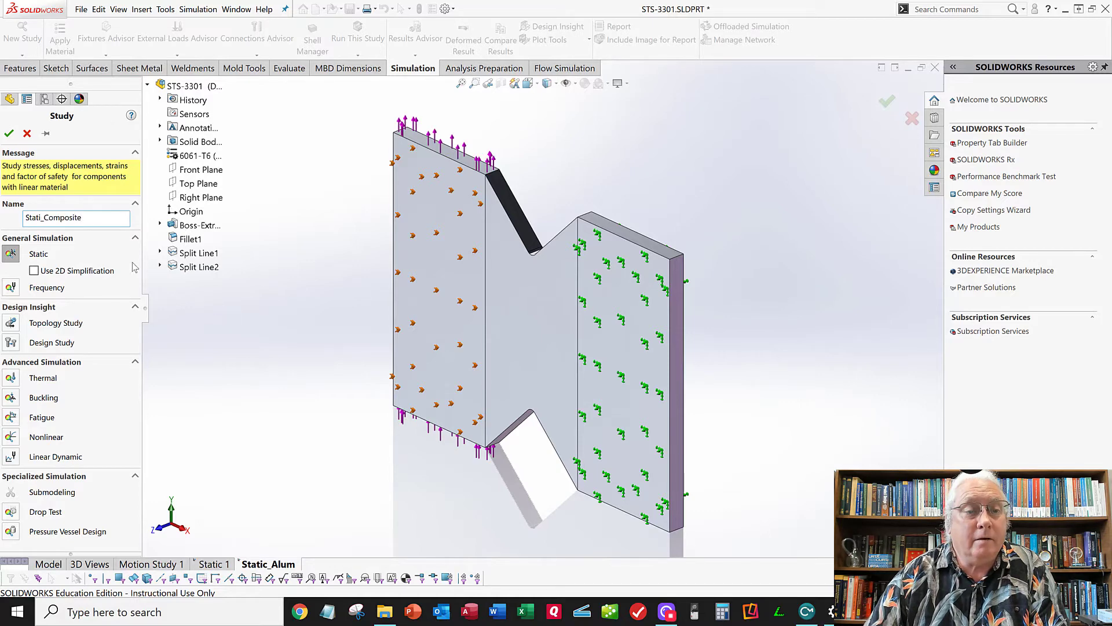
click(9, 134)
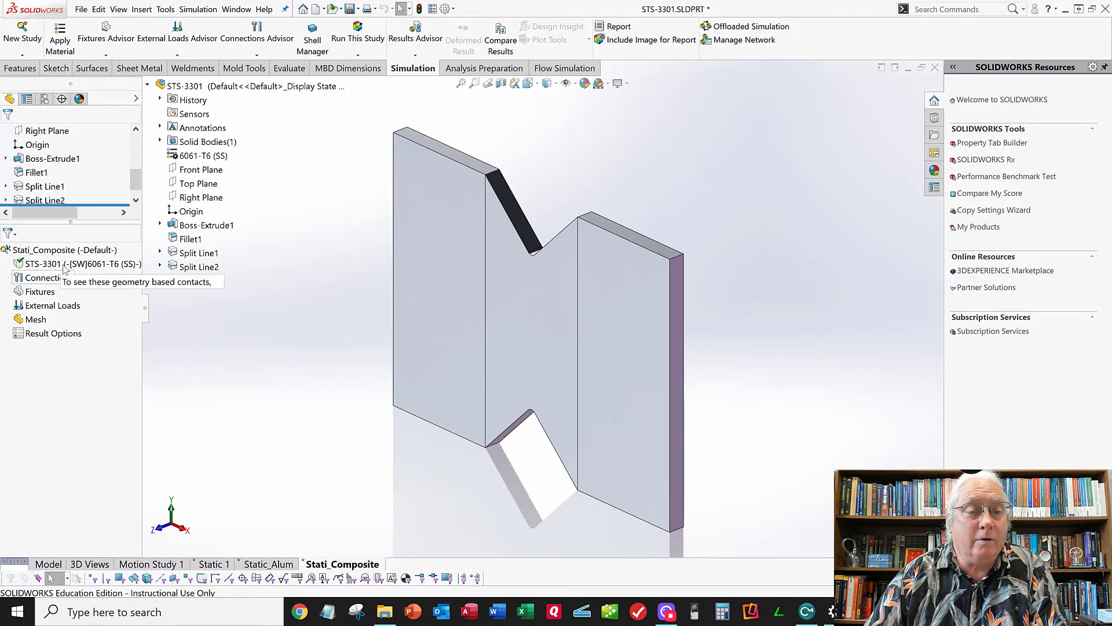
Copy the Static_Alum study to a new static study named Static_Composite, using the Default configuration.
click(287, 565)
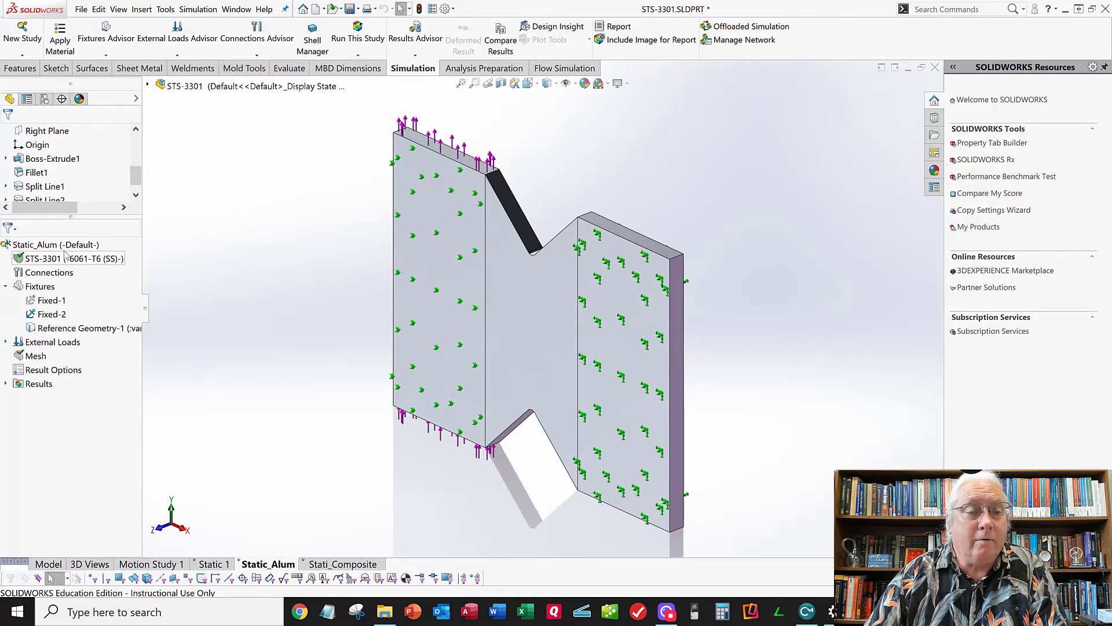
right_click(64, 248)
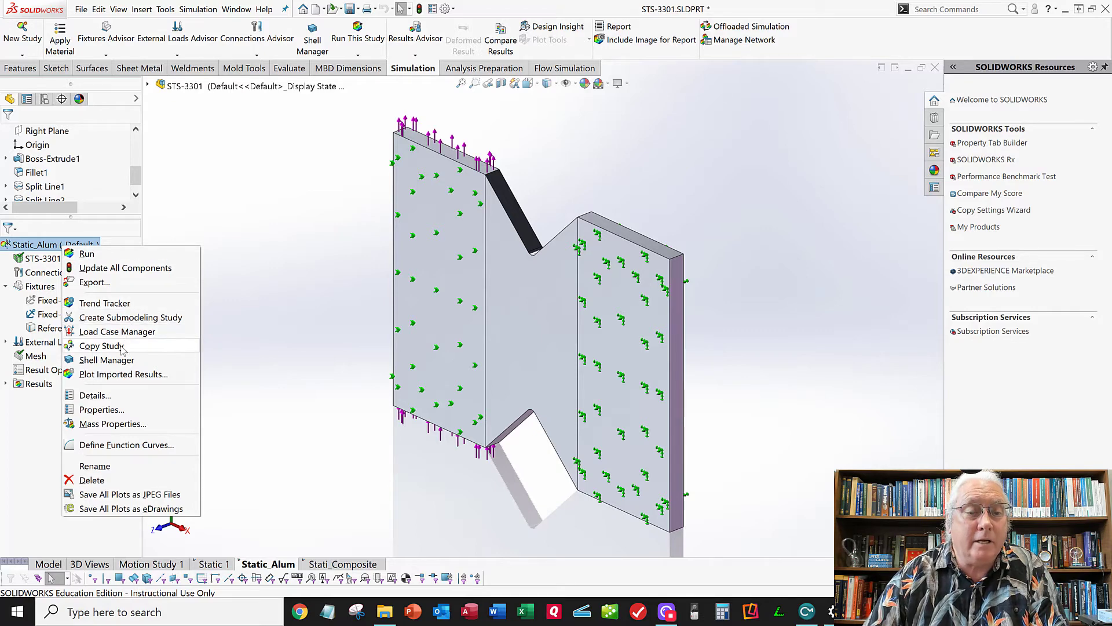
click(101, 346)
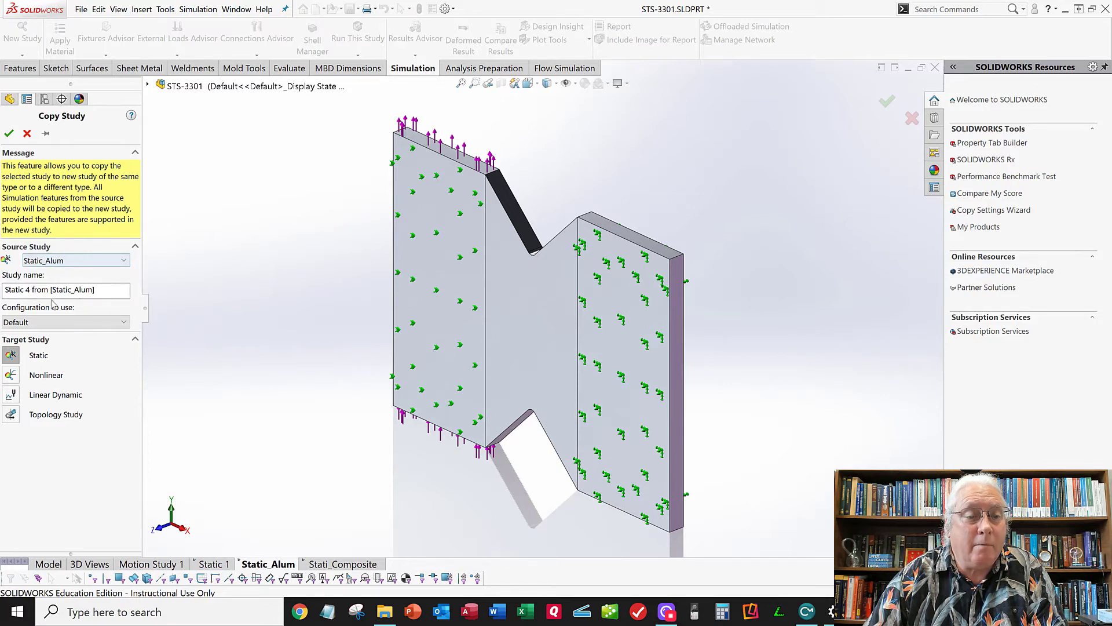
drag(24, 291, 121, 296)
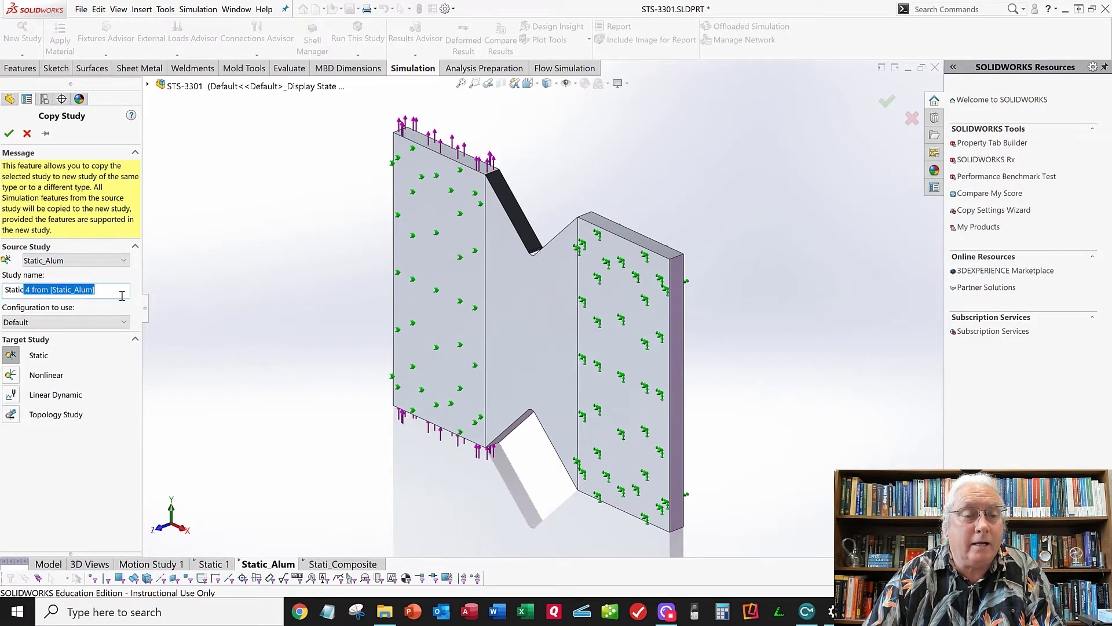
text(_Comppo)
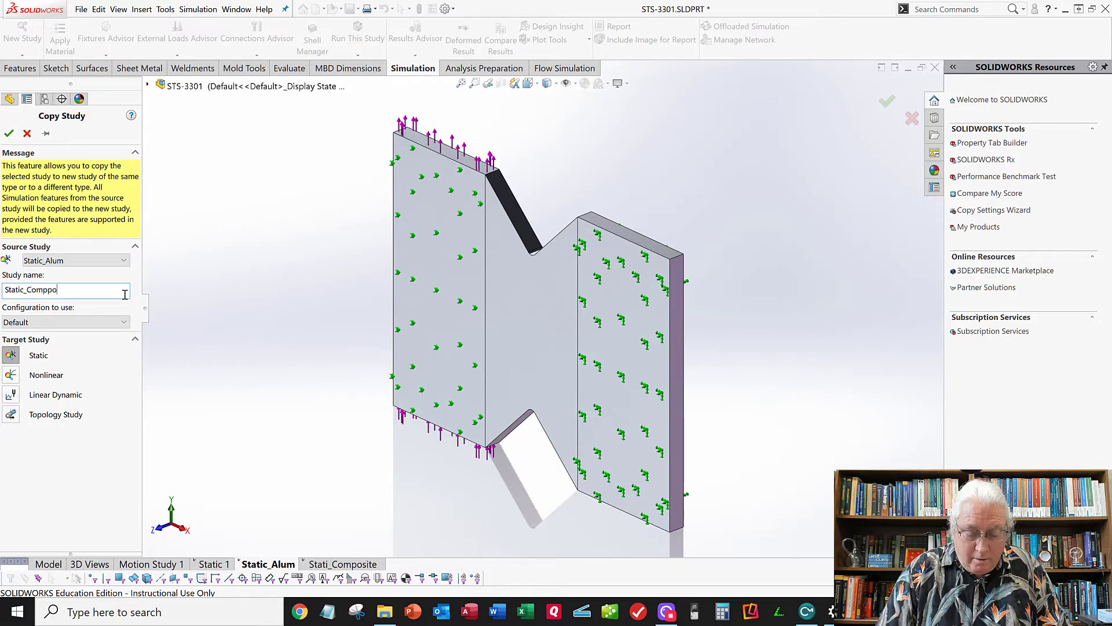
key(BackSpace)
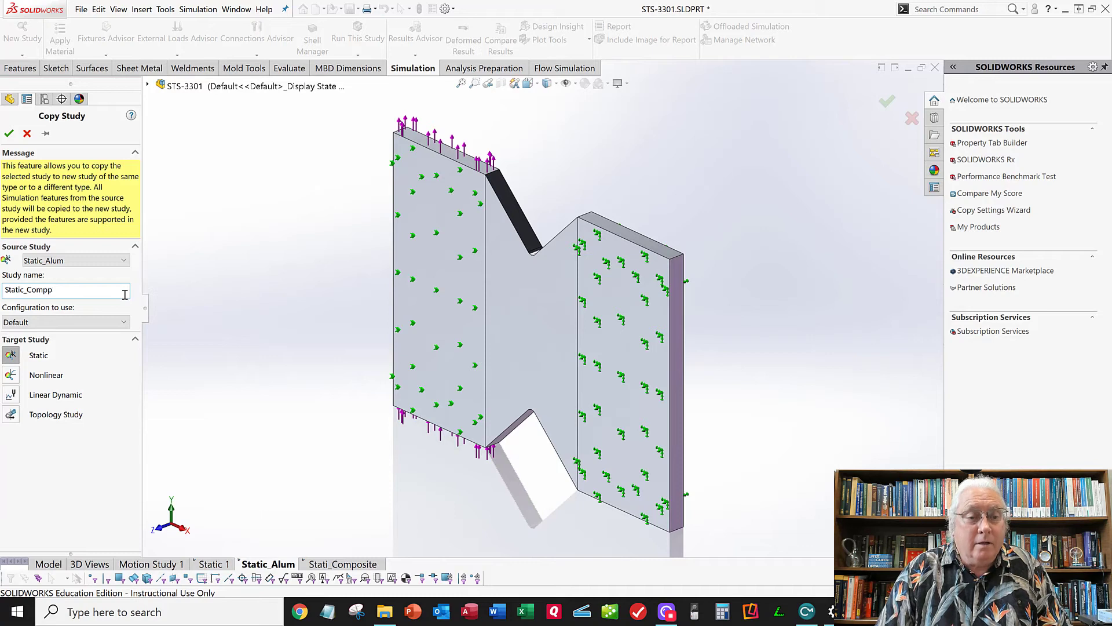
text(Composite)
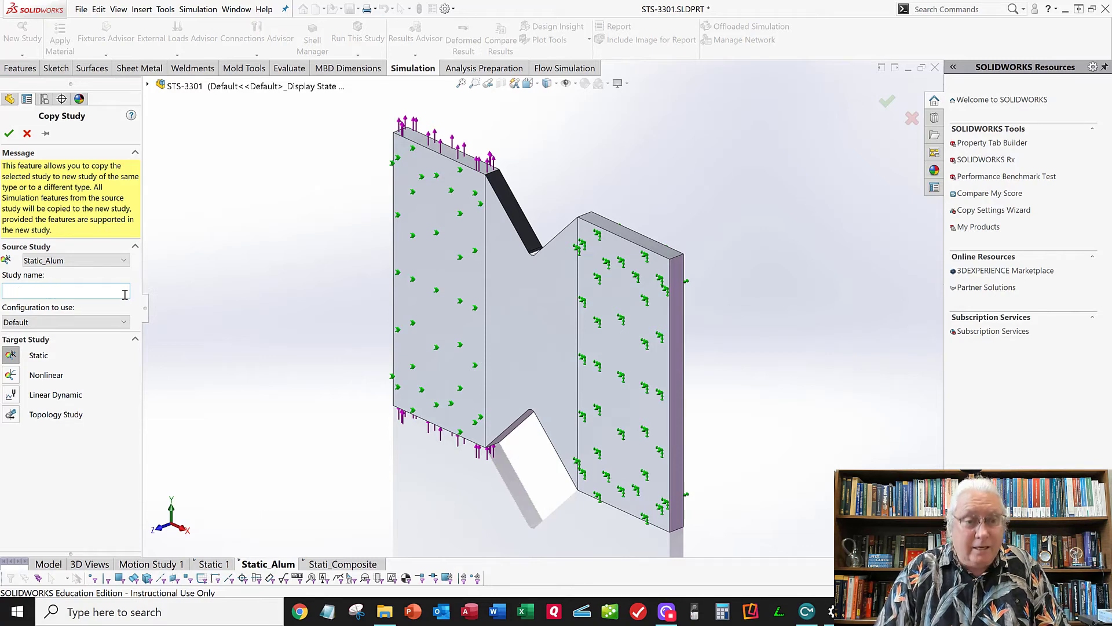
click(10, 134)
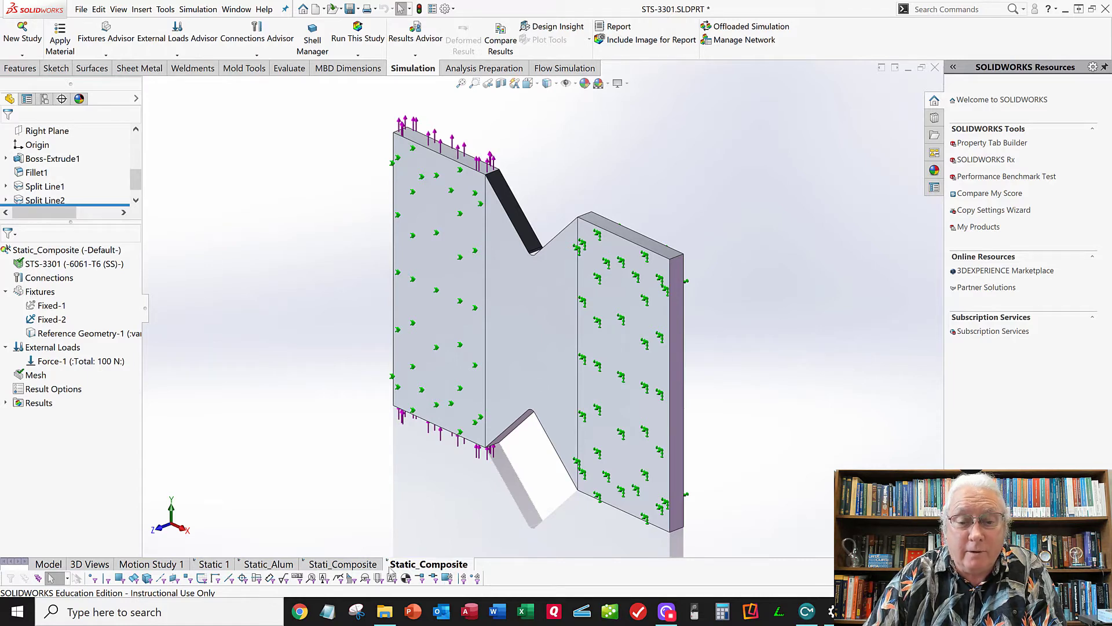
Delete the empty Stati_Composite study with its results data and make Static_Composite the active study.
click(360, 566)
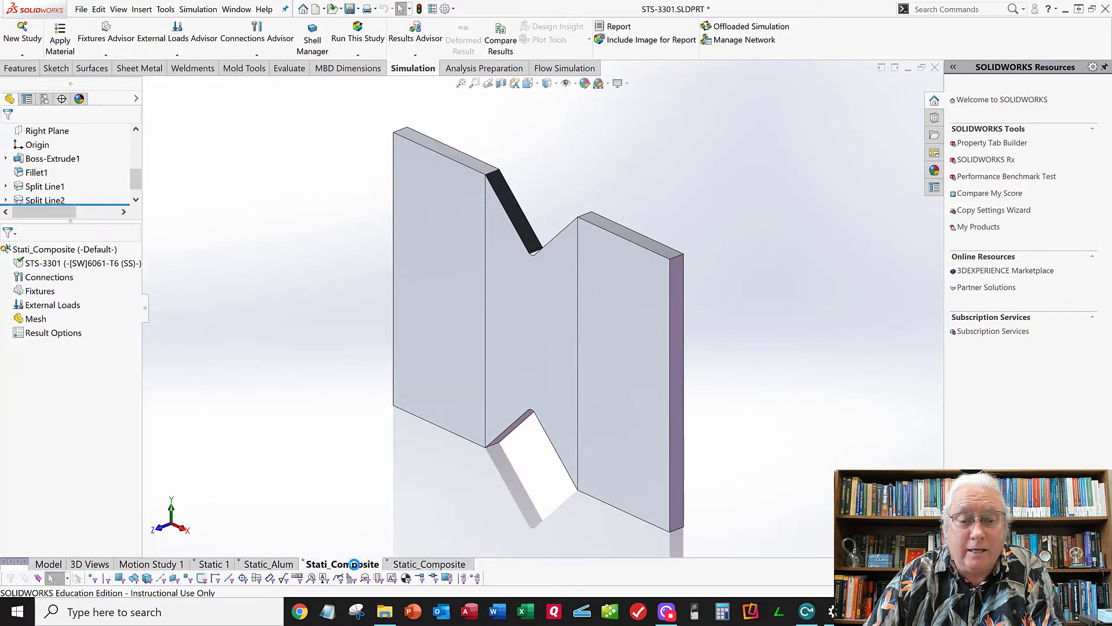
right_click(355, 568)
click(348, 501)
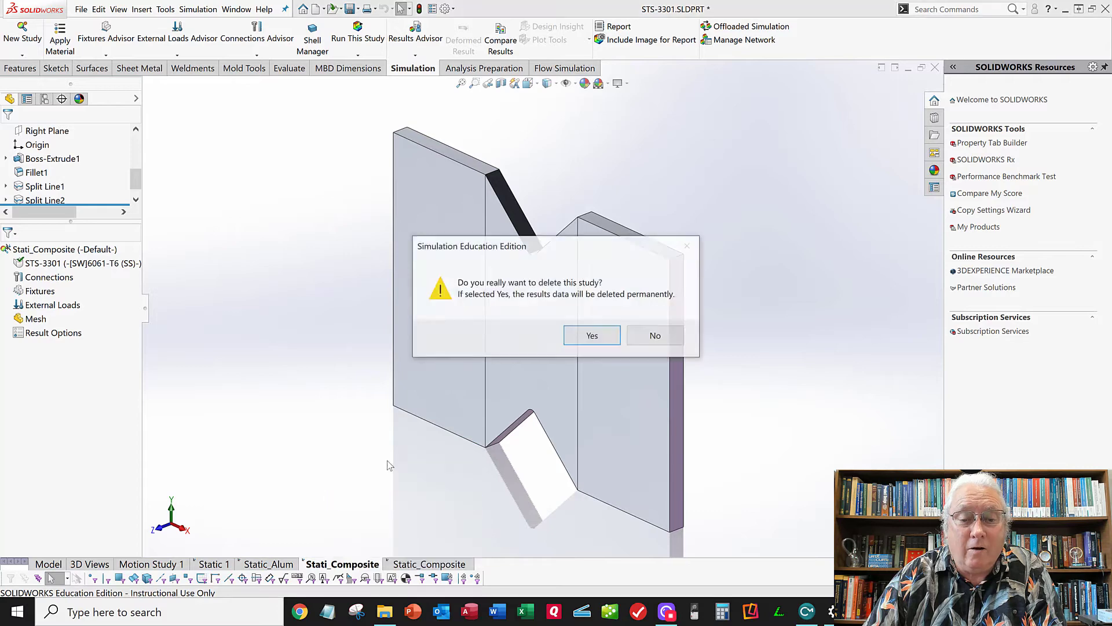
click(588, 336)
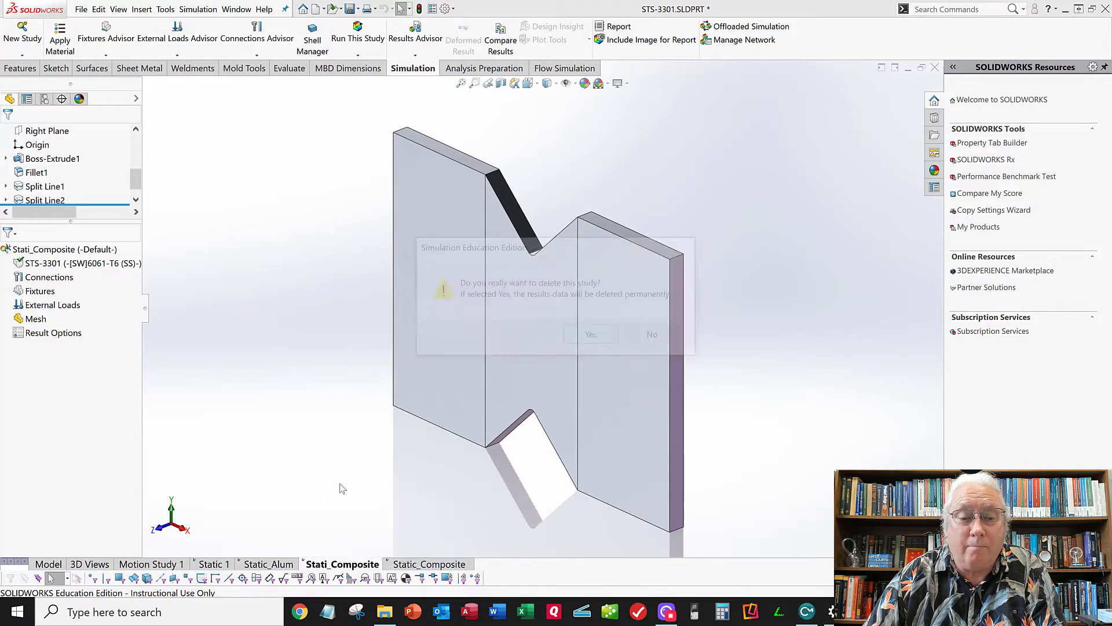
click(270, 565)
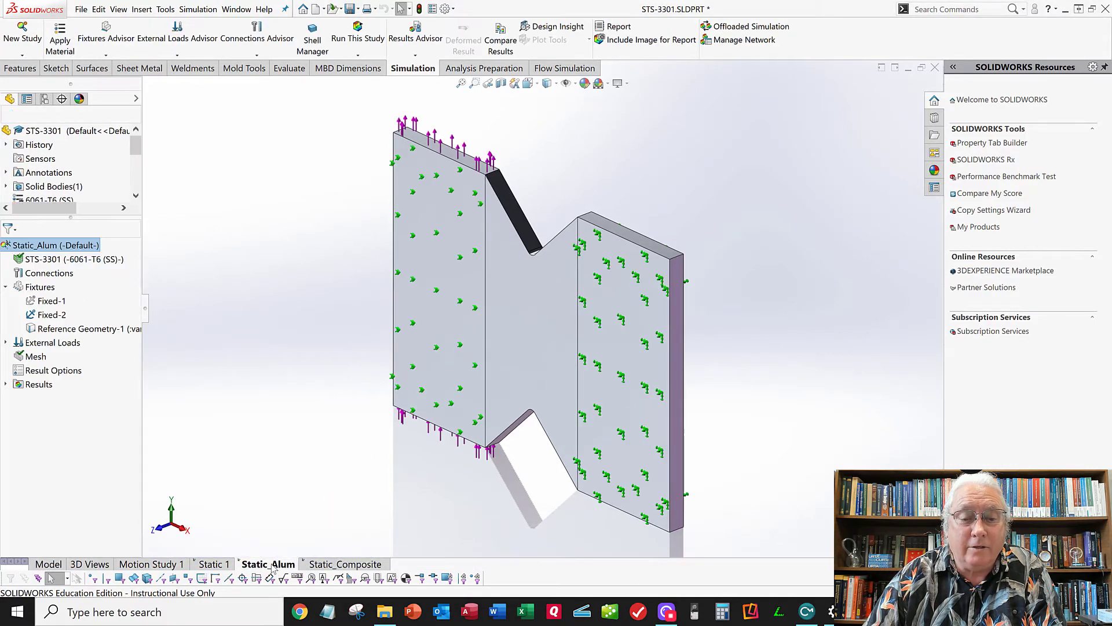
click(345, 565)
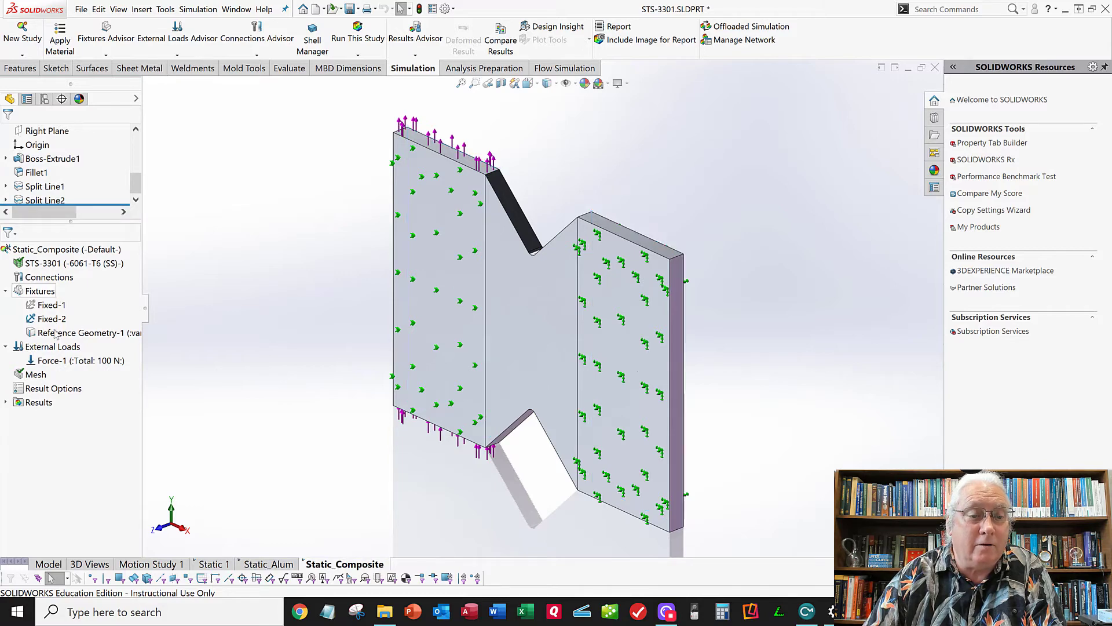
Open the material settings for the STS-3301 body in Static_Composite and select the custom material in the TSU library's Composite category.
right_click(51, 267)
key(Escape)
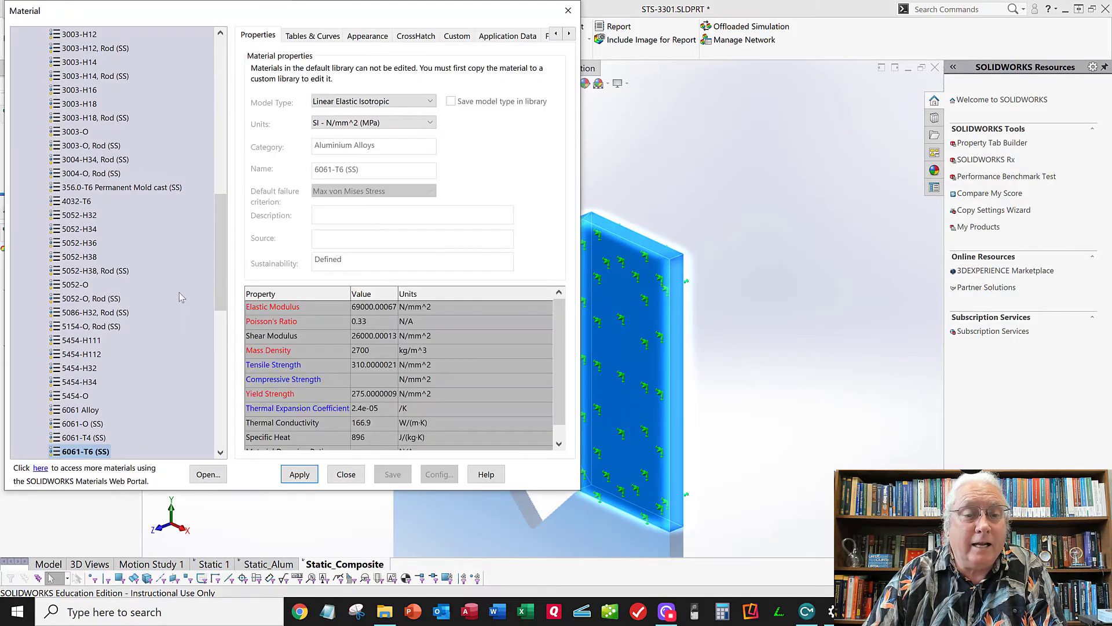
drag(220, 278, 190, 89)
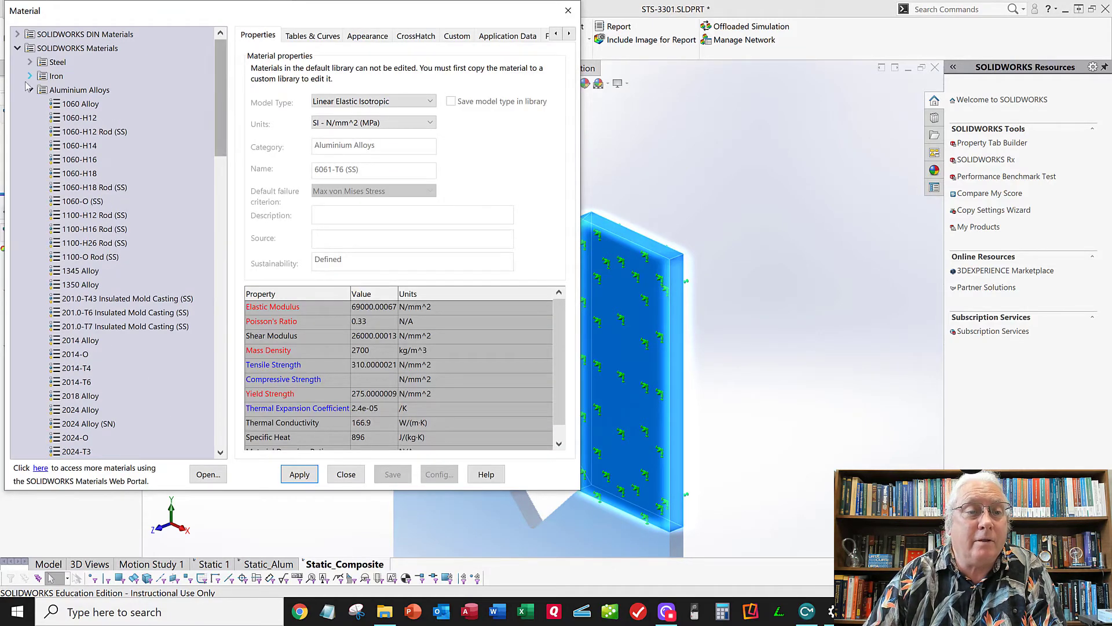
click(17, 48)
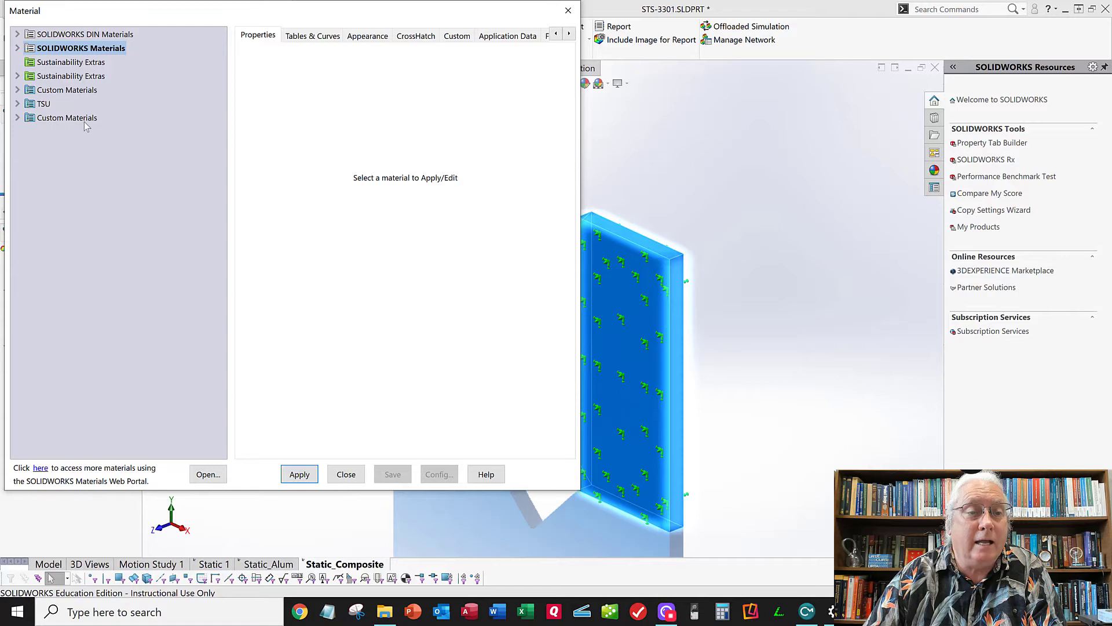
click(17, 104)
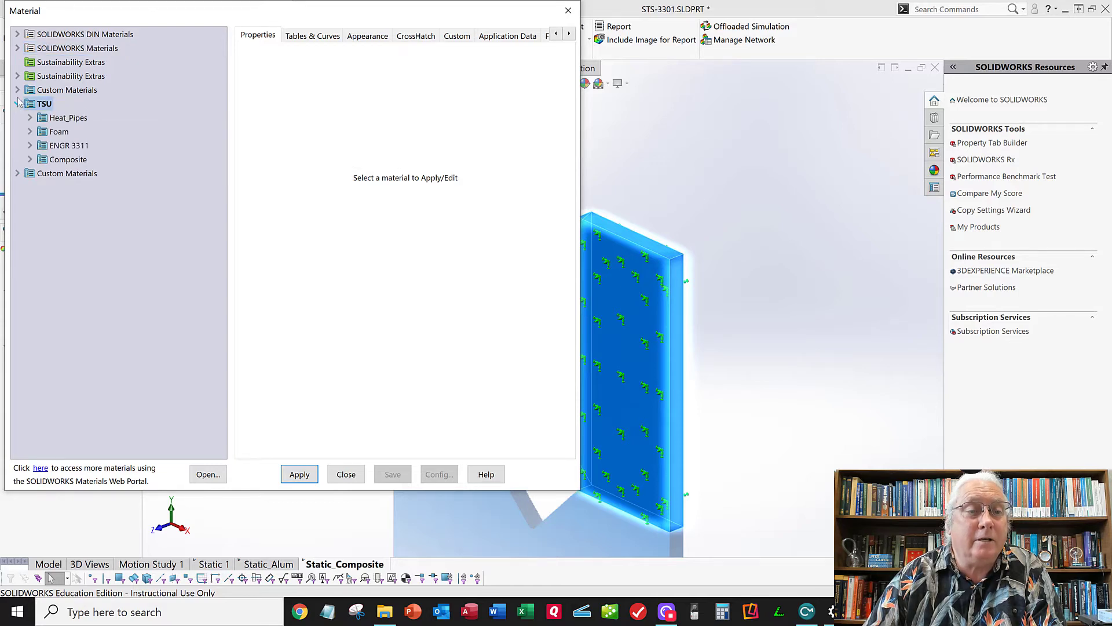
click(29, 159)
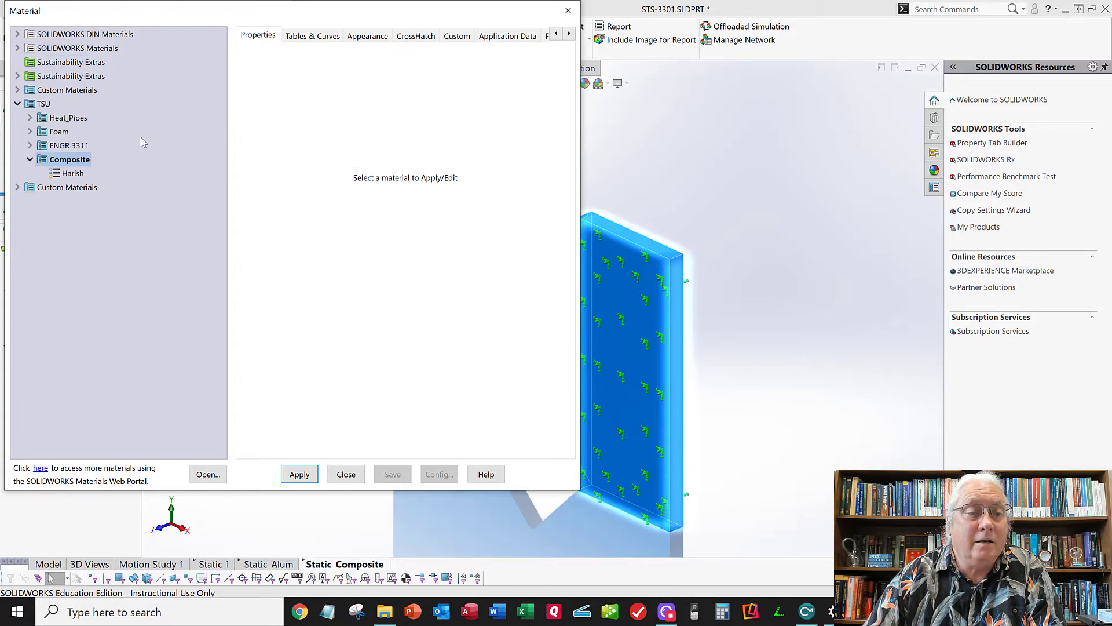
click(78, 173)
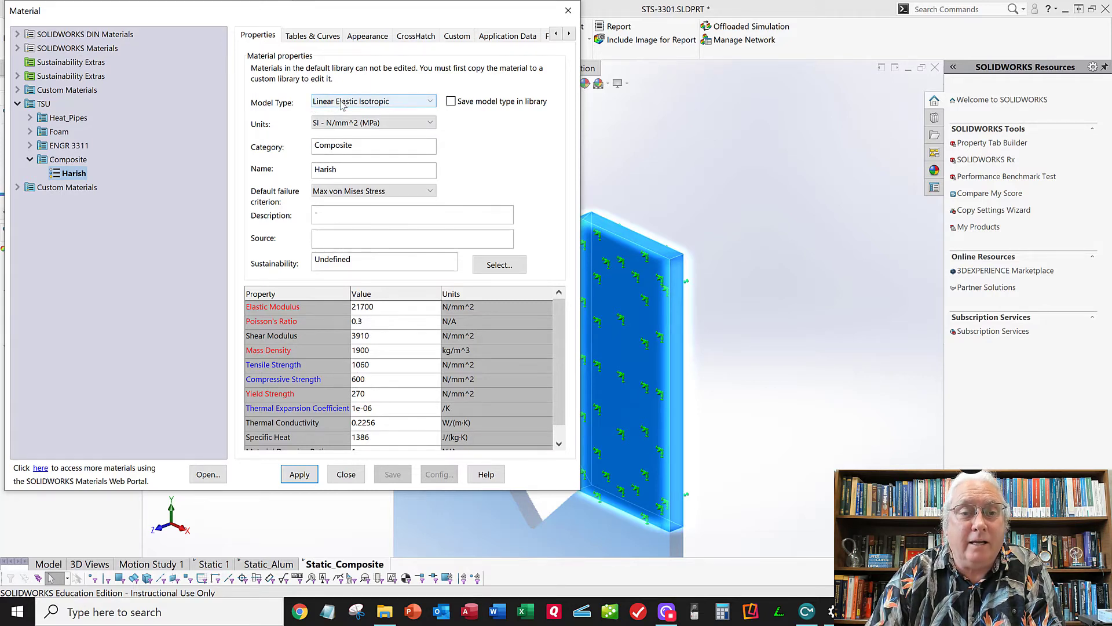
Set the composite's model type to Linear Elastic Orthotropic with Front Plane as reference geometry, and apply the material to the part.
click(369, 103)
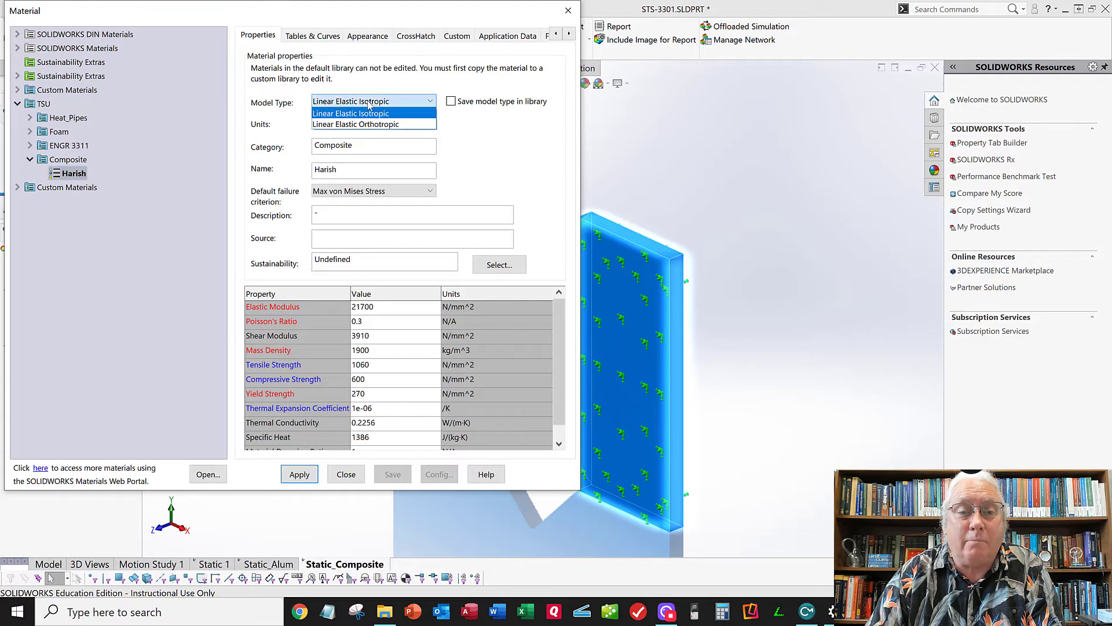
click(398, 125)
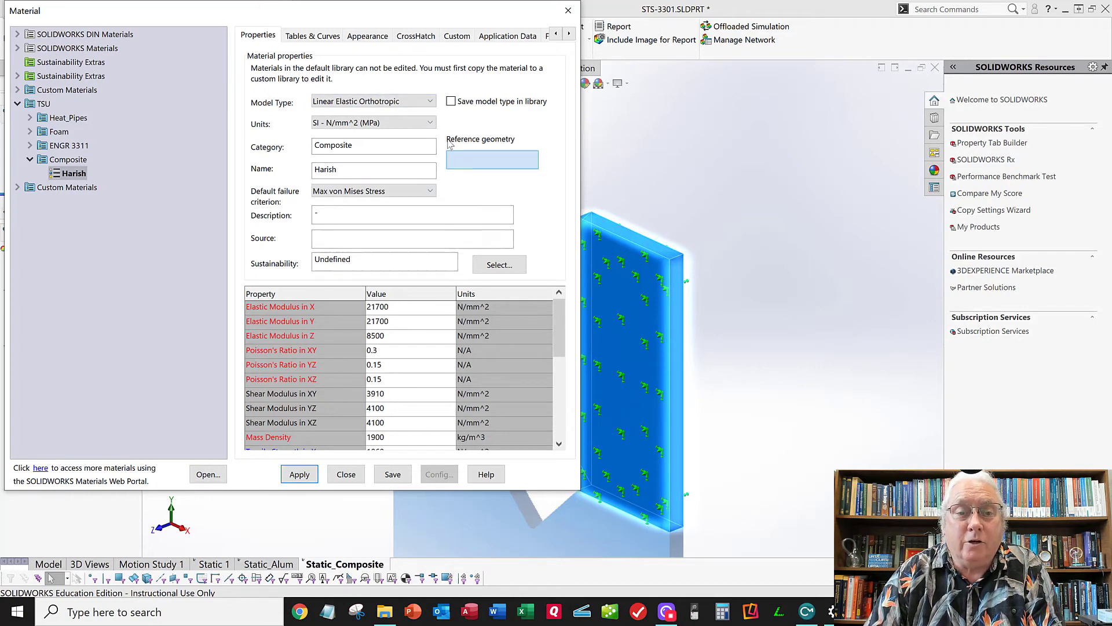
drag(449, 16, 345, 68)
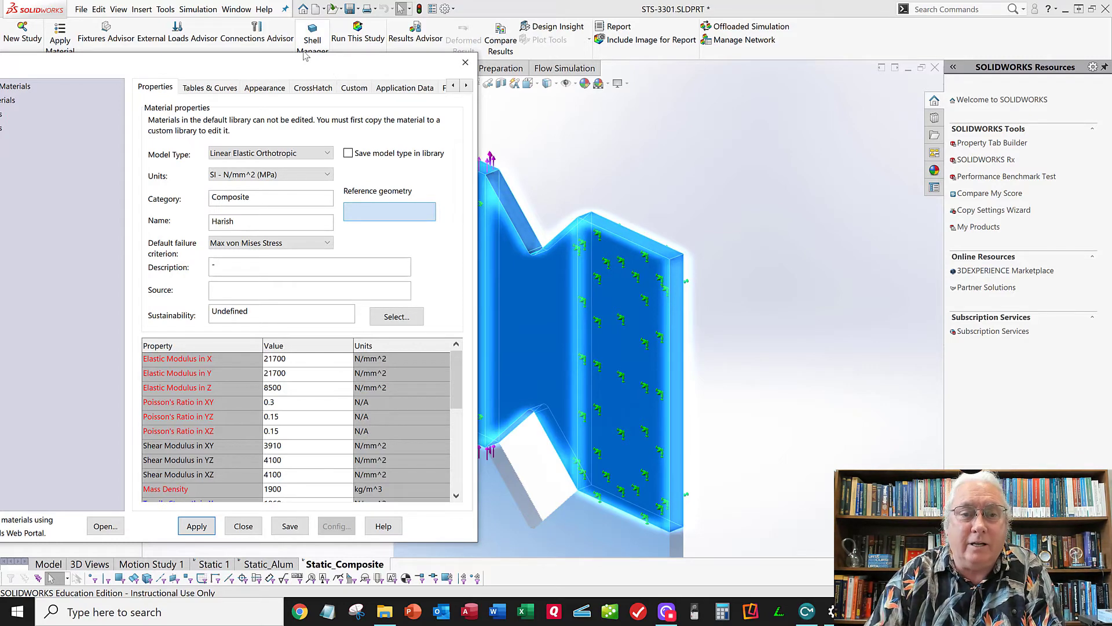
drag(313, 72, 882, 103)
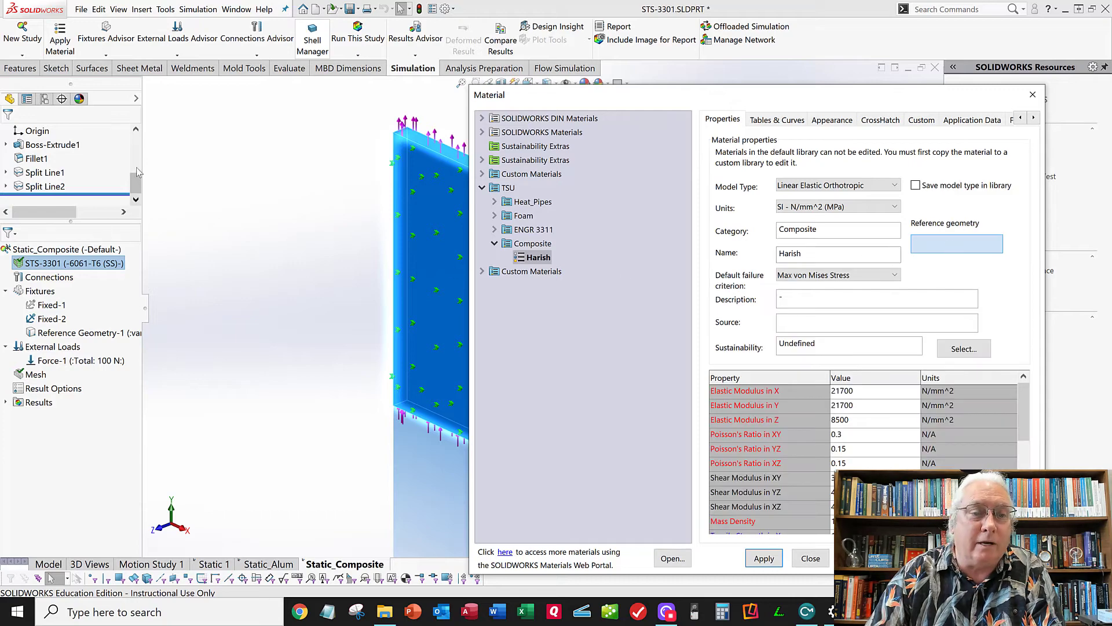
click(137, 145)
click(135, 144)
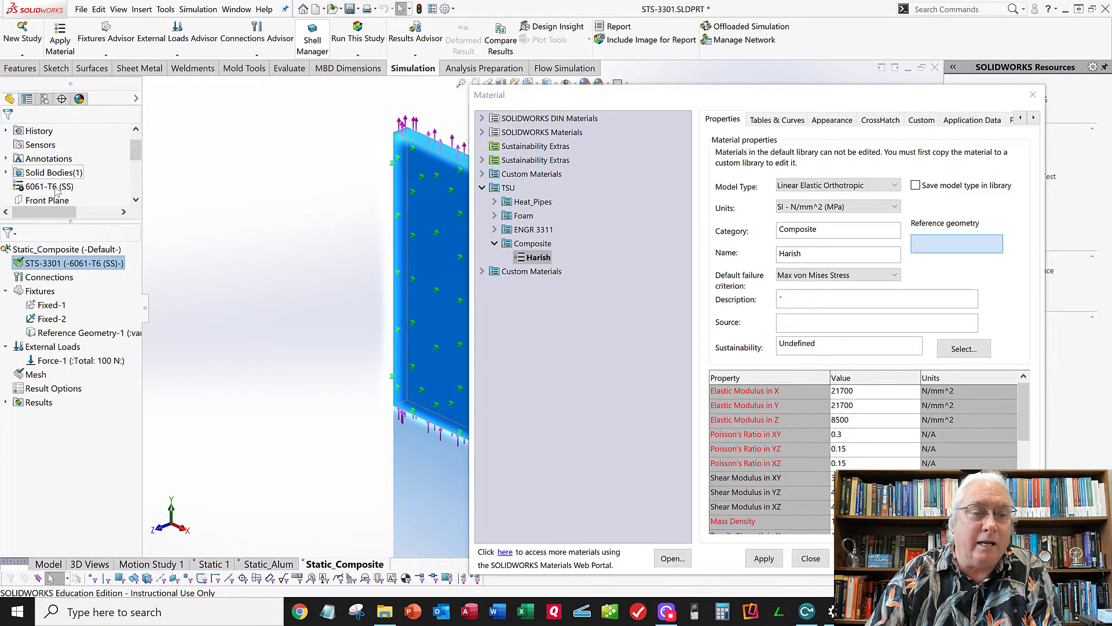
click(55, 199)
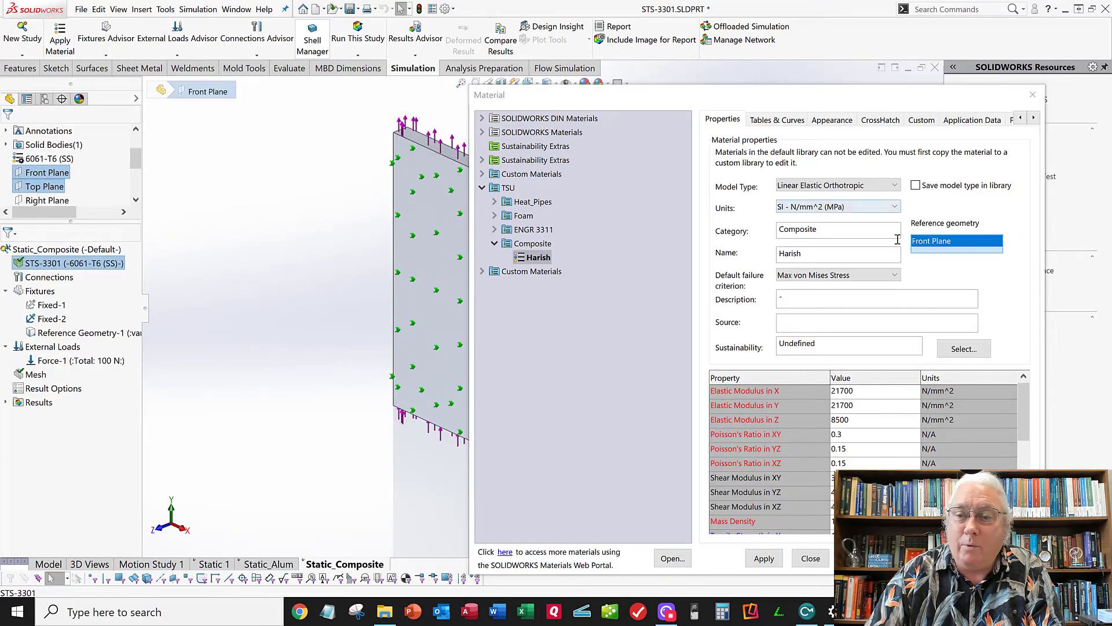
click(763, 558)
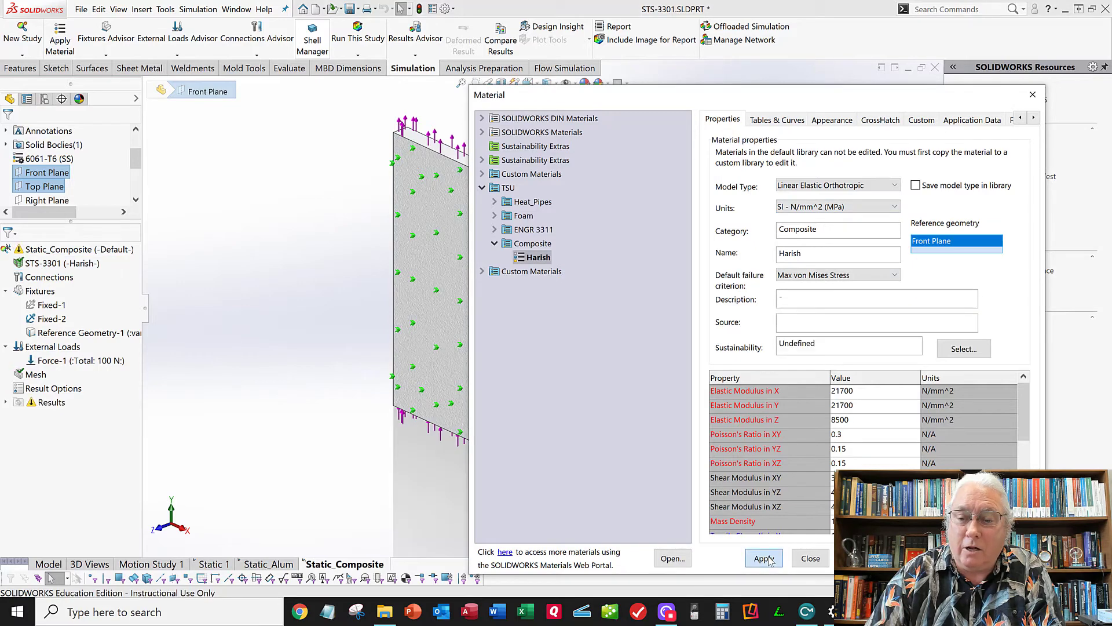
click(810, 558)
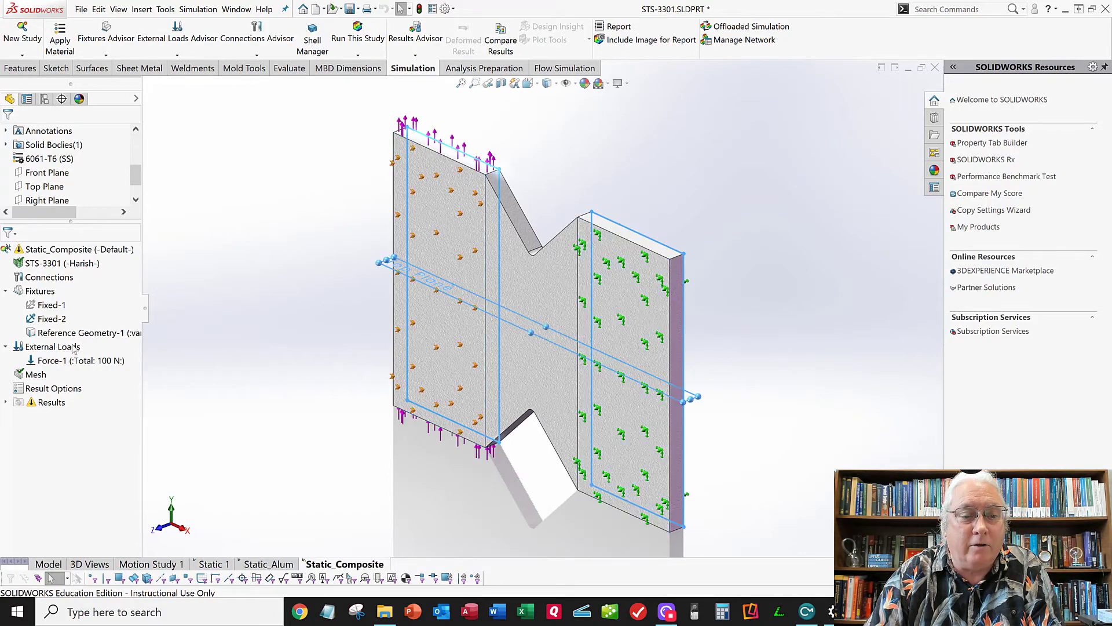
click(5, 402)
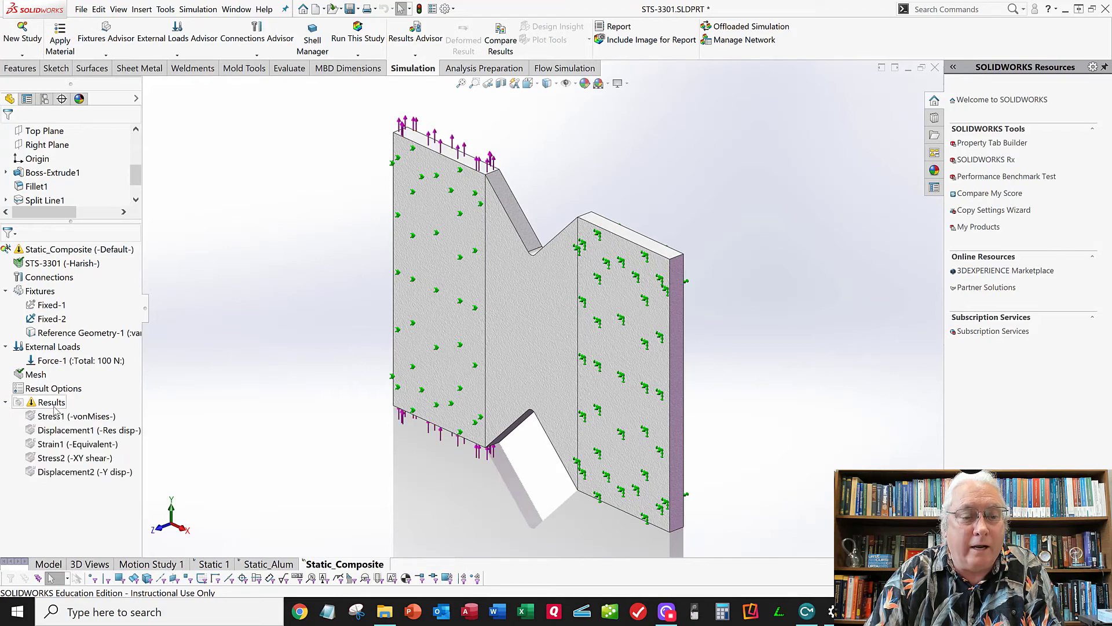
click(5, 402)
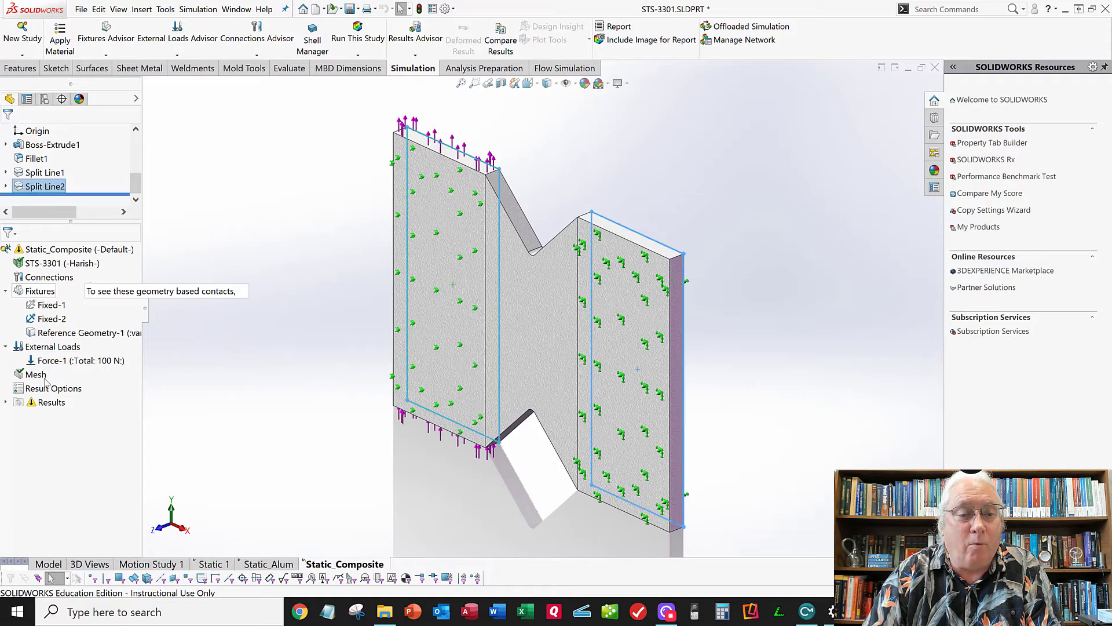
Start a new mesh with custom standard mesh parameters and halve the global element size to 0.59943422 mm.
click(358, 56)
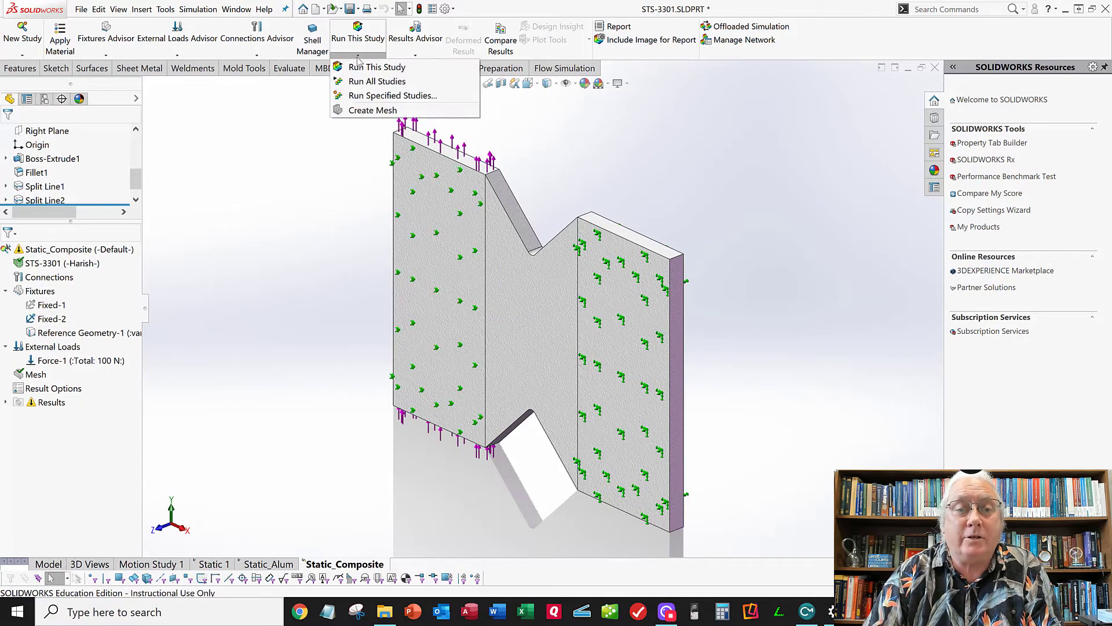
click(359, 111)
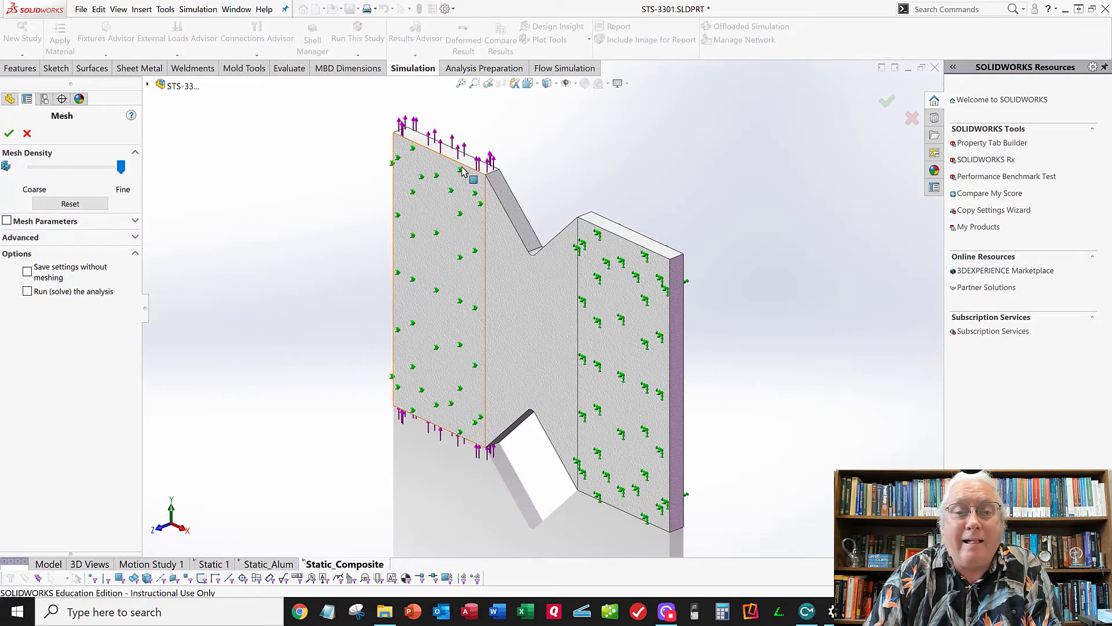
click(135, 238)
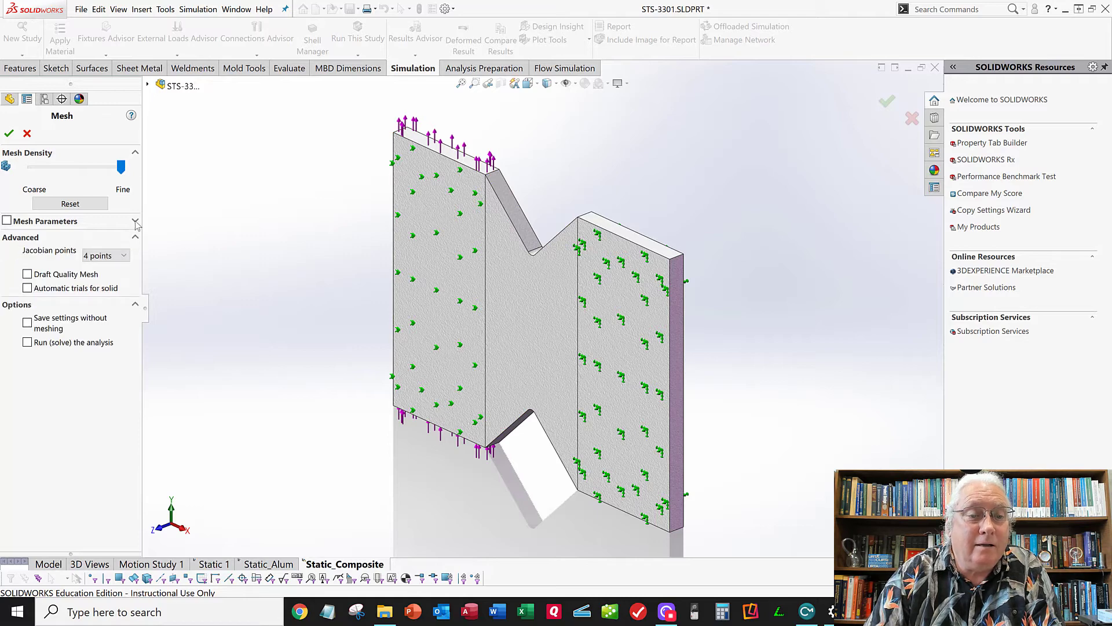
click(136, 222)
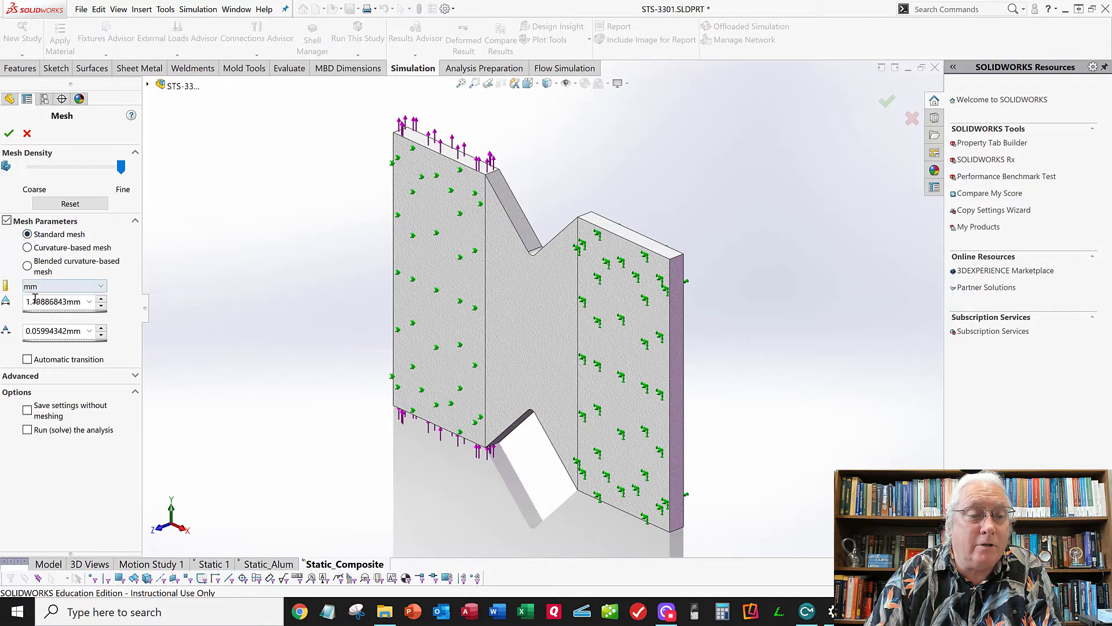
double_click(65, 302)
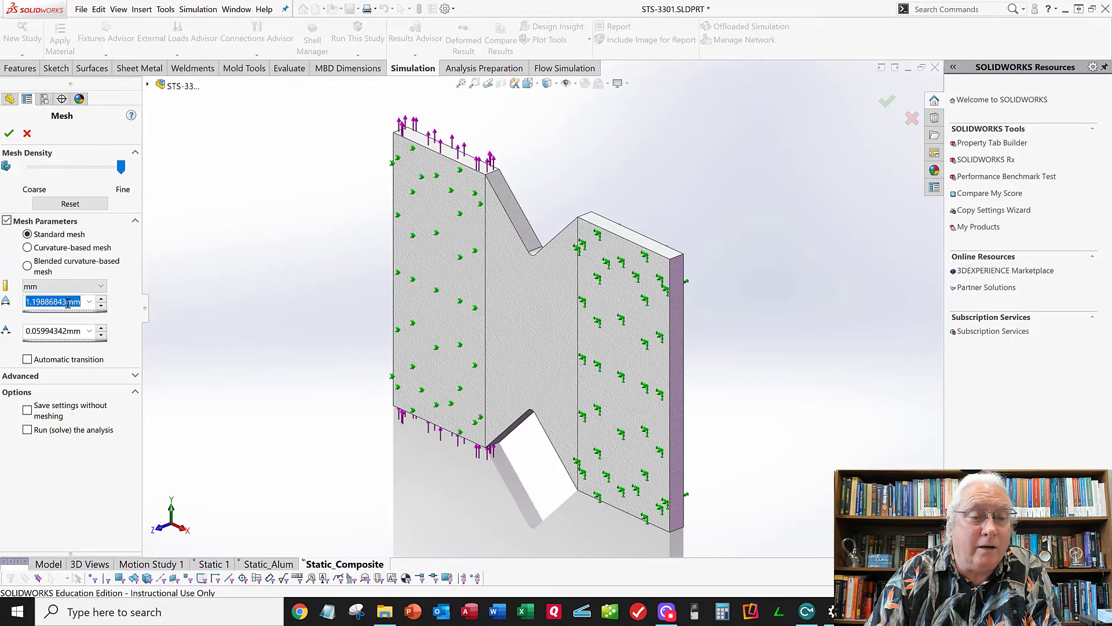
drag(67, 301, 115, 304)
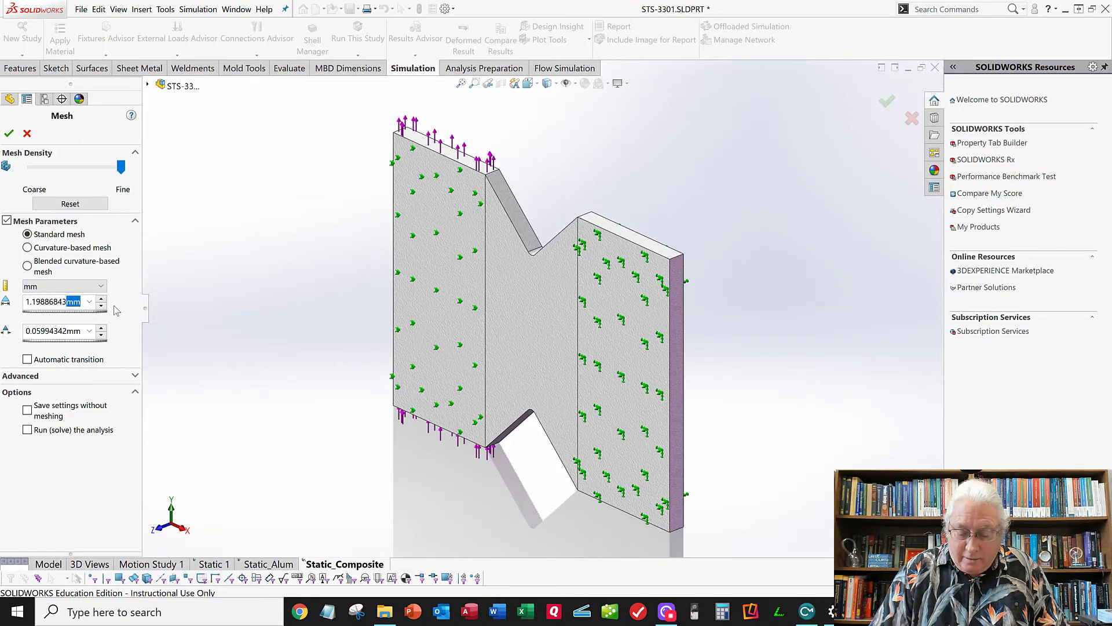
text(/2)
key(Return)
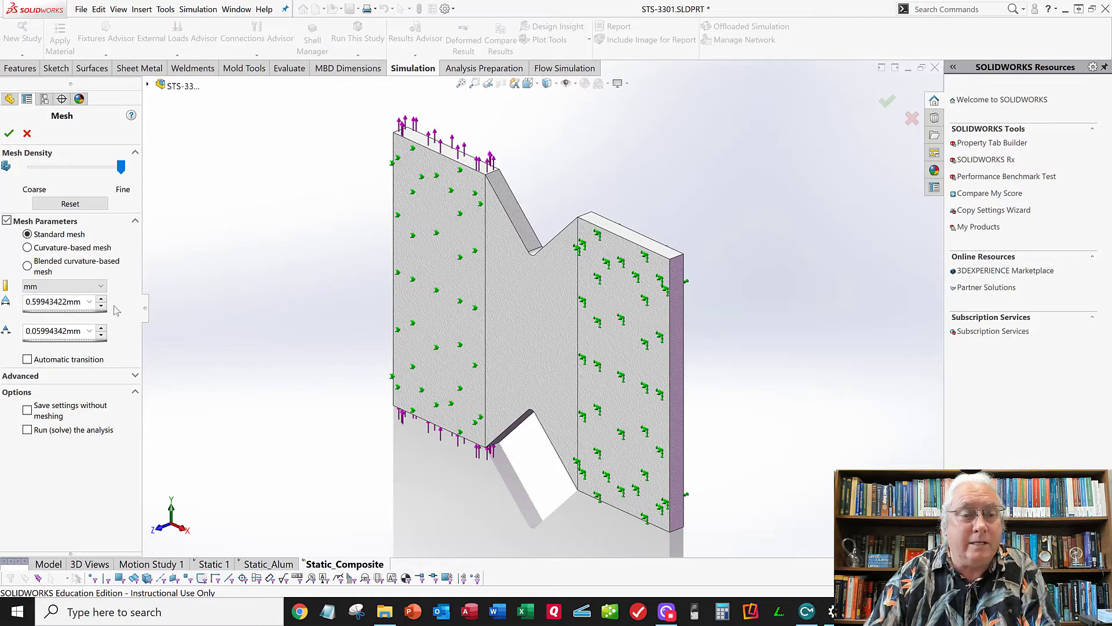
Set the mesh tolerance to 0.01498586 mm and generate the mesh.
click(66, 331)
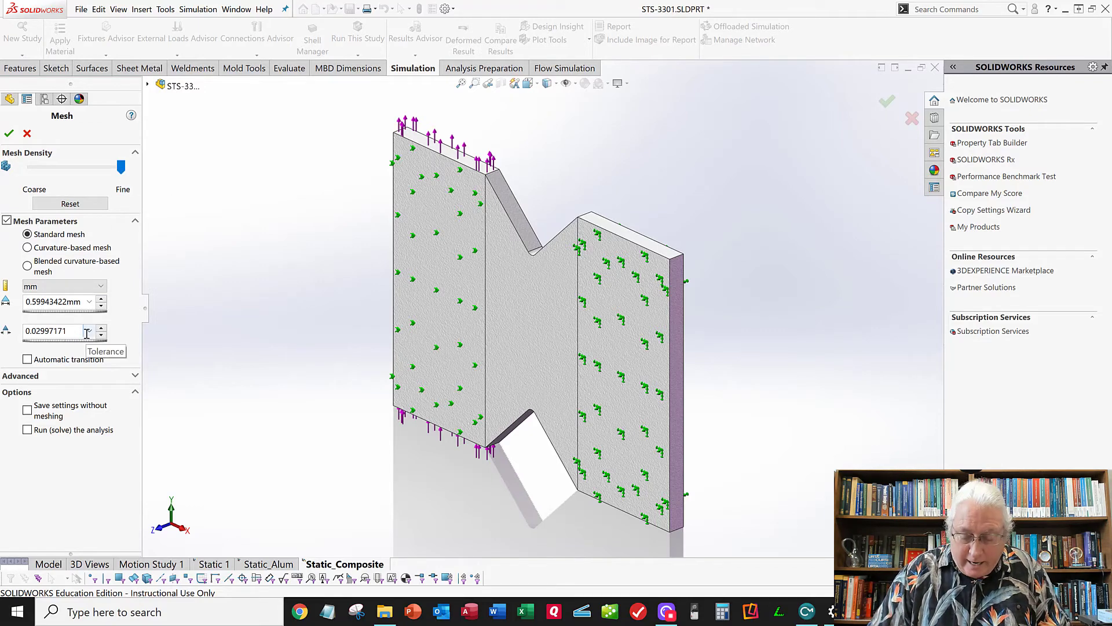
key(Return)
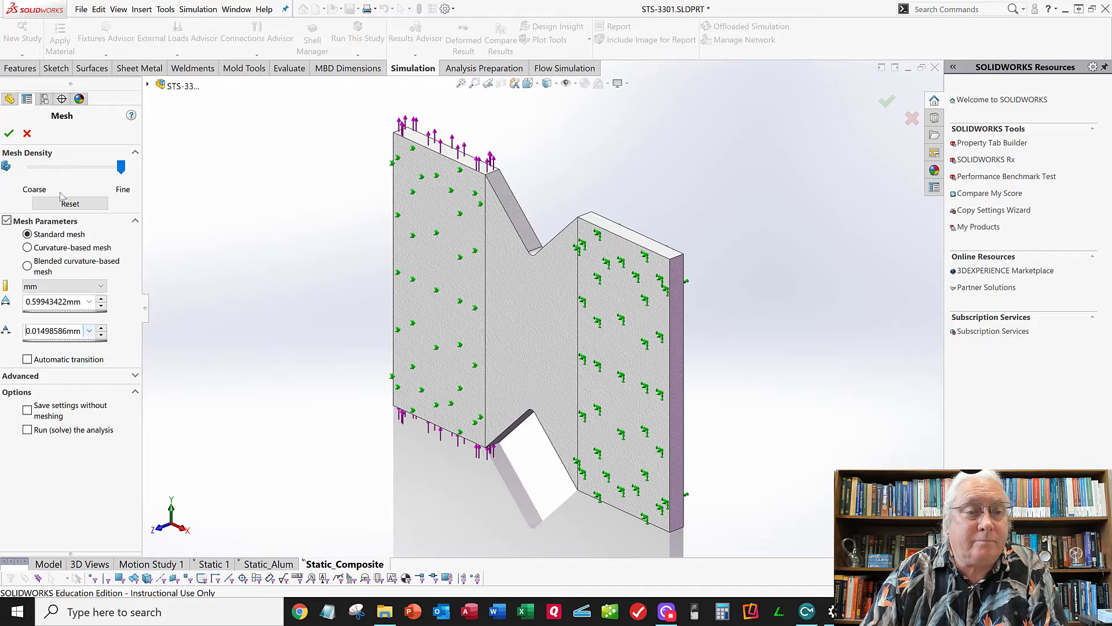
click(8, 134)
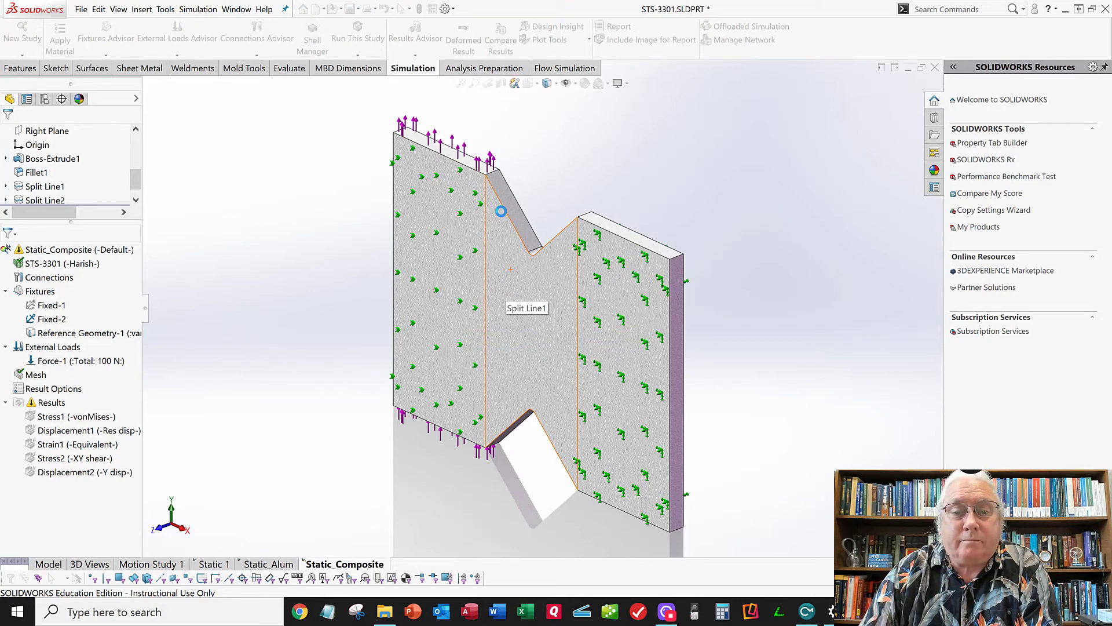
Examine the refined mesh closely around the upper V-notch and its fillet, and across the whole specimen.
scroll(538, 231, down, 8)
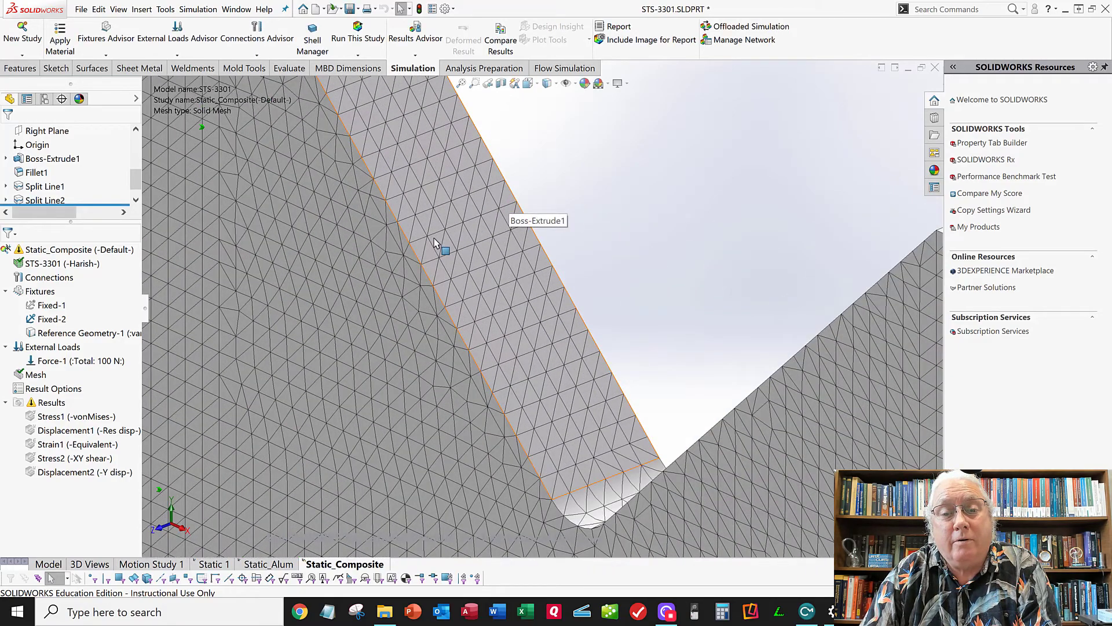
scroll(446, 298, up, 1)
scroll(446, 298, up, 5)
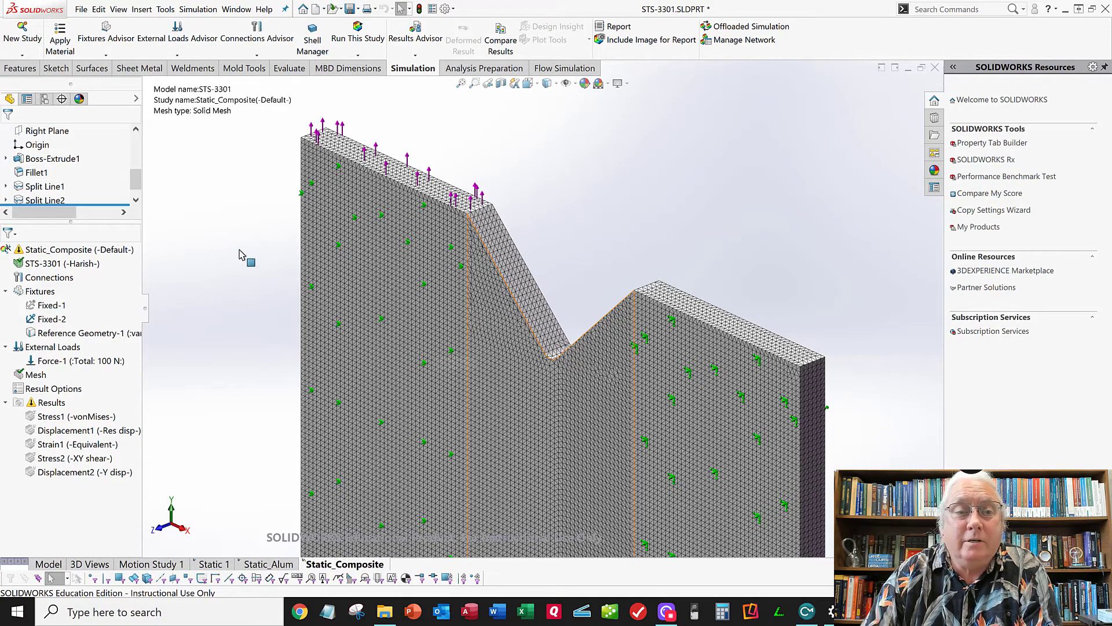
scroll(553, 246, down, 3)
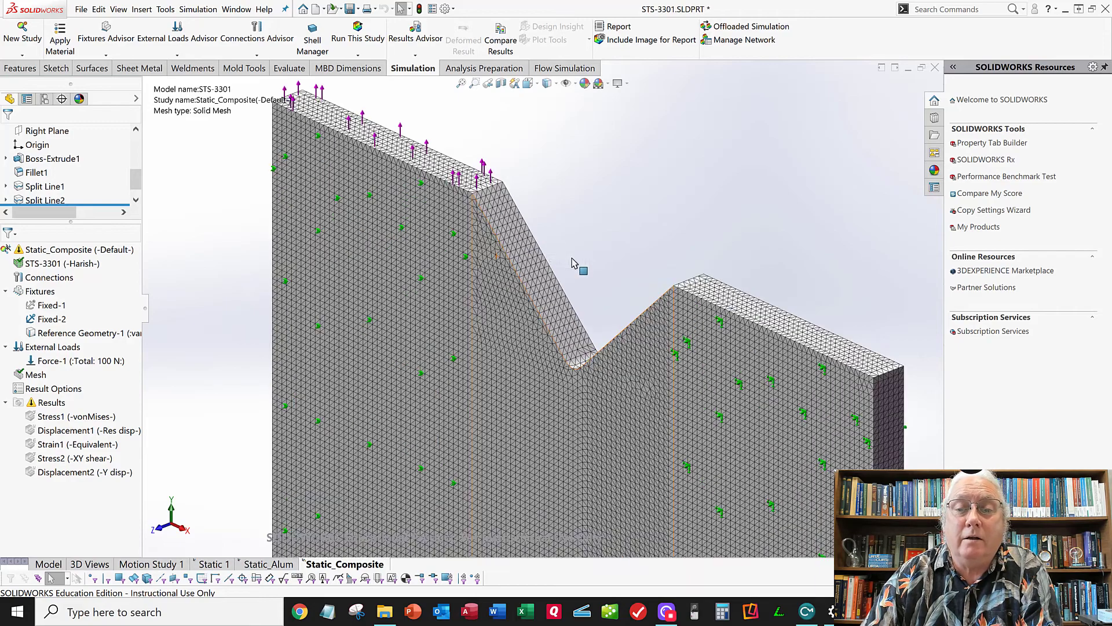
scroll(572, 265, up, 9)
scroll(543, 465, down, 3)
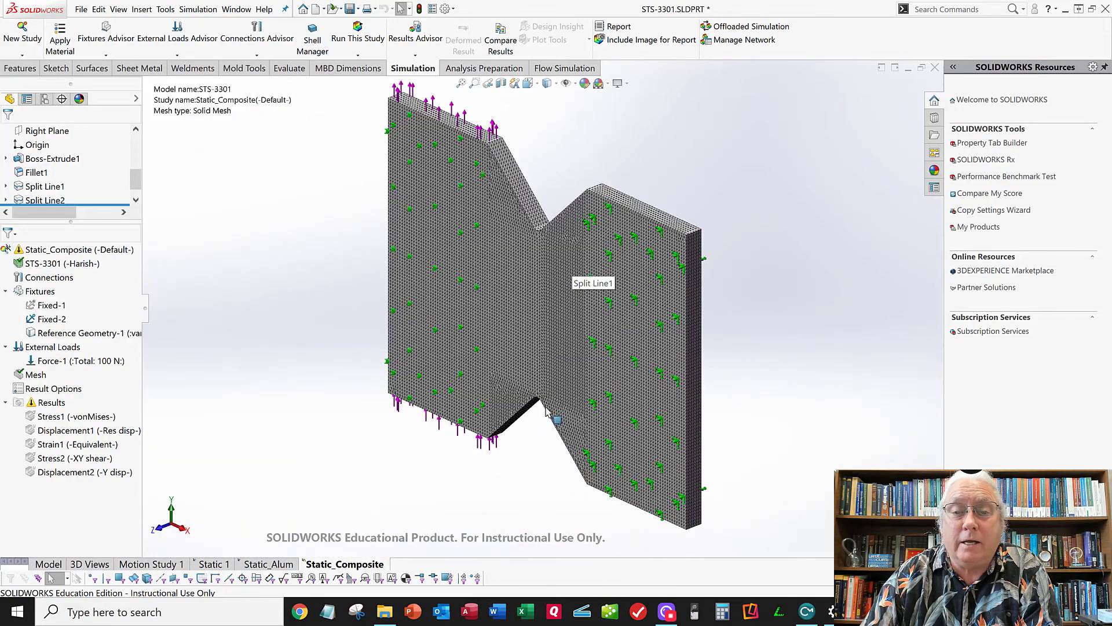
Save the part and run the Static_Composite study with the detailed solver status shown.
click(81, 9)
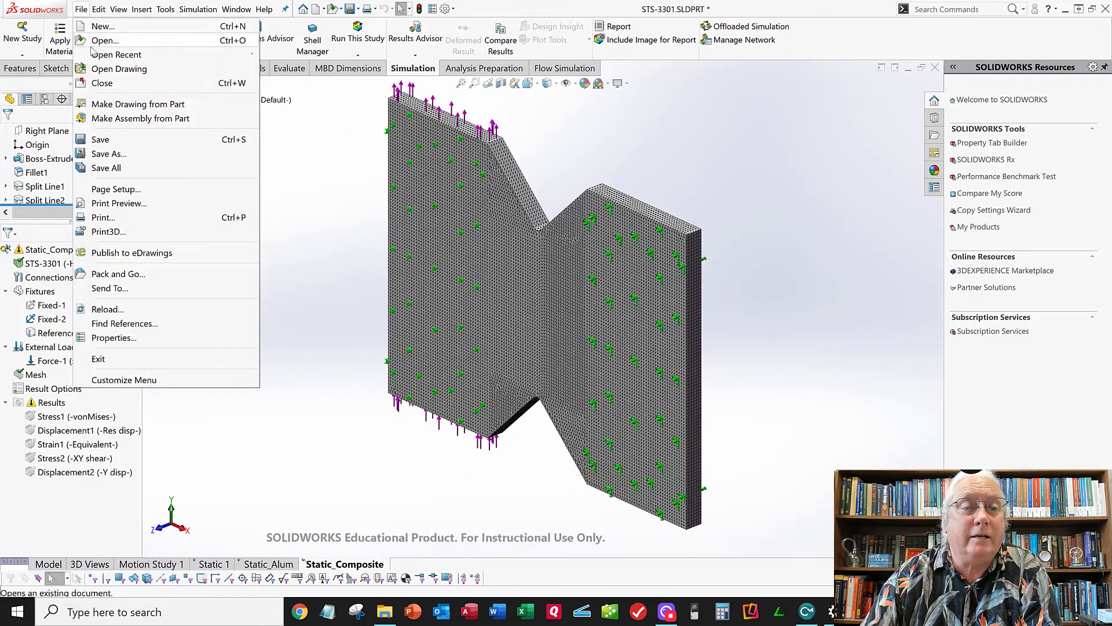
click(101, 139)
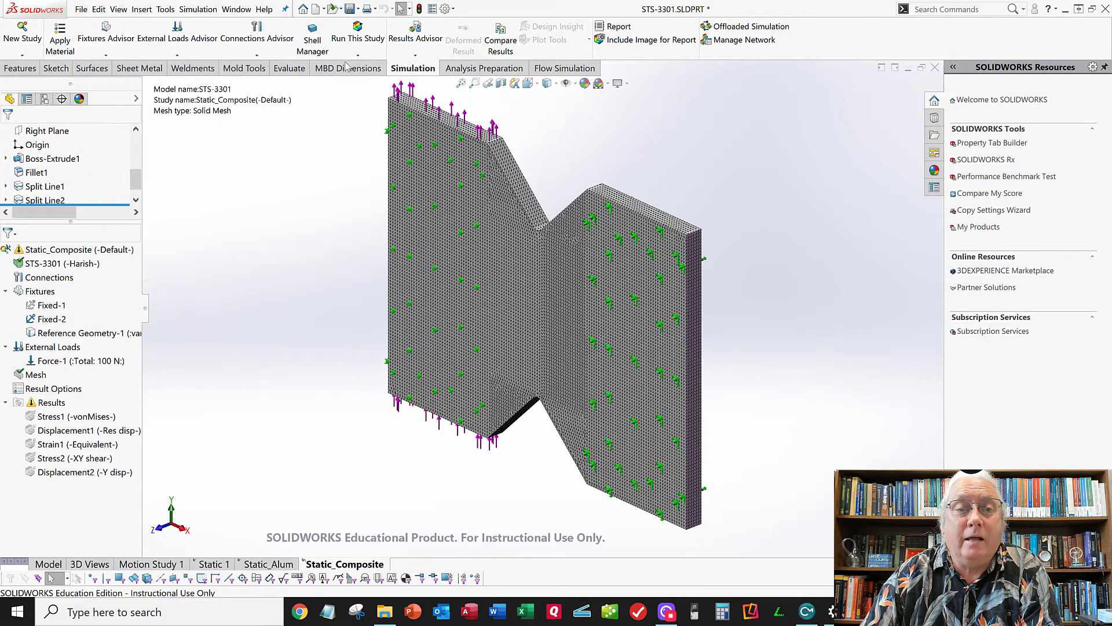
click(357, 33)
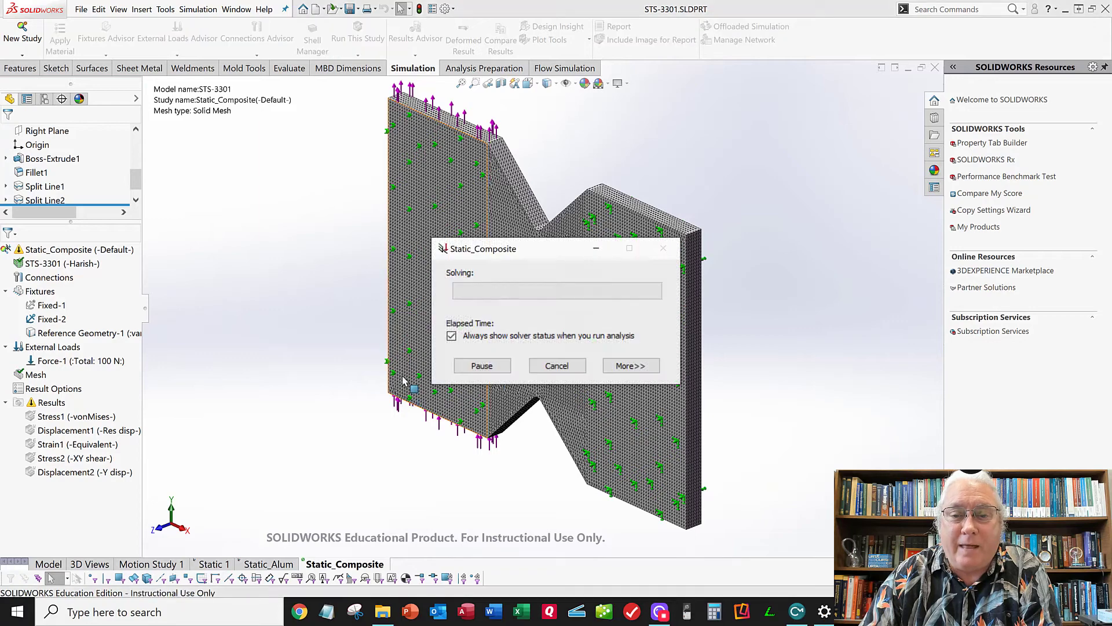
click(630, 367)
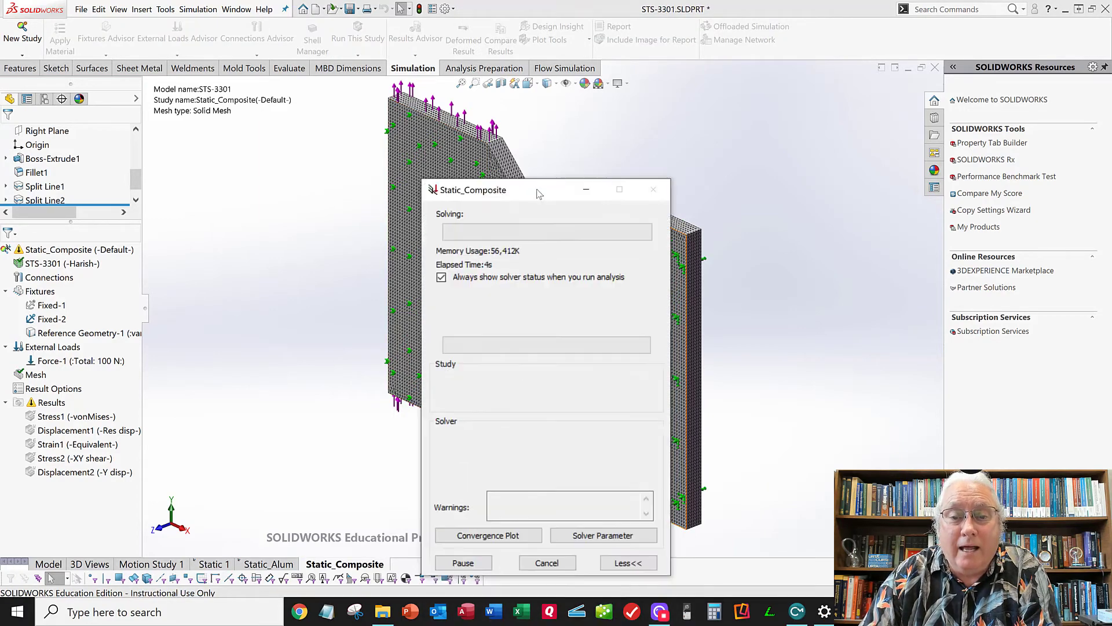
drag(539, 193, 542, 132)
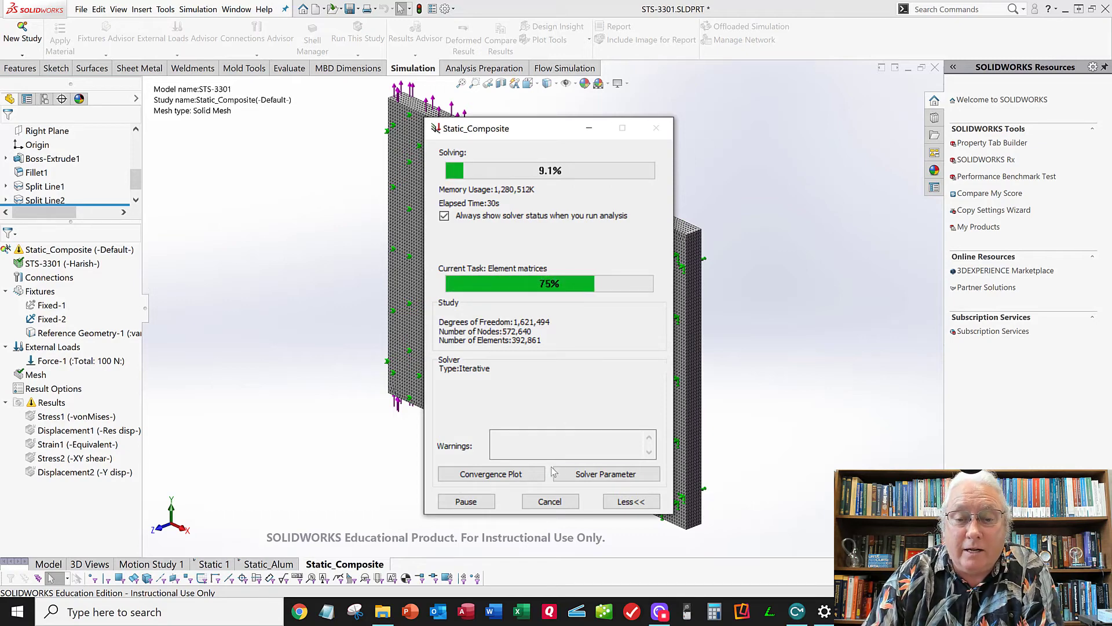
Open the solver's convergence plot while the study runs and move its window clear of the study tree.
click(517, 475)
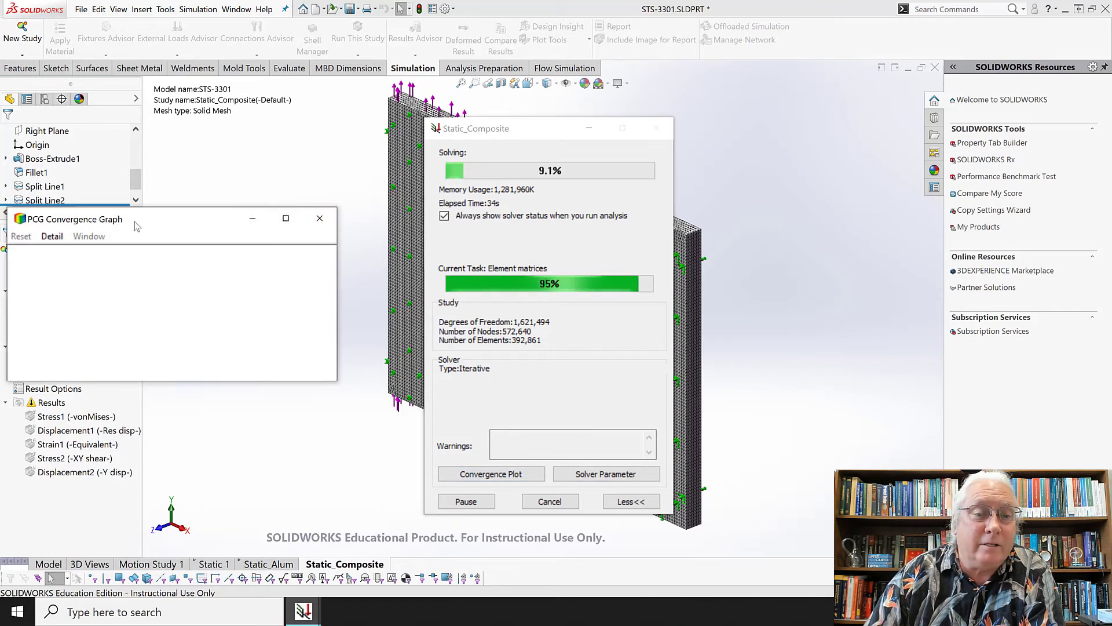
drag(147, 221, 167, 202)
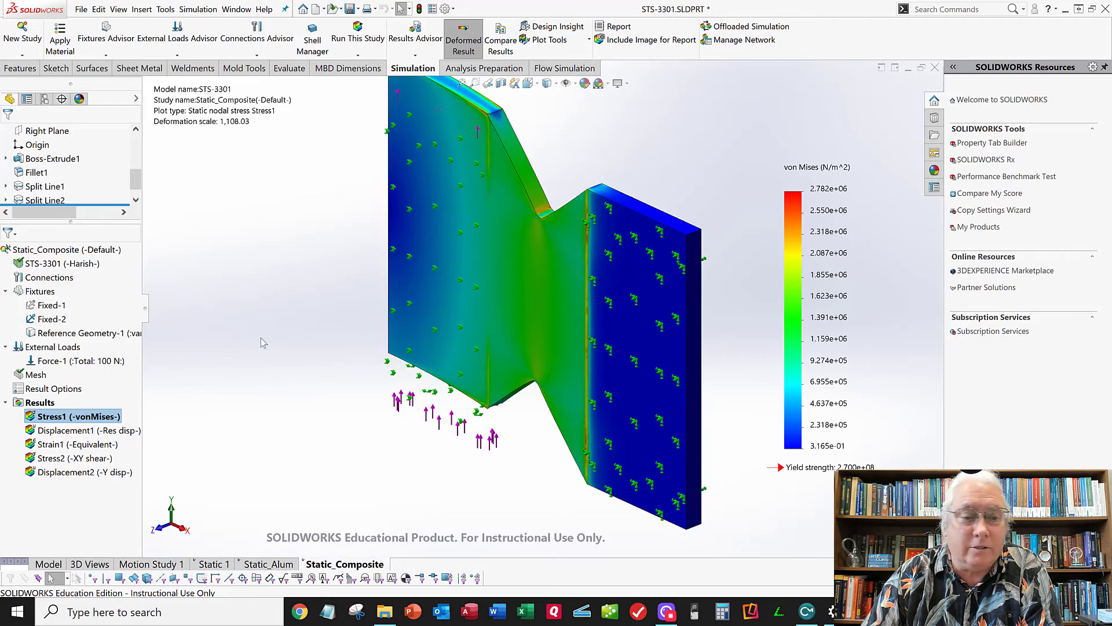
Show the XY shear stress plot of the Static_Composite study.
click(70, 458)
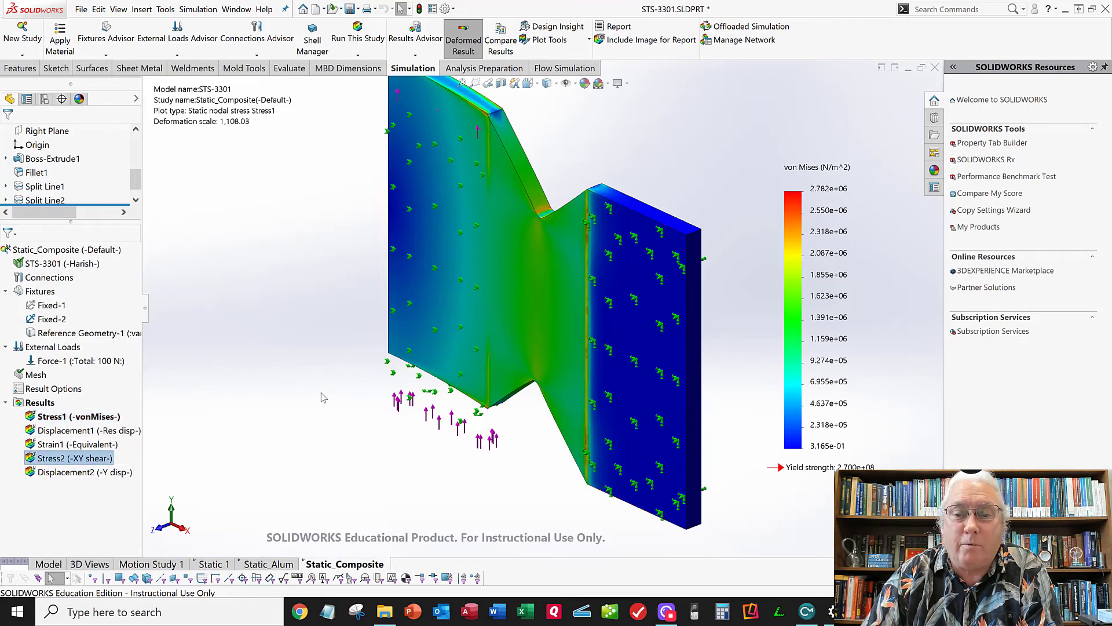
middle_drag(323, 410, 336, 374)
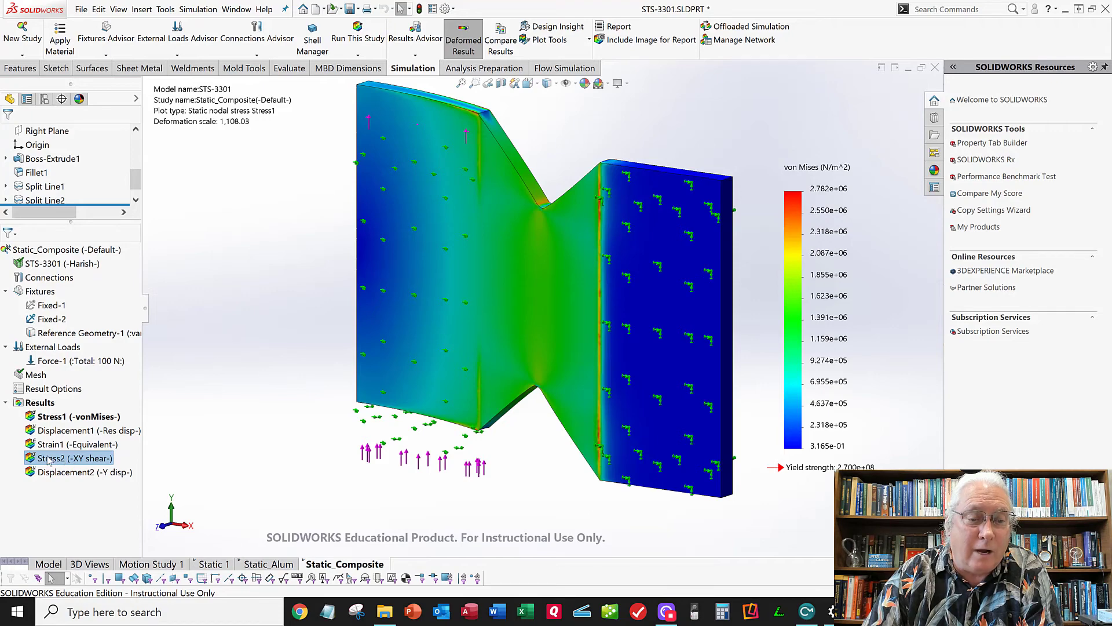
right_click(49, 458)
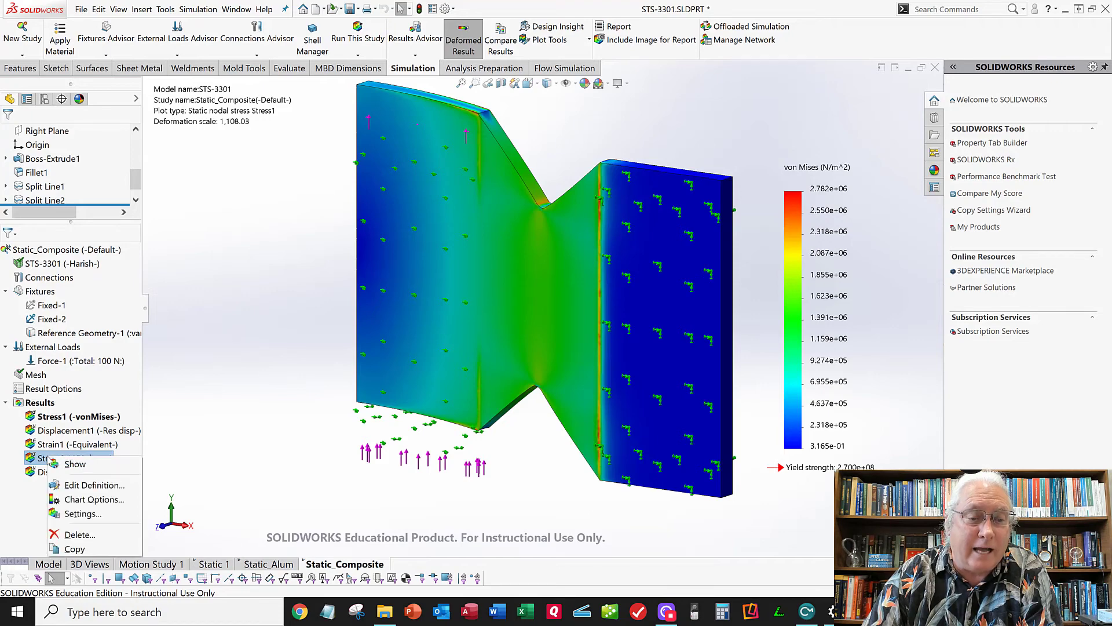
click(83, 464)
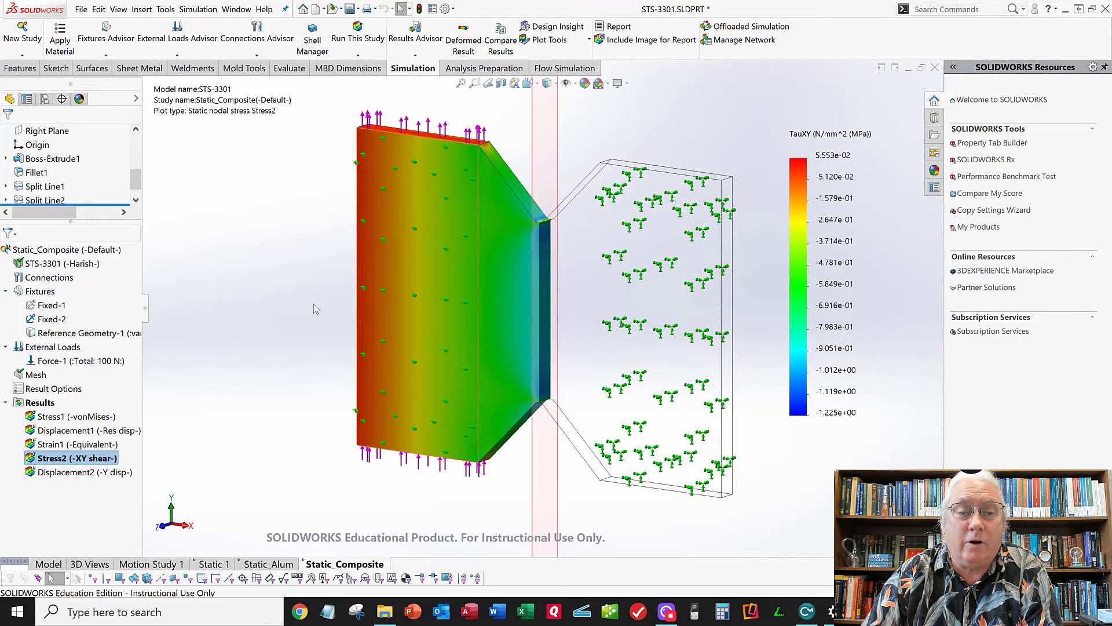
Probe the XY shear stress at five locations from the upper to the lower notch on the mid-plane section face.
middle_drag(298, 310, 288, 315)
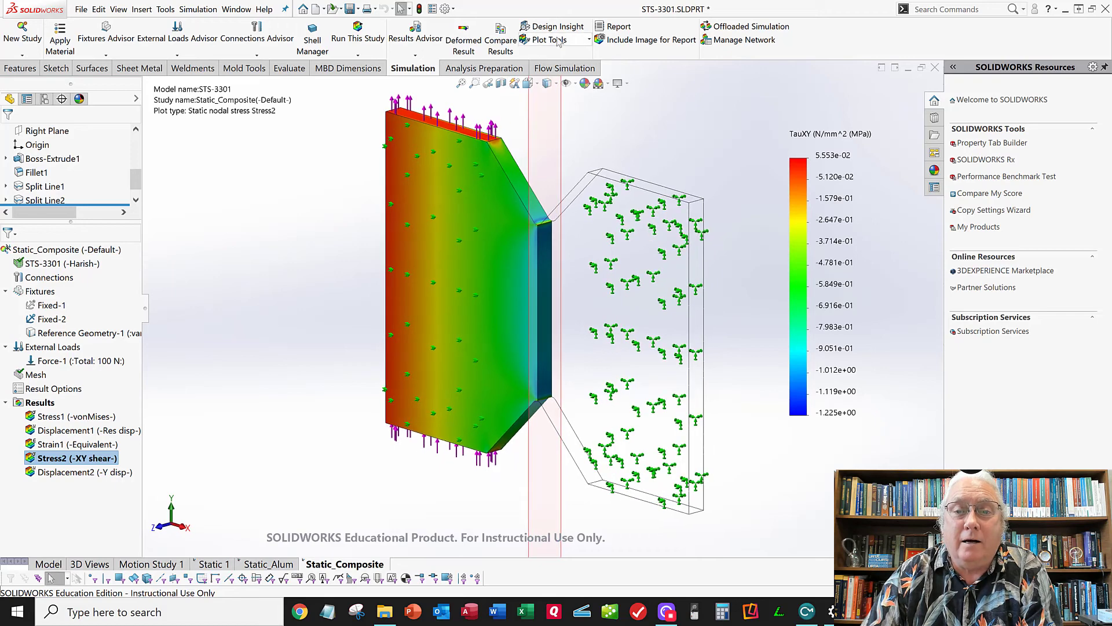
click(589, 40)
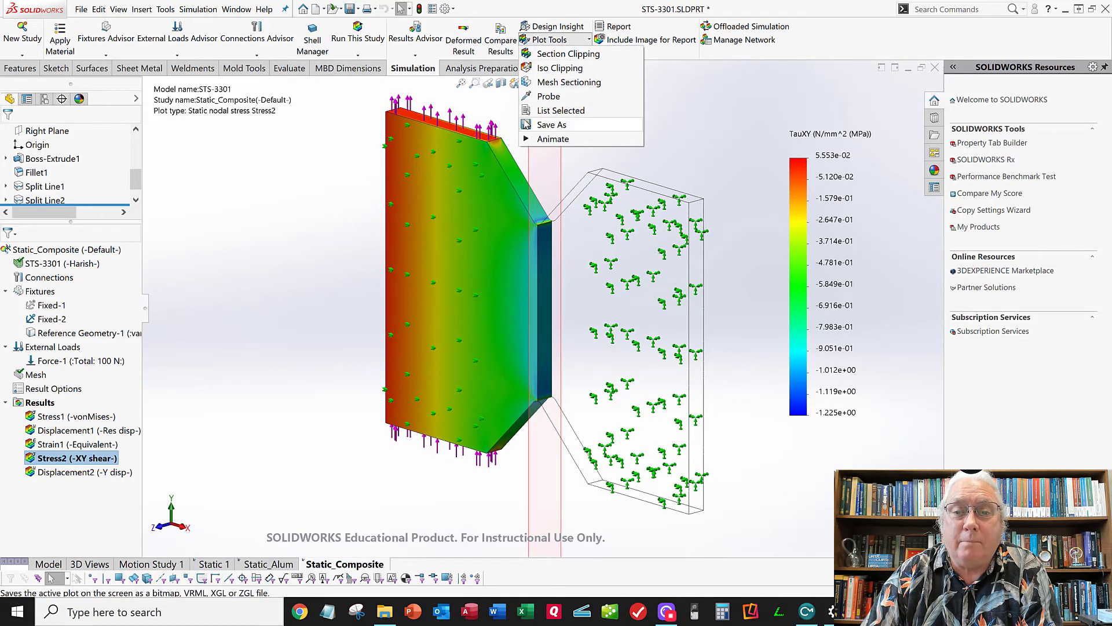
click(584, 97)
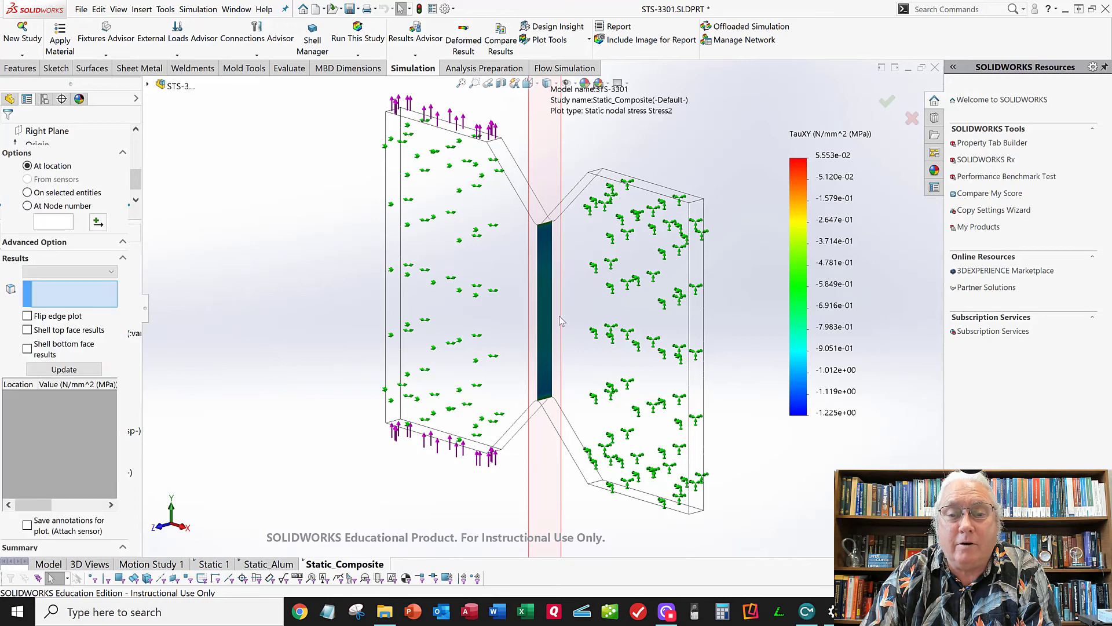
click(541, 220)
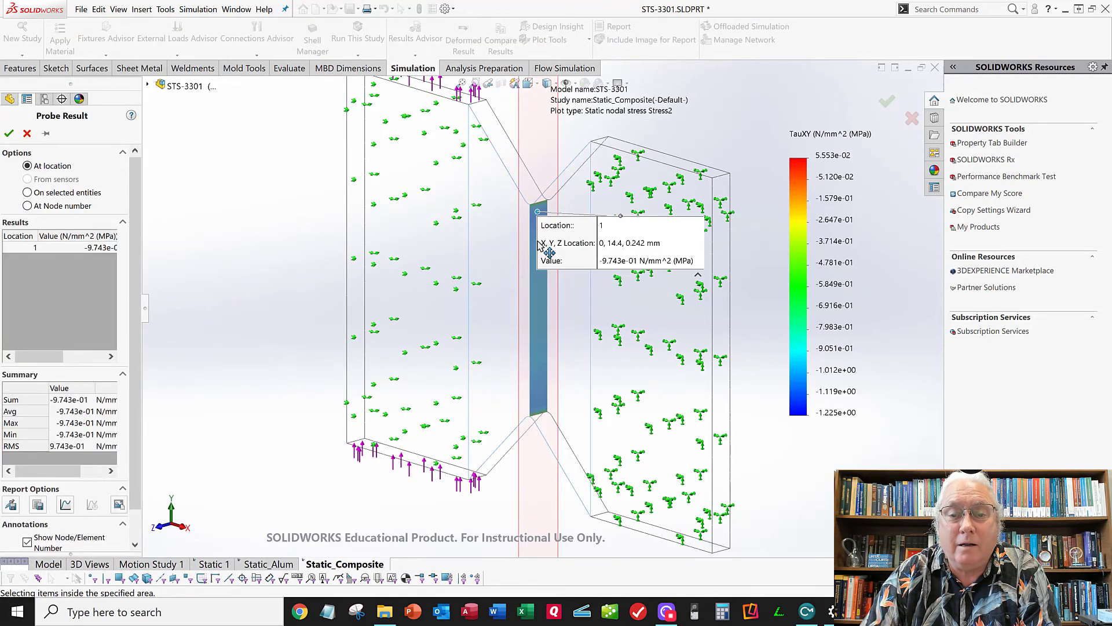
click(539, 255)
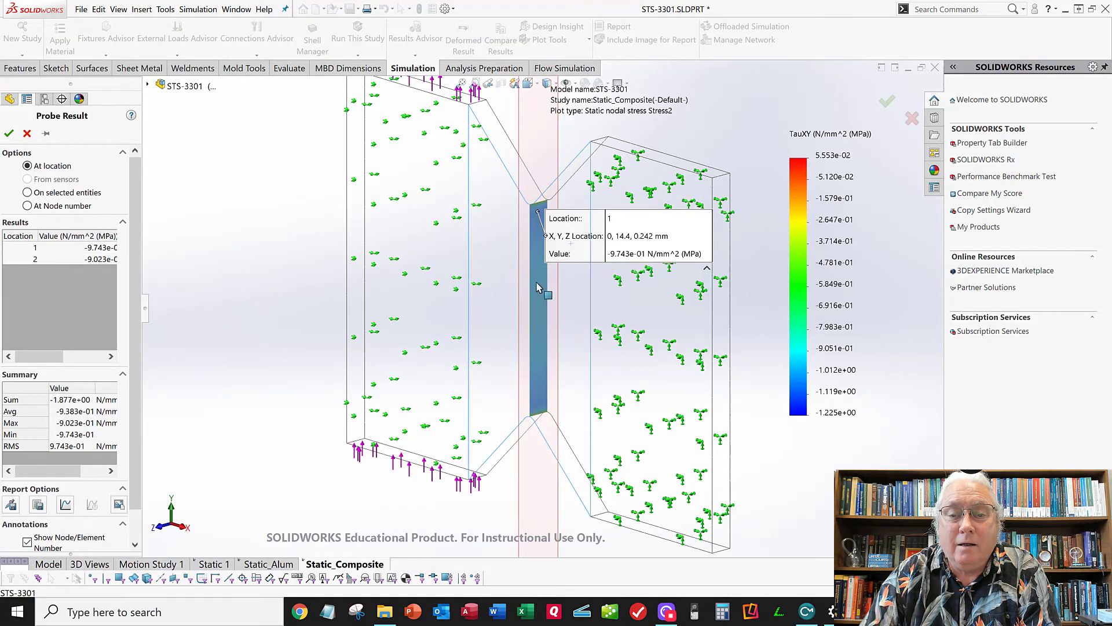
click(538, 294)
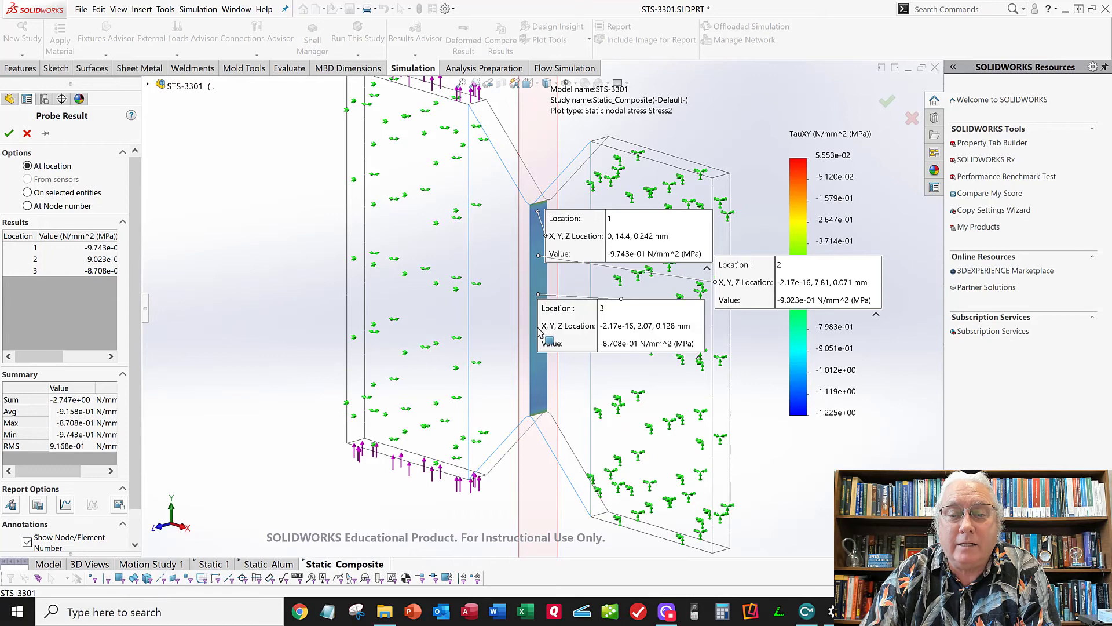
click(541, 358)
click(539, 396)
Spread the five probe callouts to both sides of the section face so all are readable, and close the probe.
drag(556, 327, 326, 283)
drag(597, 238, 616, 202)
drag(745, 279, 685, 283)
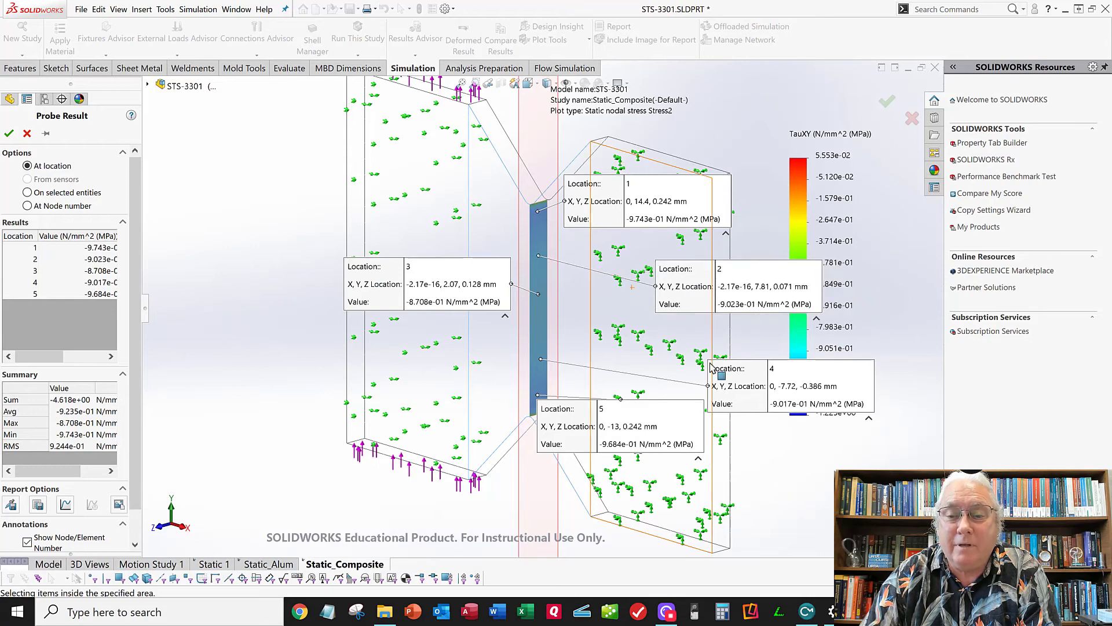
drag(544, 375, 243, 346)
drag(626, 422, 649, 407)
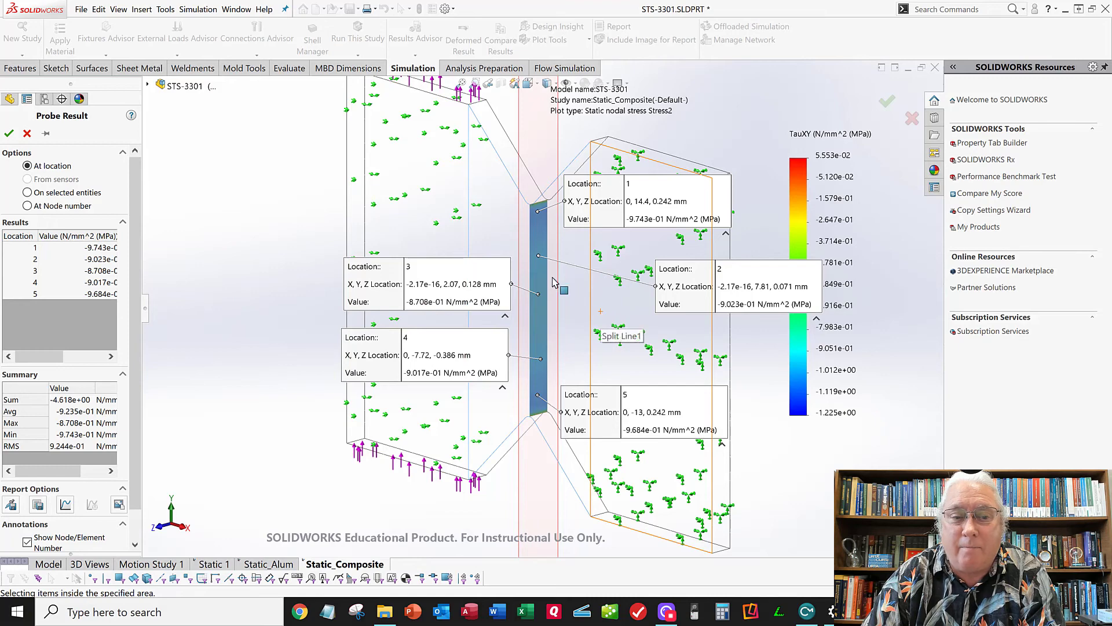
click(10, 133)
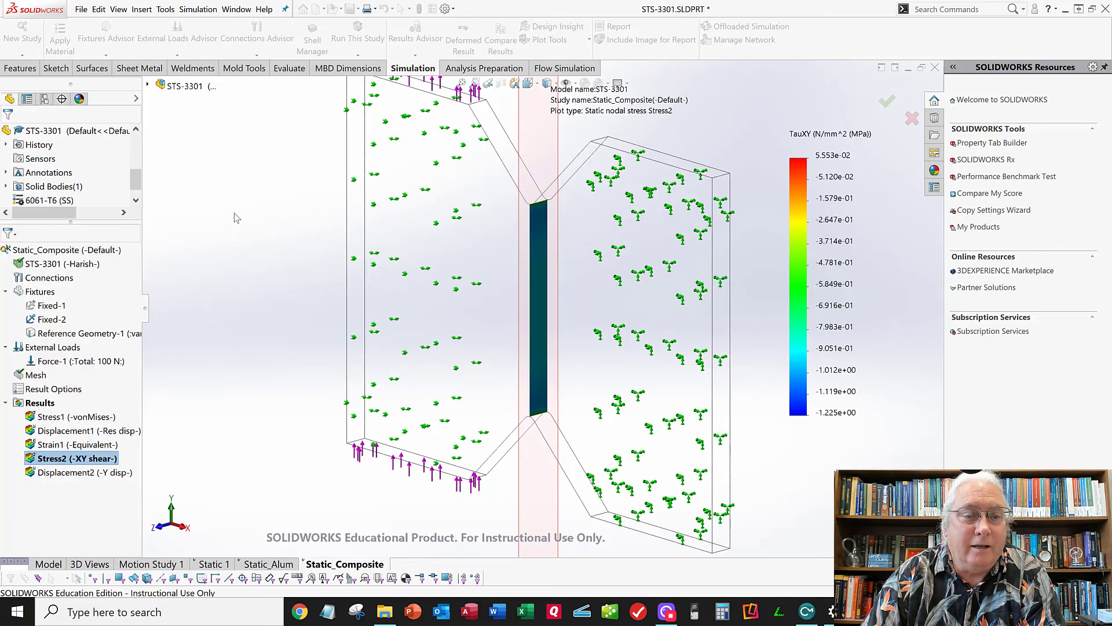
Show the Y displacement plot of the composite study.
right_click(67, 474)
click(93, 476)
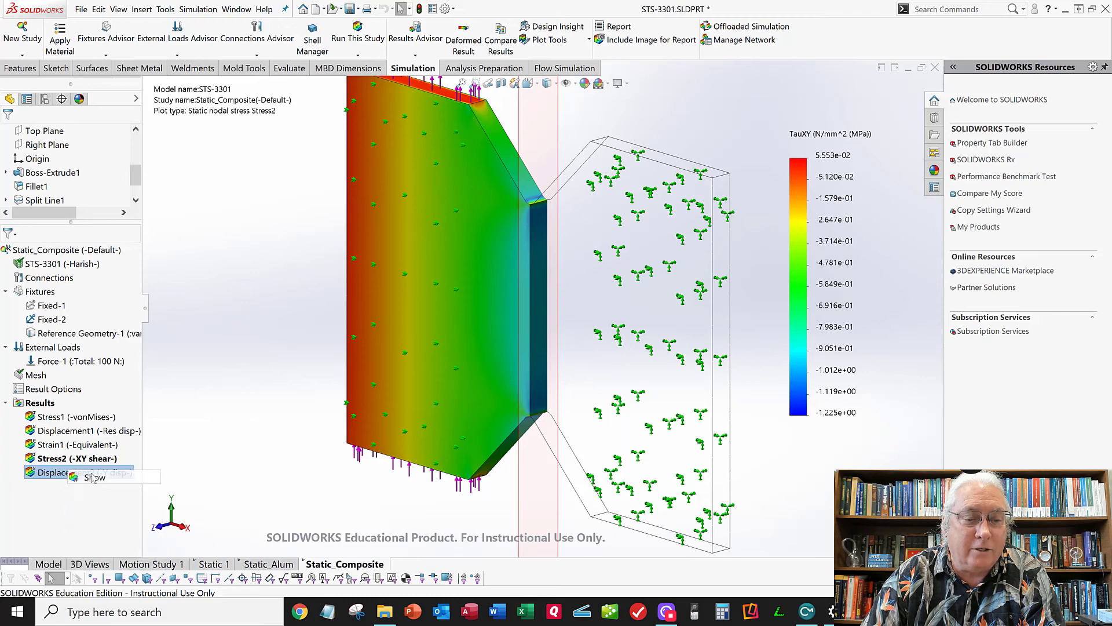